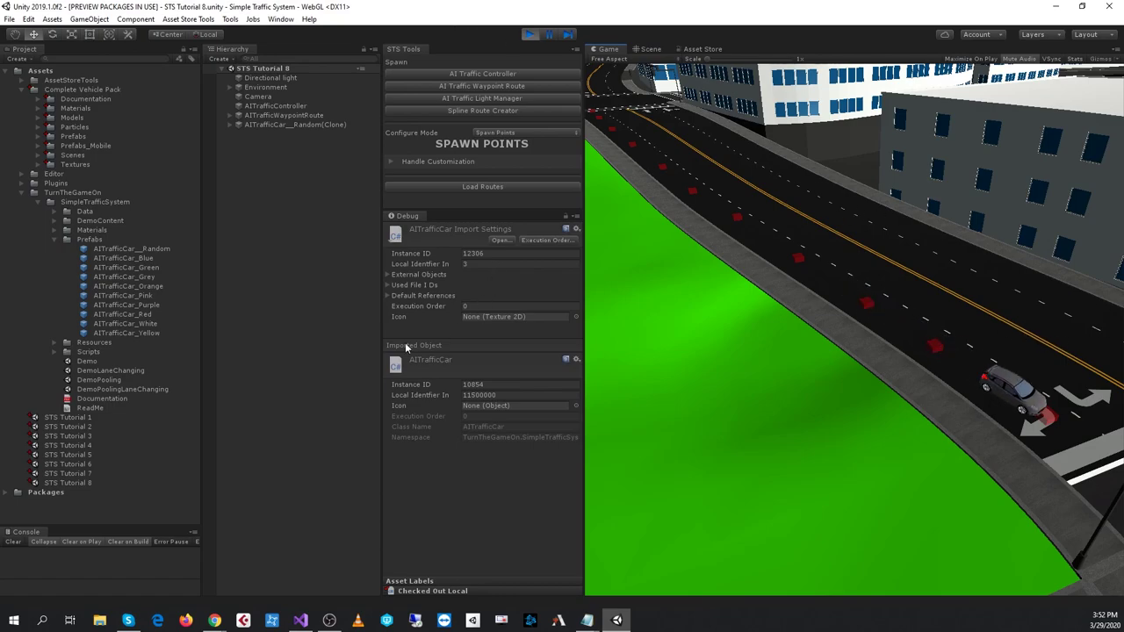
Stop the running game and select the AITrafficWaypointRoute object
{"action": "left_click", "coordinate": [89, 418]}
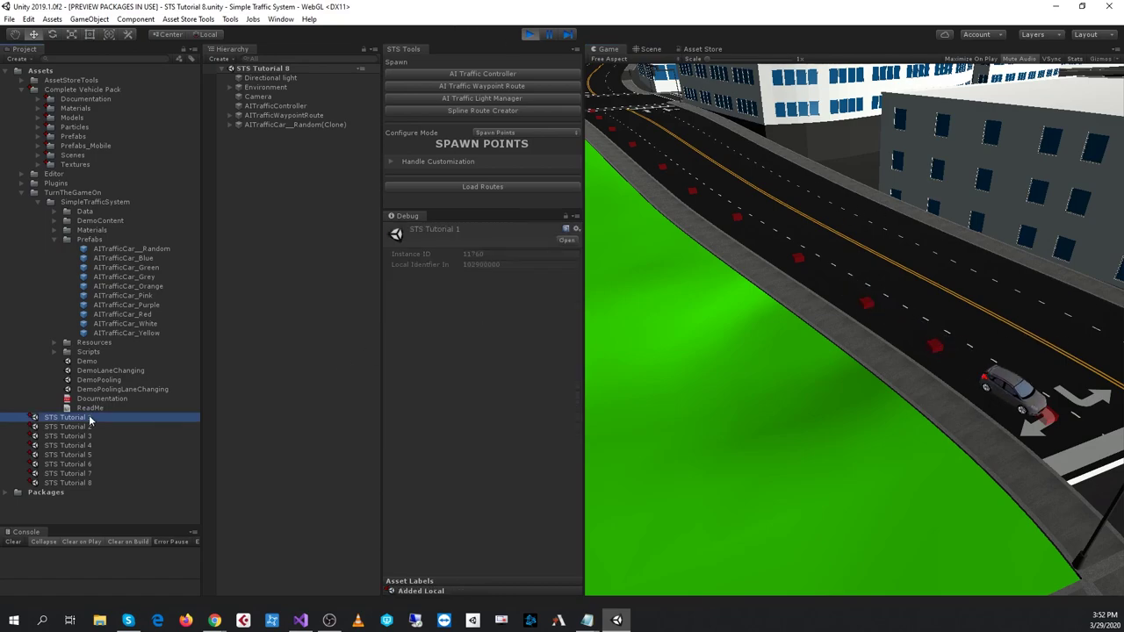
{"action": "left_click", "coordinate": [527, 34]}
{"action": "left_click", "coordinate": [294, 108]}
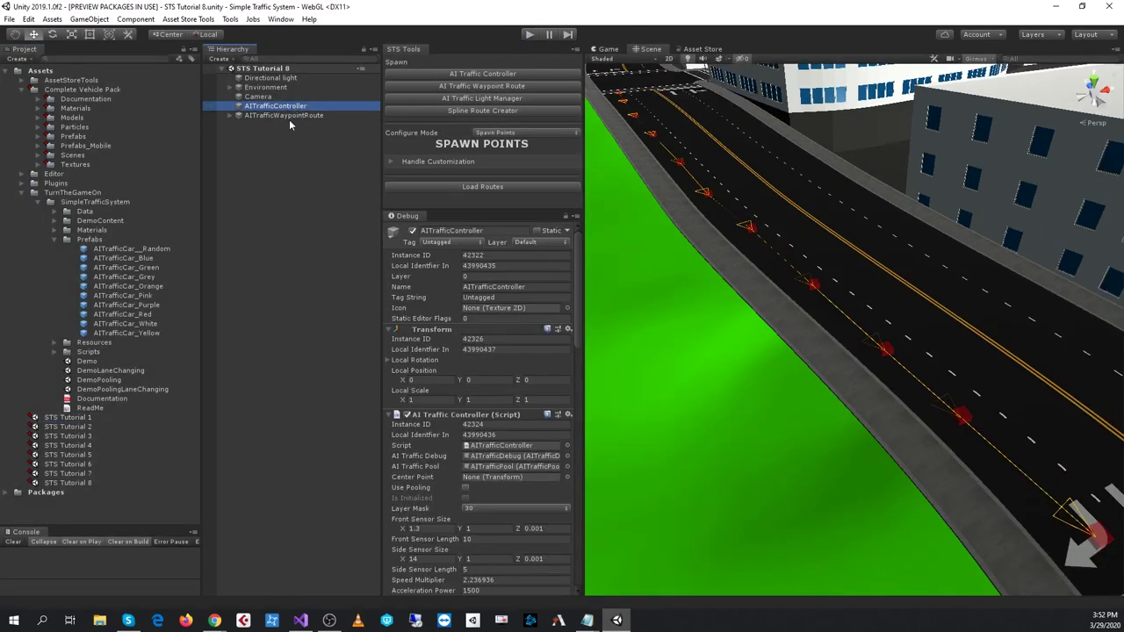
{"action": "left_click", "coordinate": [283, 116]}
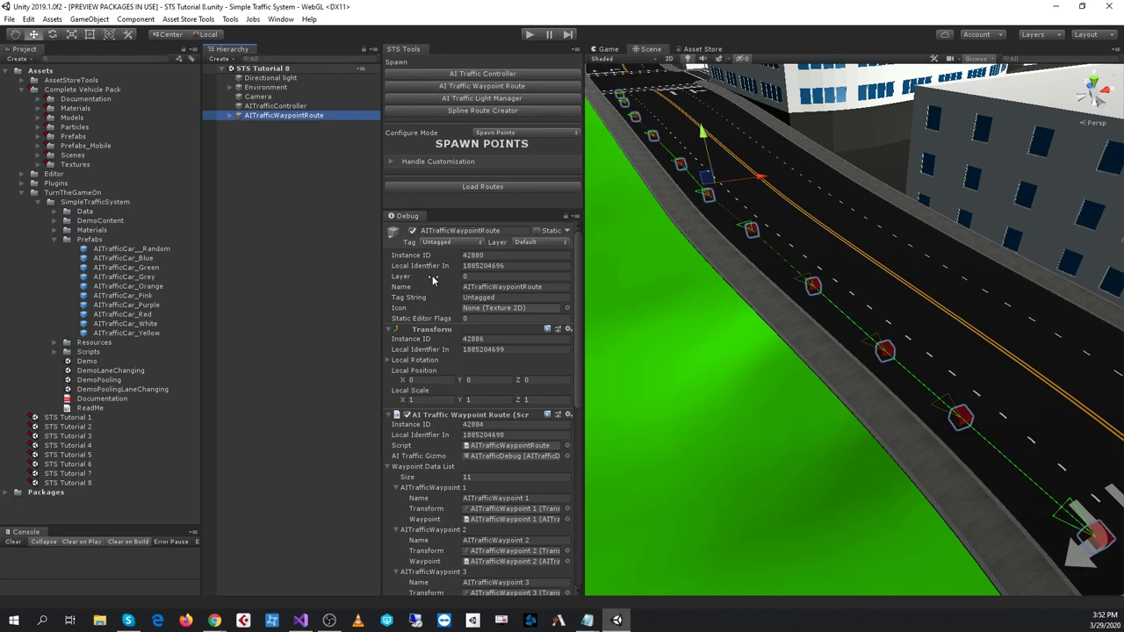
Switch the Inspector from Debug to Normal mode and bring up the Complete Vehicle Pack Asset Store page
{"action": "left_click", "coordinate": [576, 217]}
{"action": "left_click", "coordinate": [590, 231]}
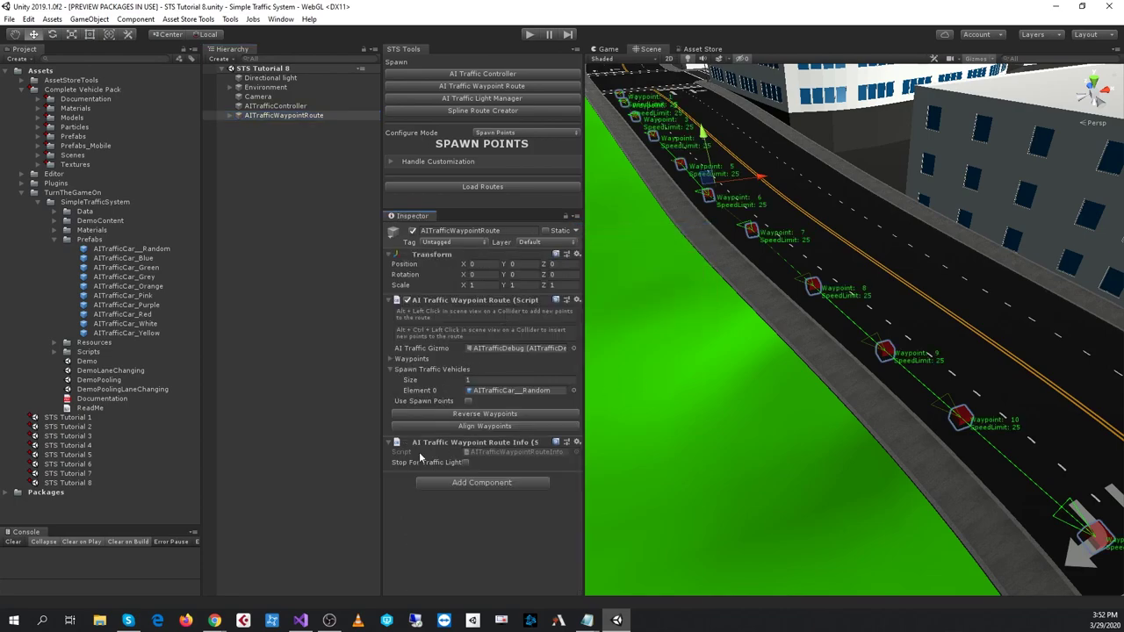
{"action": "left_click", "coordinate": [489, 390]}
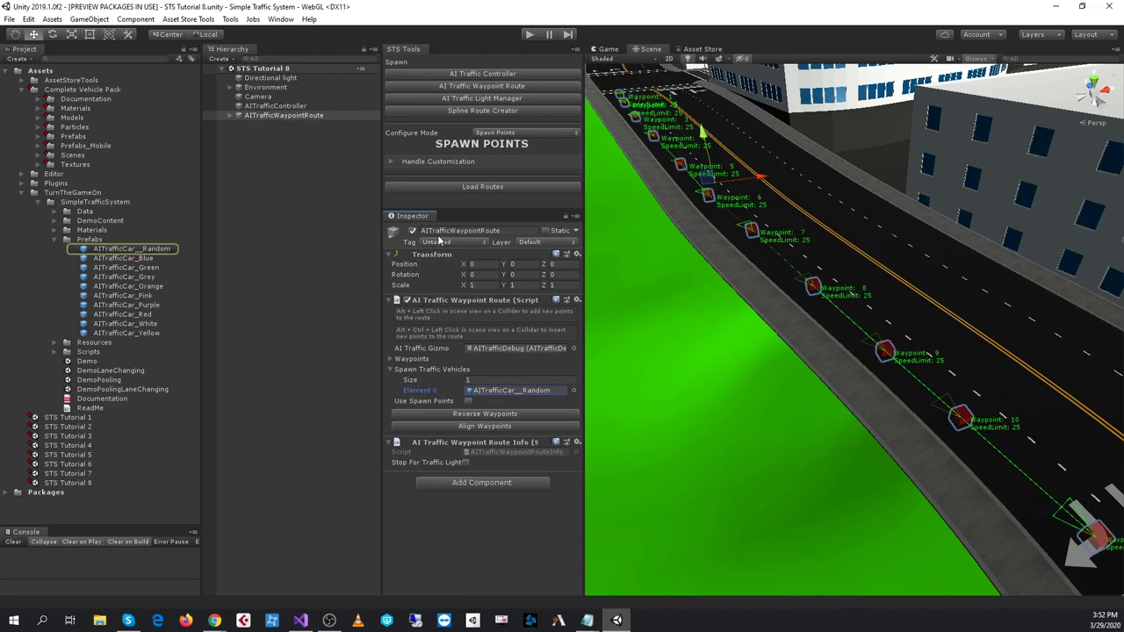
{"action": "left_click", "coordinate": [690, 50]}
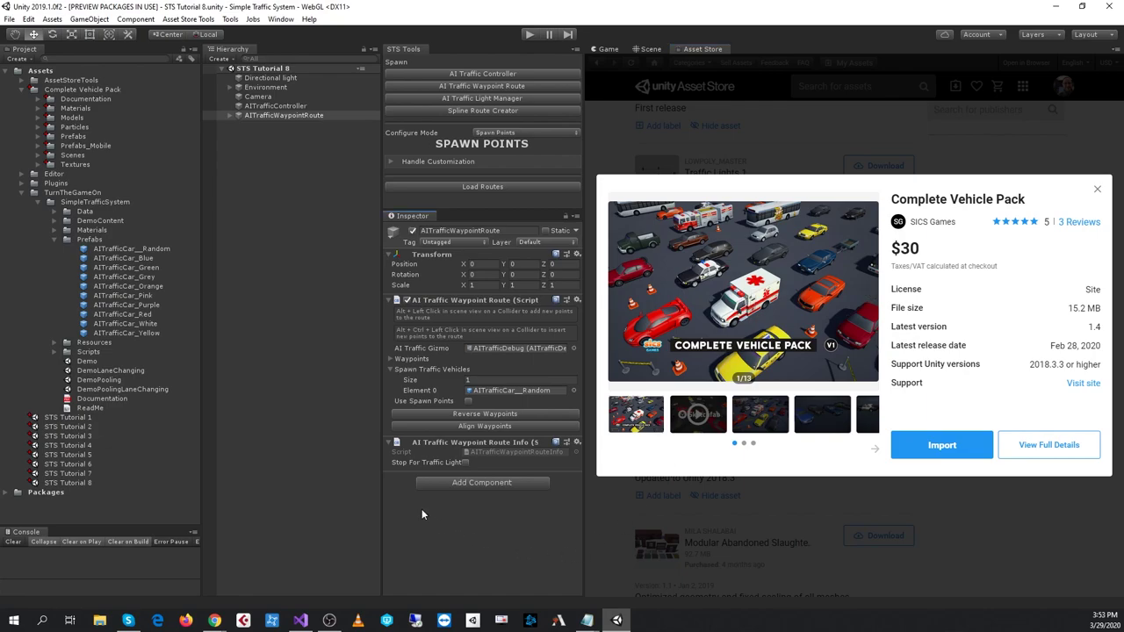
Close the Complete Vehicle Pack popup and the Asset Store tab, returning to the Scene view
{"action": "left_click", "coordinate": [1096, 191]}
{"action": "right_click", "coordinate": [713, 49]}
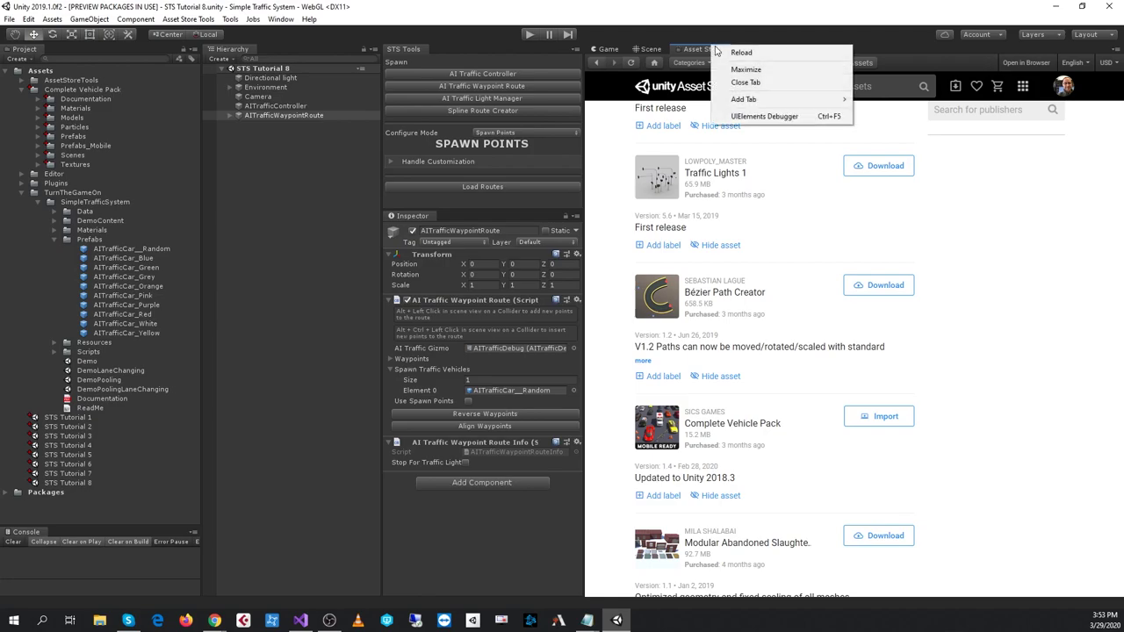
{"action": "left_click", "coordinate": [745, 82]}
Duplicate the AITrafficCar__Random prefab into AITrafficCar__Random 1
{"action": "left_click", "coordinate": [281, 250]}
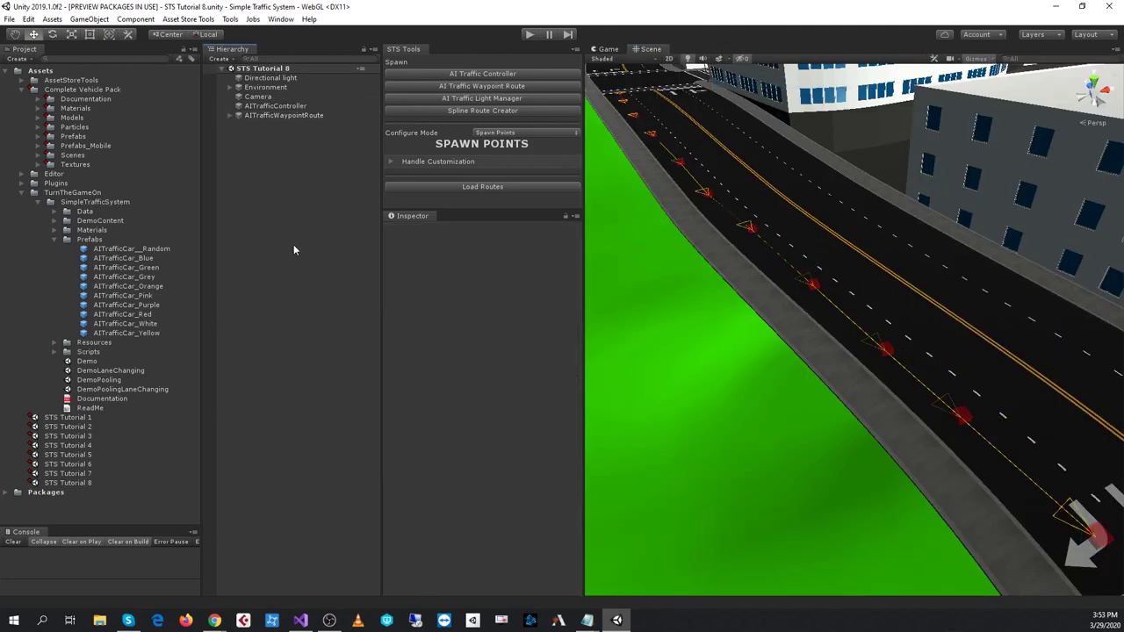
{"action": "left_click", "coordinate": [159, 251]}
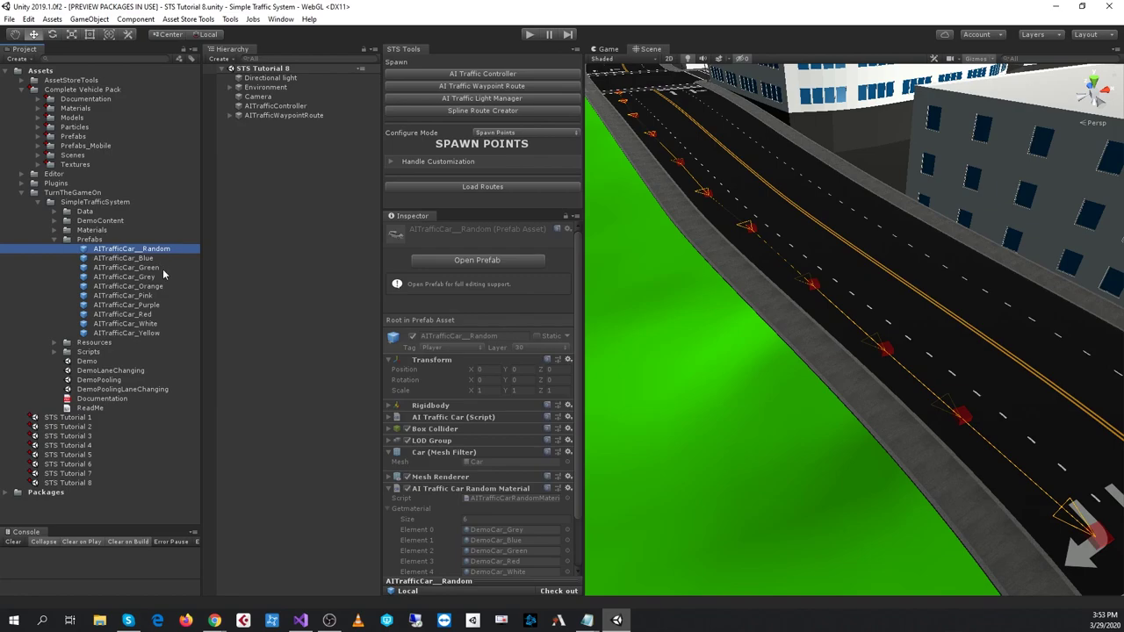
{"action": "key", "text": "ctrl+d"}
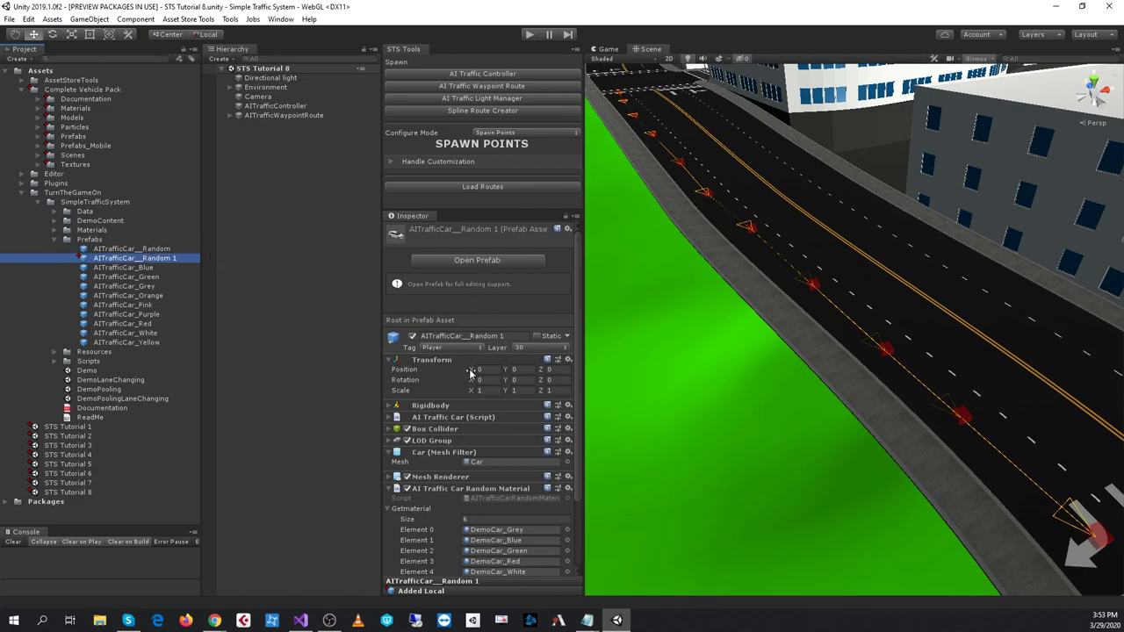
Collapse the copy's Transform, Random Material and Car mesh components, then open it for editing
{"action": "left_click", "coordinate": [440, 369]}
{"action": "left_click", "coordinate": [438, 361]}
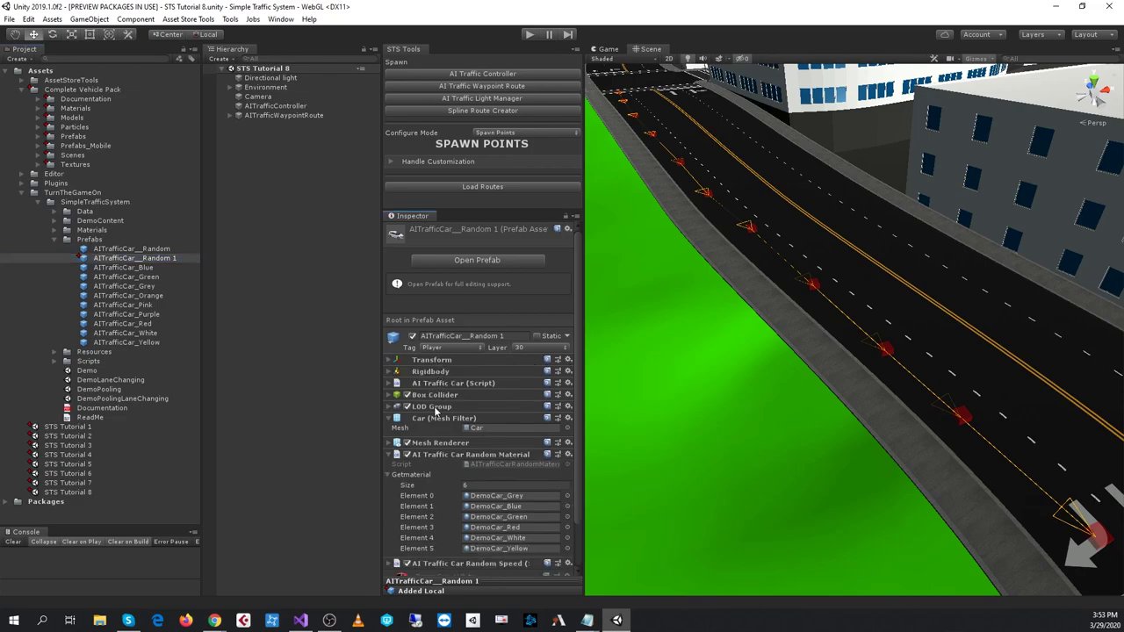
{"action": "left_click", "coordinate": [428, 455]}
{"action": "left_click", "coordinate": [428, 419]}
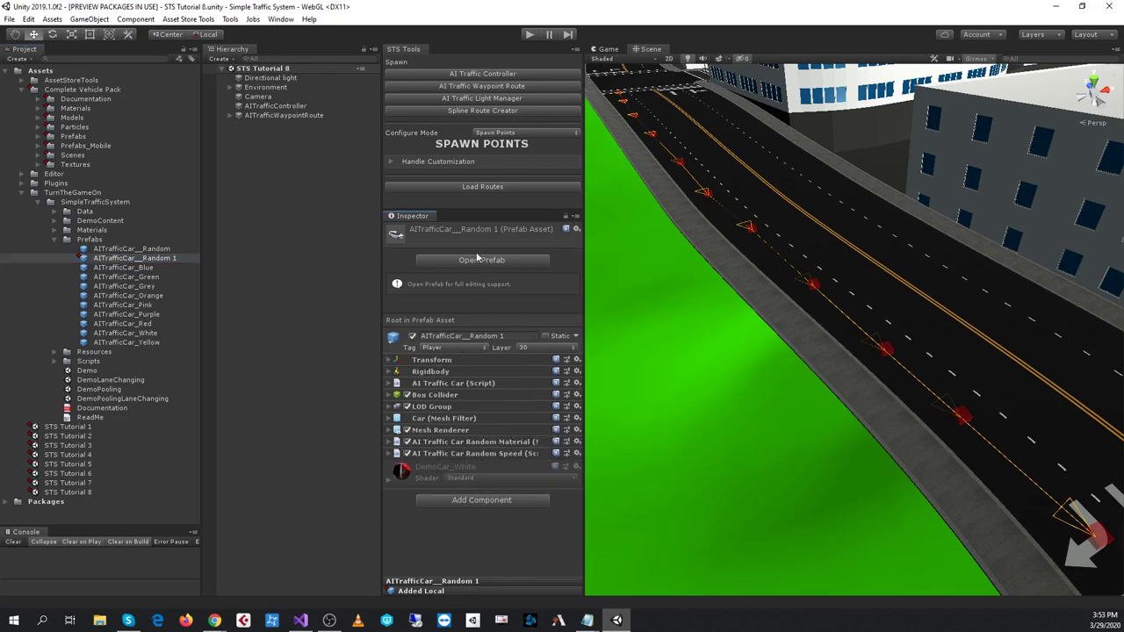
{"action": "left_click", "coordinate": [470, 261]}
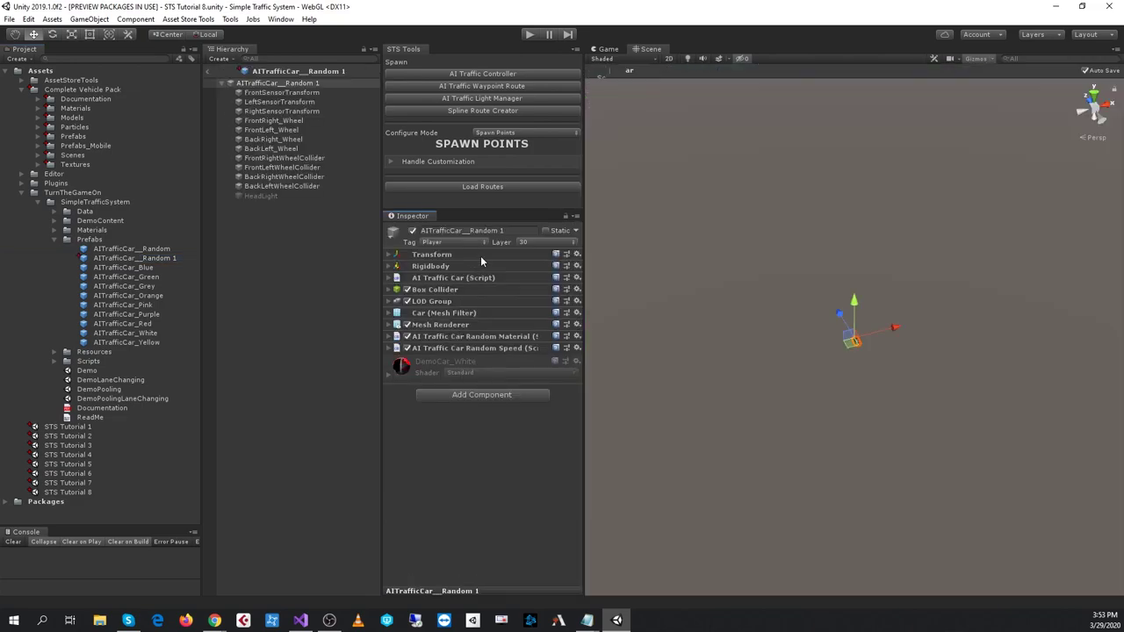
Remove the AI Traffic Car Random Material component from the copied prefab
{"action": "left_click", "coordinate": [451, 337]}
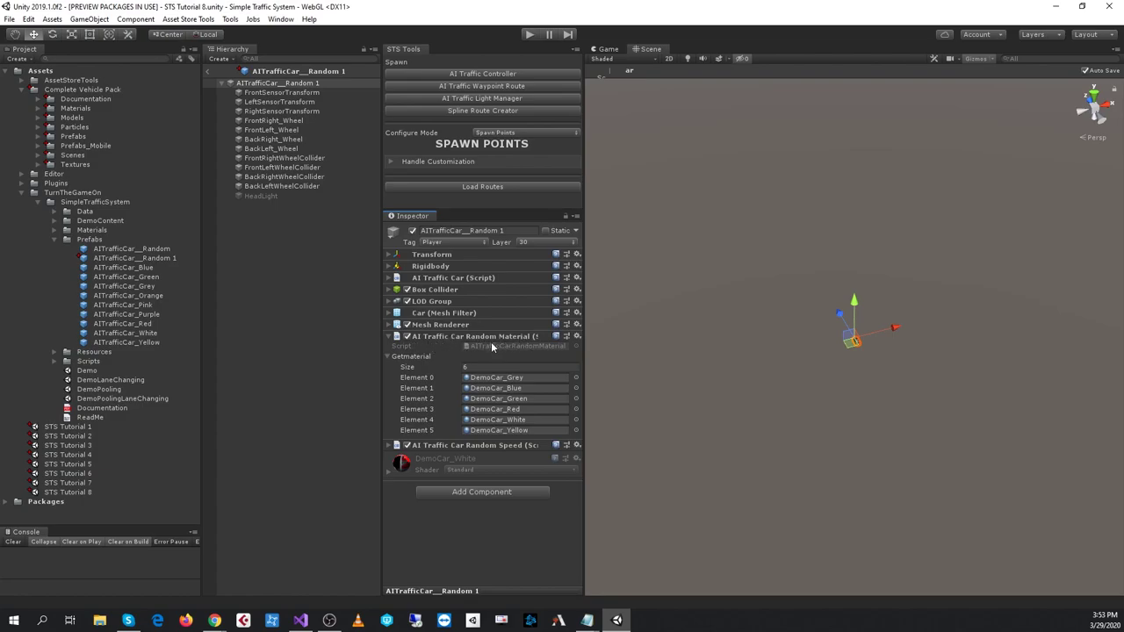
{"action": "left_click", "coordinate": [577, 336]}
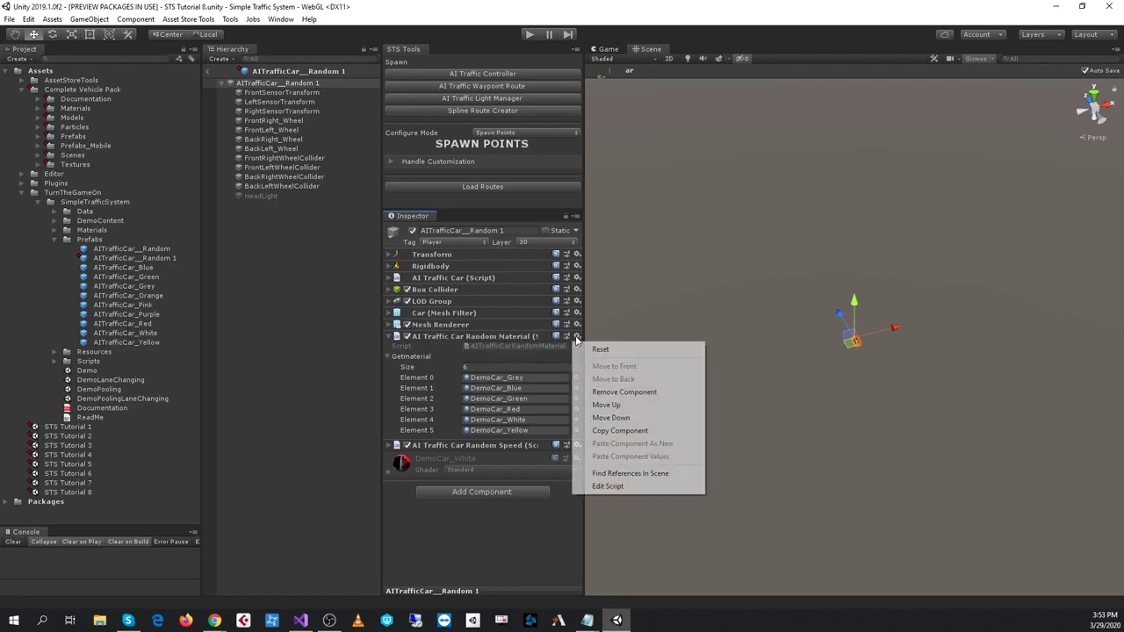
{"action": "left_click", "coordinate": [621, 393]}
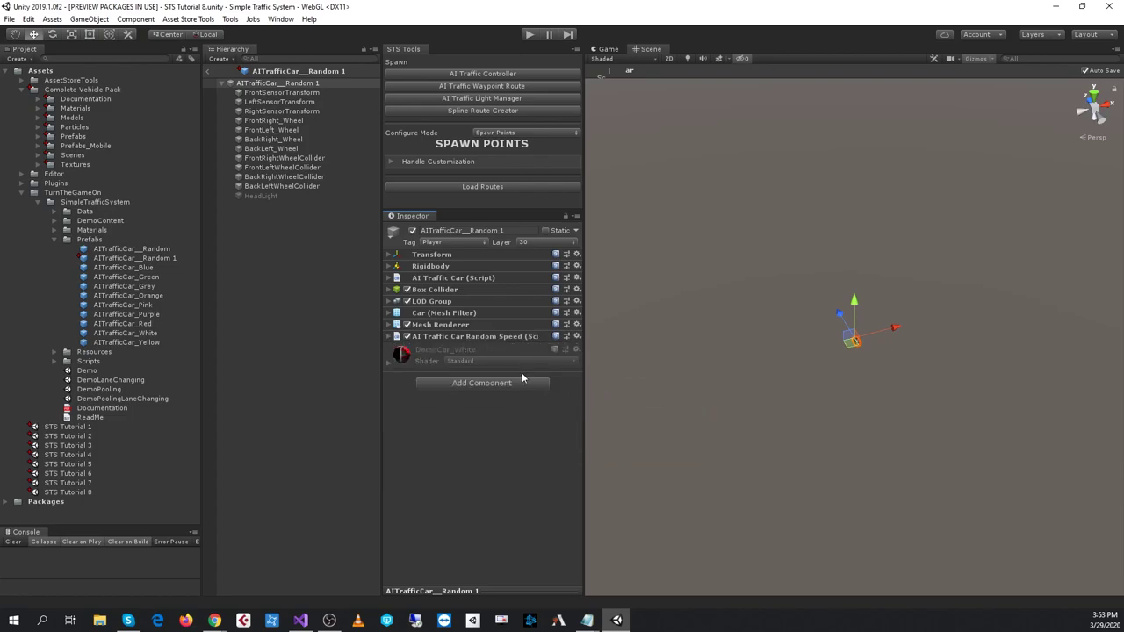
Confirm the Random Speed min and max values, check the Mesh Renderer, and select the root car object
{"action": "left_click", "coordinate": [474, 333]}
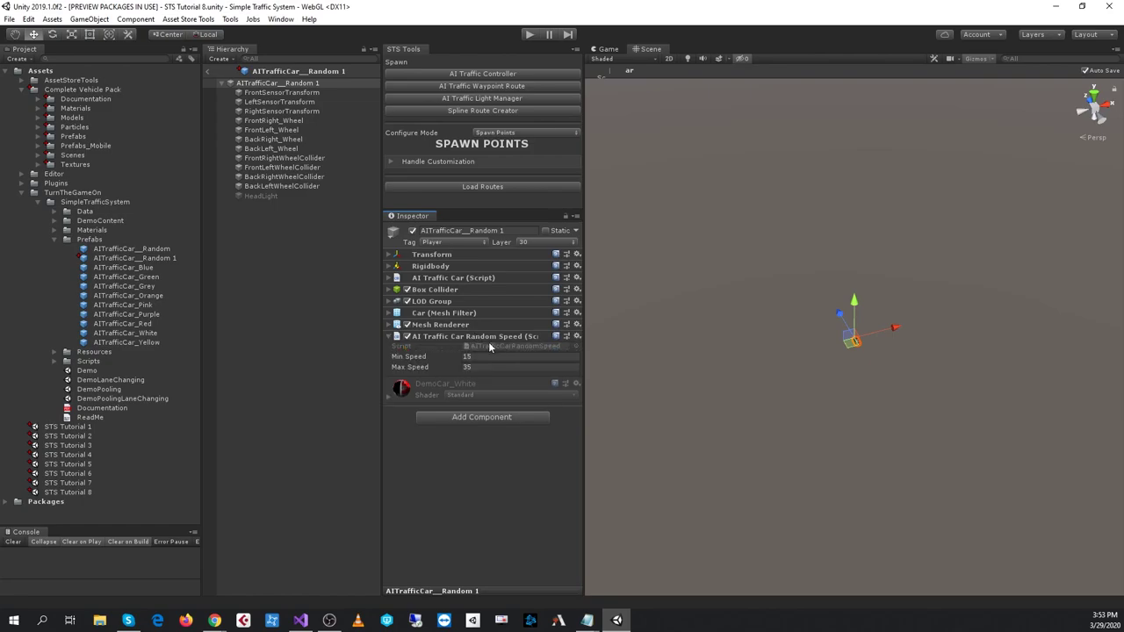
{"action": "left_click", "coordinate": [481, 358]}
{"action": "left_click", "coordinate": [490, 369]}
{"action": "key", "text": "Return"}
{"action": "left_click", "coordinate": [438, 340]}
{"action": "left_click", "coordinate": [445, 327]}
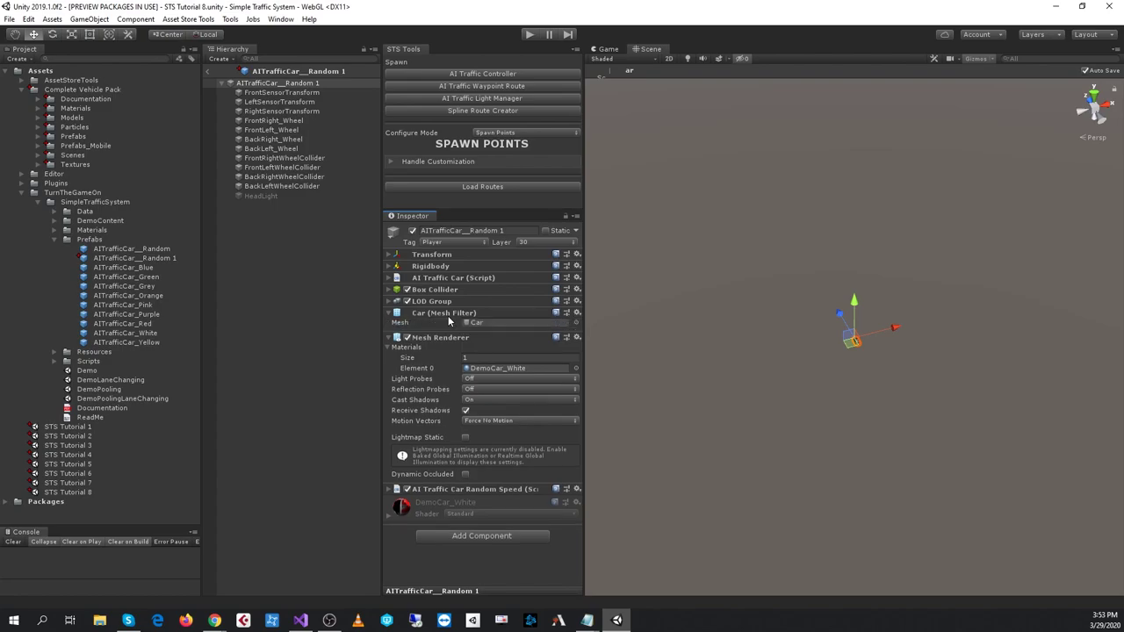
{"action": "left_click", "coordinate": [441, 324]}
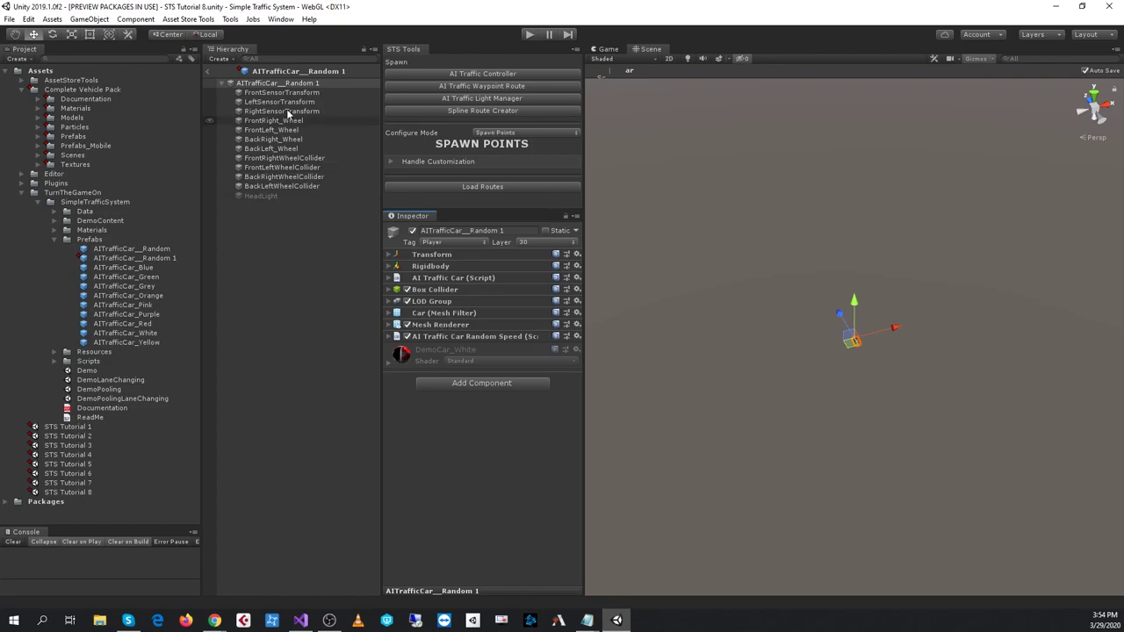
{"action": "left_click", "coordinate": [277, 84]}
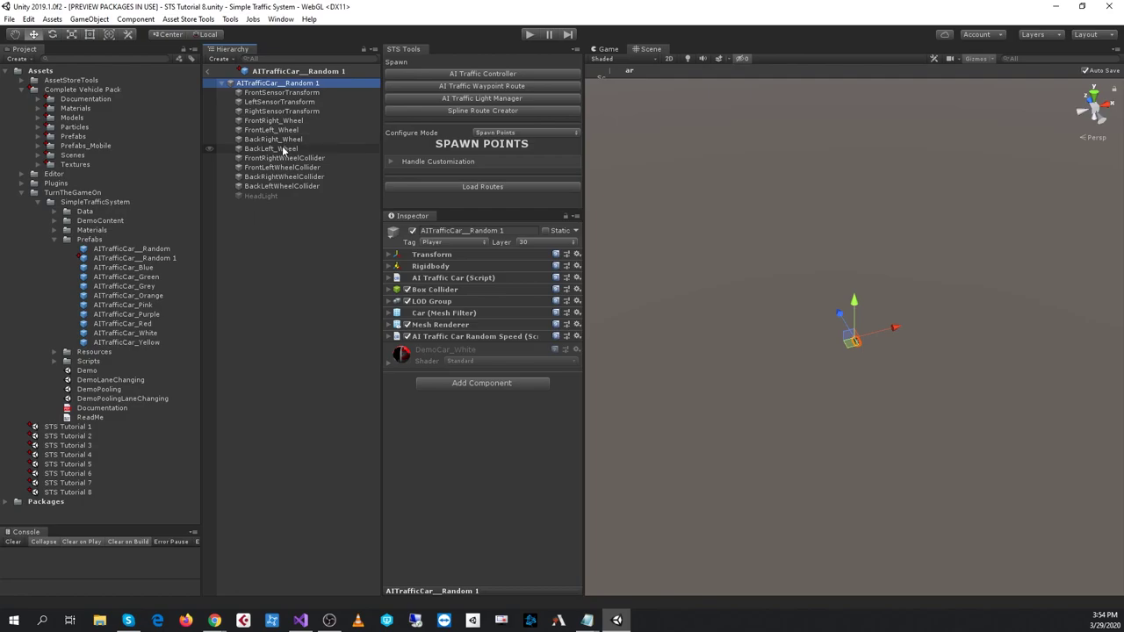
{"action": "left_click", "coordinate": [448, 450]}
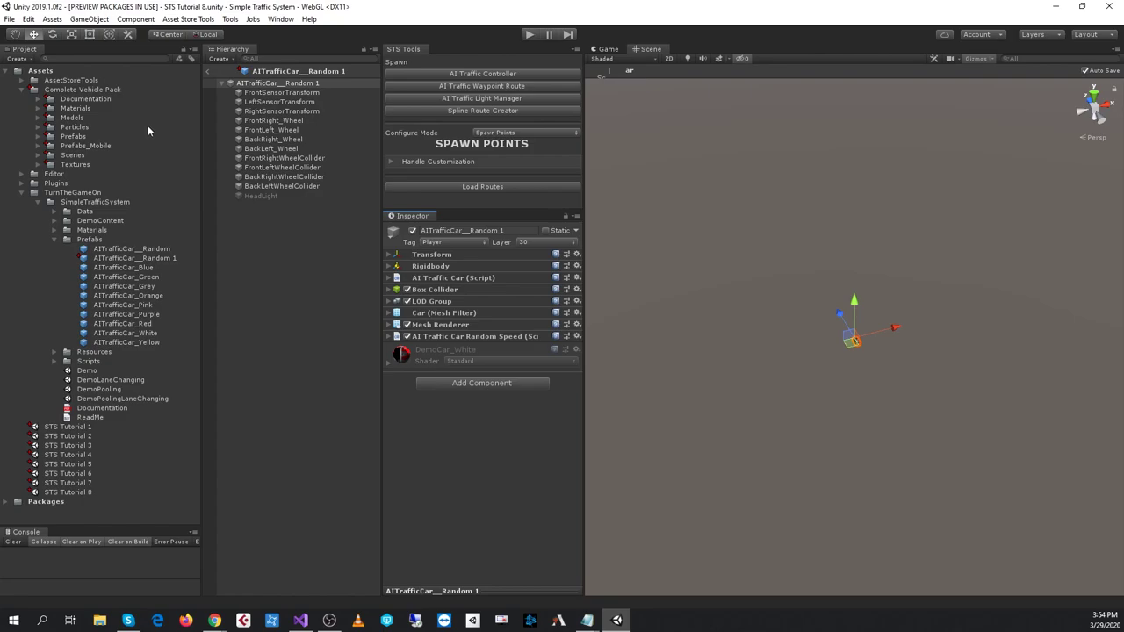
Compare the Complete Vehicle Pack compact car prefabs in the preview, settling on the red Compact_1B
{"action": "left_click", "coordinate": [38, 136]}
{"action": "left_click", "coordinate": [101, 184]}
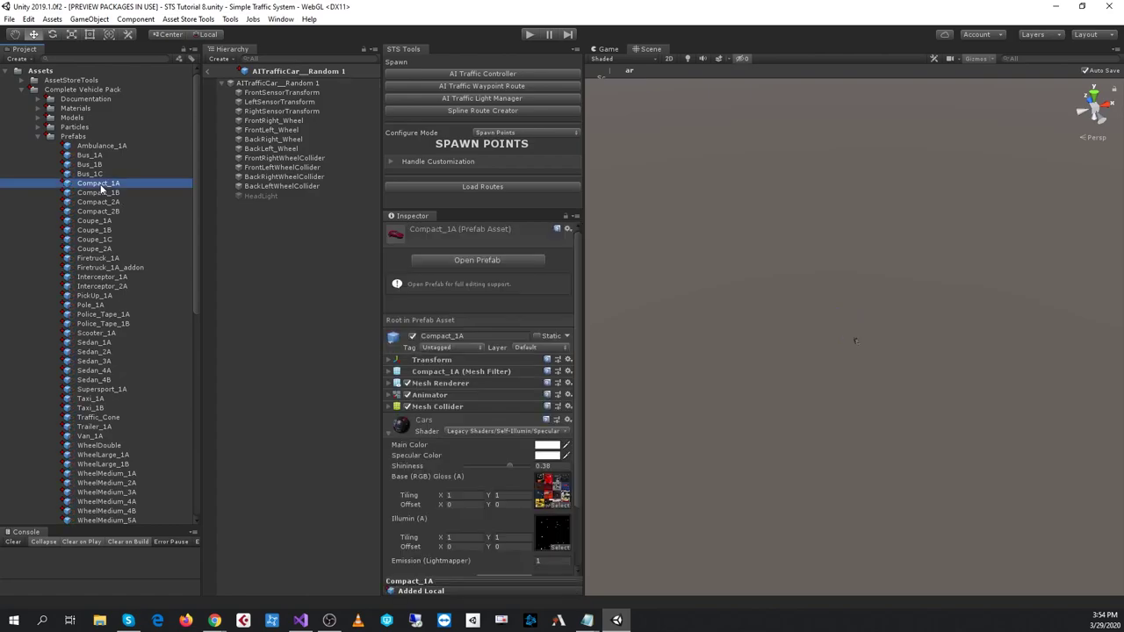
{"action": "left_click_drag", "start_coordinate": [483, 579], "coordinate": [501, 397]}
{"action": "left_click", "coordinate": [114, 191]}
{"action": "key", "text": "Down"}
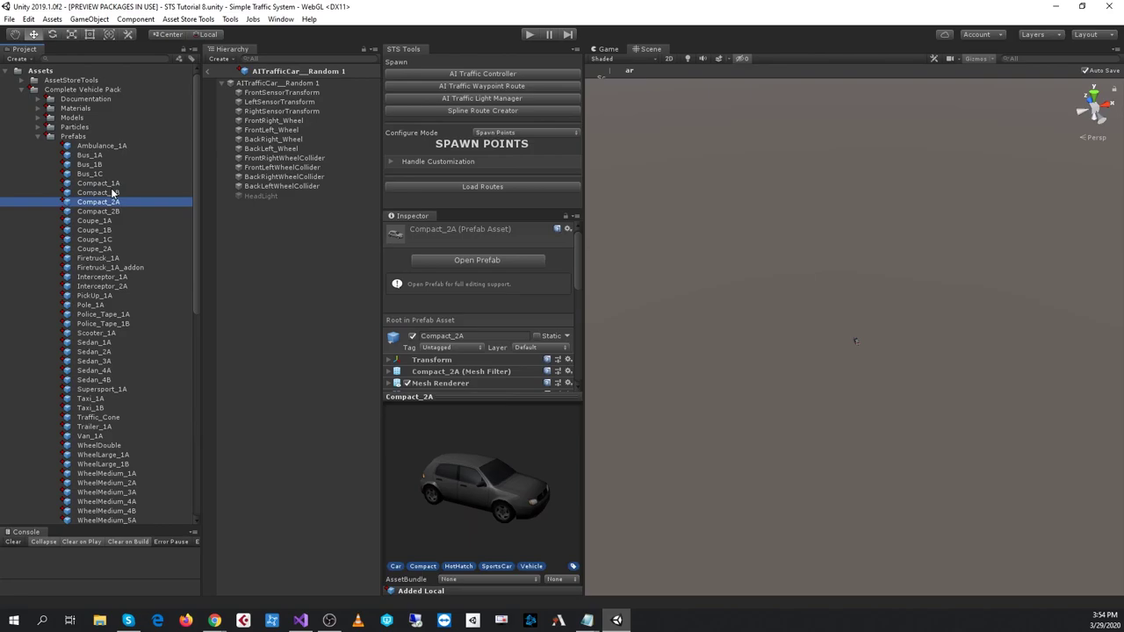
{"action": "key", "text": "Down"}
{"action": "key", "text": "Up"}
{"action": "left_click", "coordinate": [135, 209]}
{"action": "left_click", "coordinate": [143, 204]}
{"action": "left_click_drag", "start_coordinate": [529, 477], "coordinate": [602, 433]}
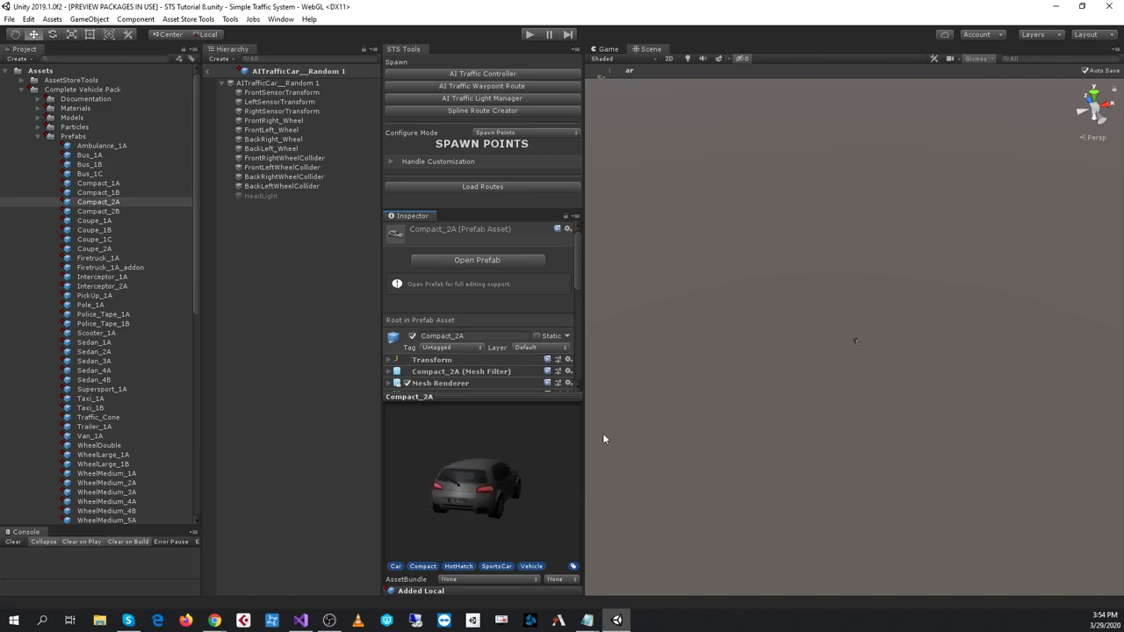
{"action": "left_click", "coordinate": [117, 195]}
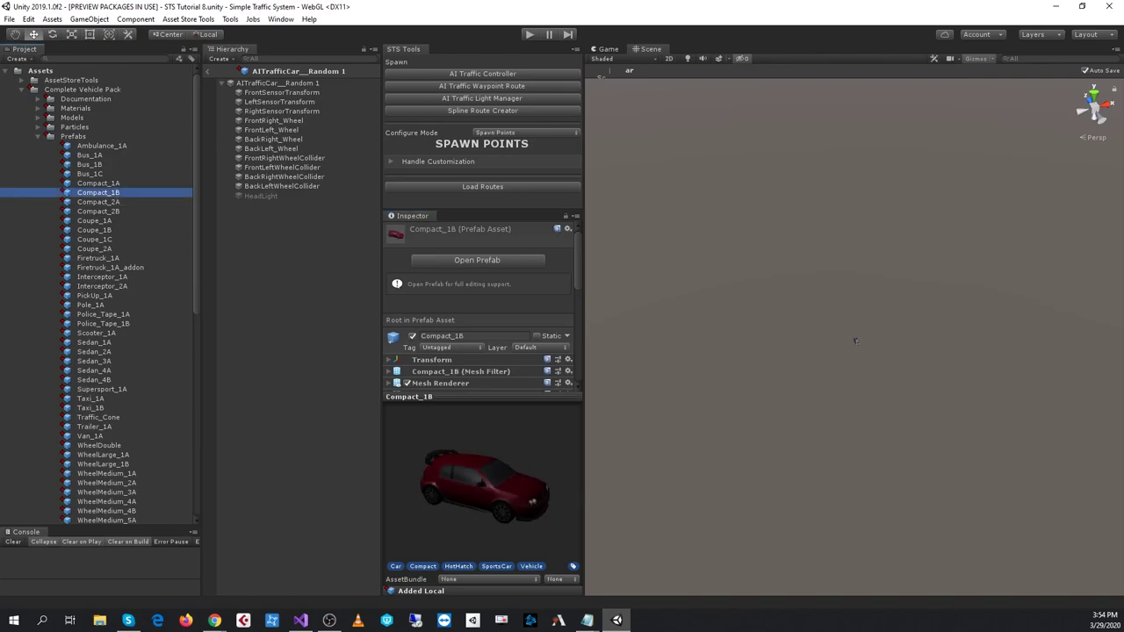
{"action": "left_click_drag", "start_coordinate": [531, 506], "coordinate": [446, 500]}
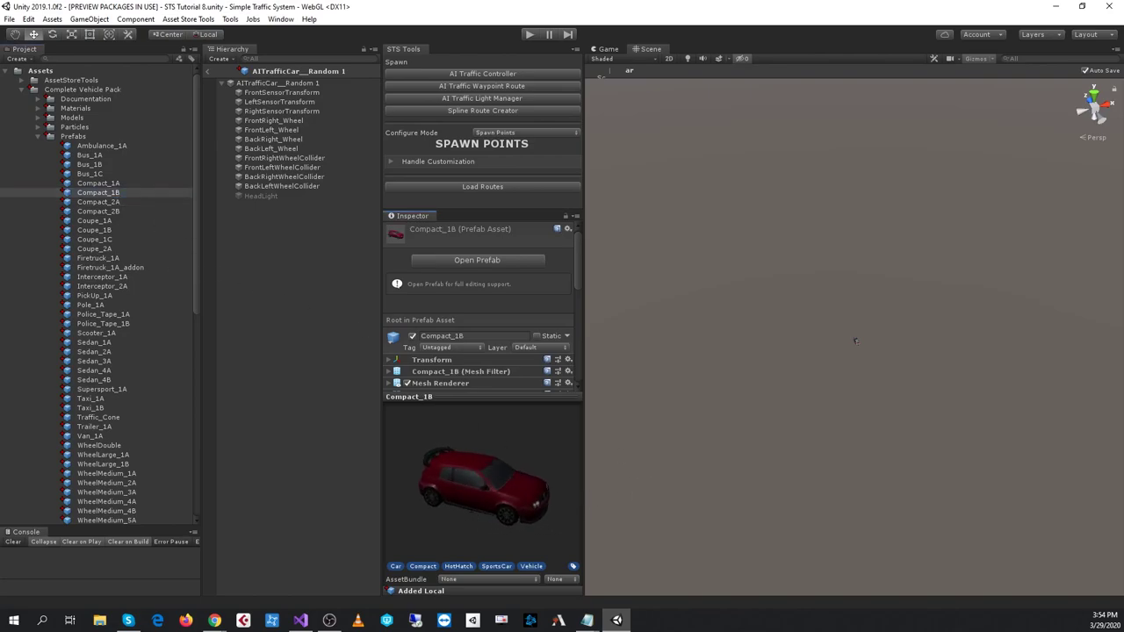
{"action": "left_click", "coordinate": [115, 184]}
{"action": "left_click", "coordinate": [116, 192]}
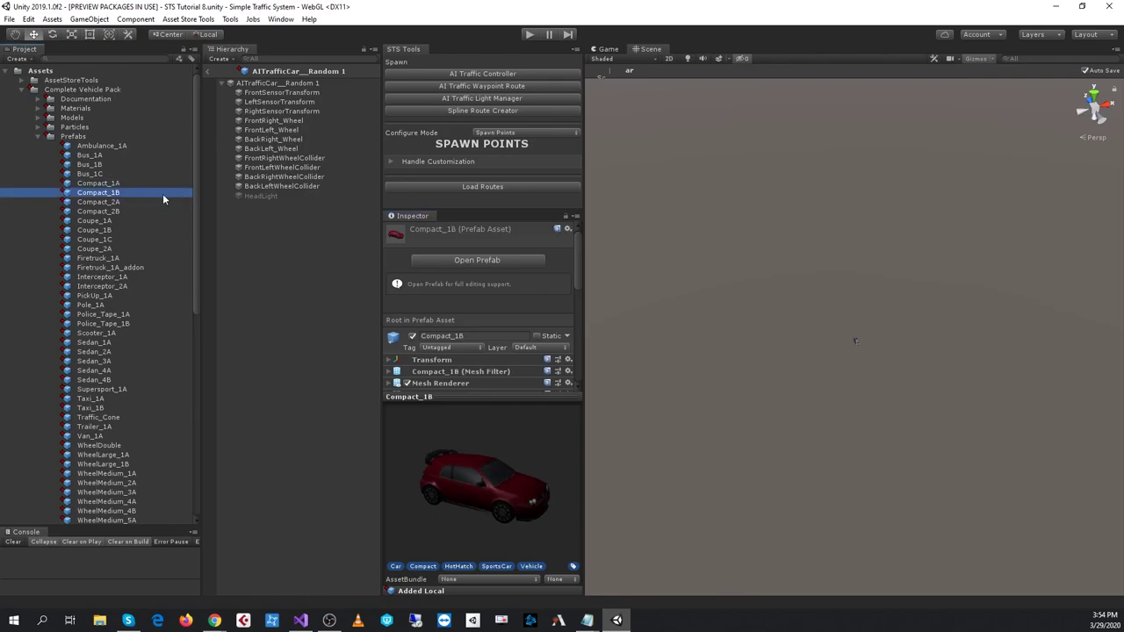
Add Compact_1B into the prefab and orbit the Scene view to the car's rear
{"action": "left_click_drag", "start_coordinate": [90, 199], "coordinate": [261, 205]}
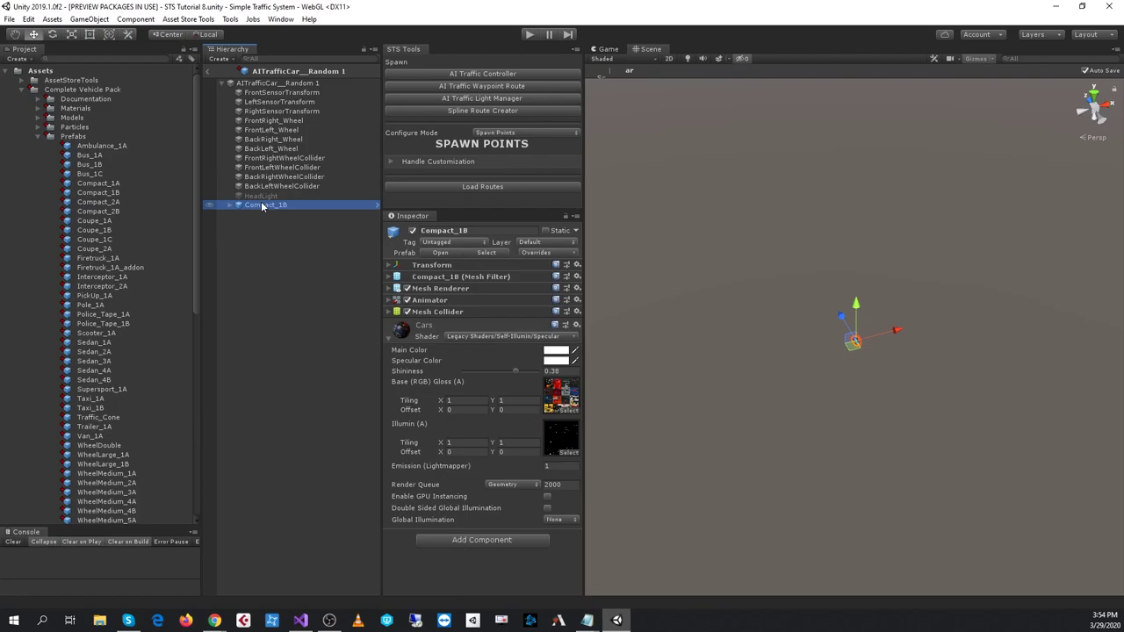
{"action": "scroll", "coordinate": [1001, 382], "scroll_direction": "up", "scroll_amount": 10}
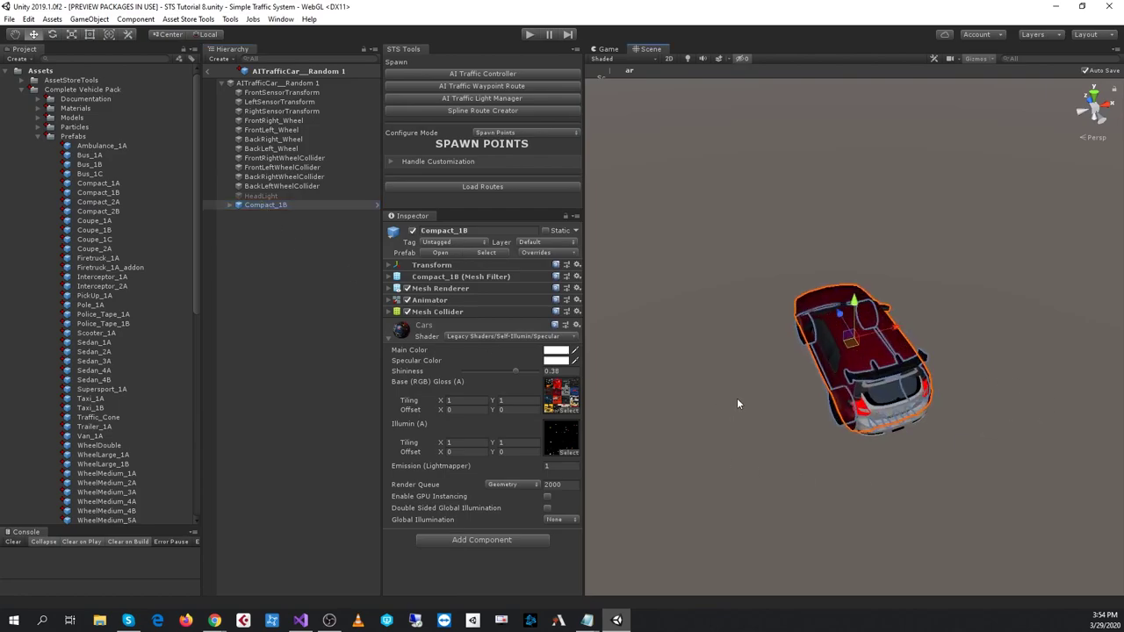
{"action": "middle_click_drag", "start_coordinate": [879, 422], "coordinate": [999, 276]}
{"action": "scroll", "coordinate": [974, 282], "scroll_direction": "up", "scroll_amount": 6}
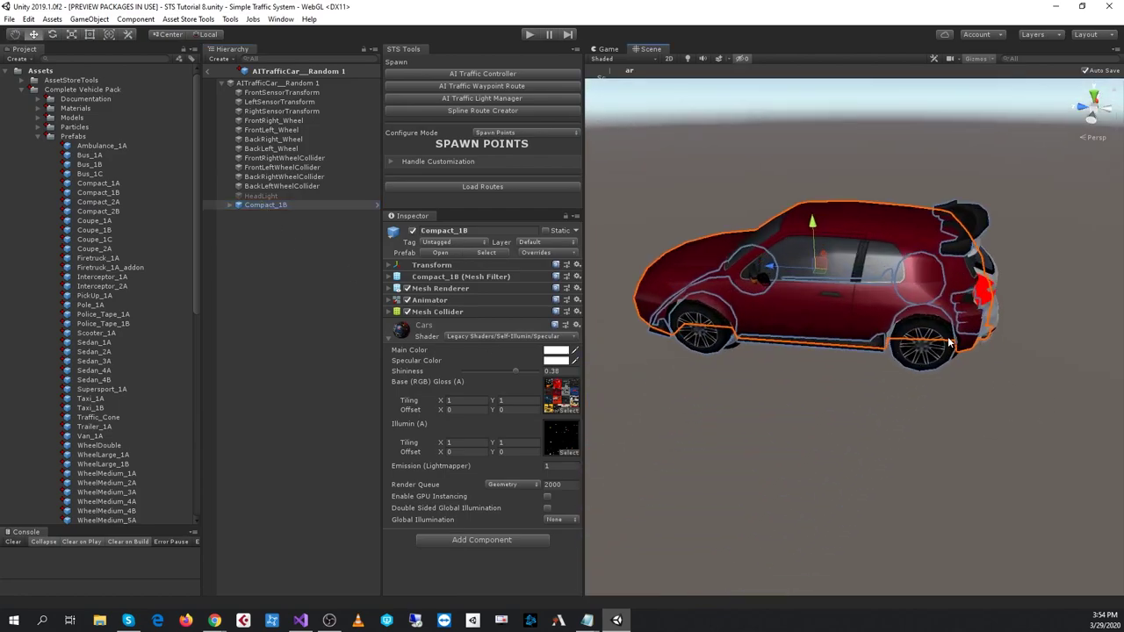
{"action": "left_click_drag", "start_coordinate": [939, 362], "coordinate": [750, 251], "text": "alt"}
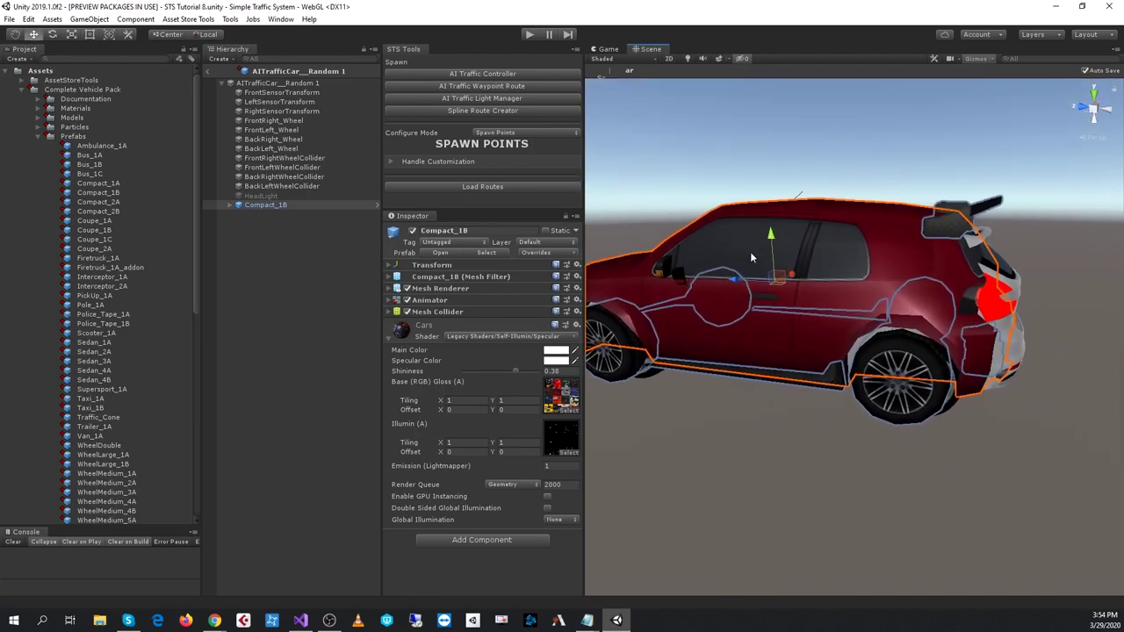
Remove the Car Mesh Filter and Mesh Renderer from the AITrafficCar__Random 1 root
{"action": "left_click", "coordinate": [316, 84]}
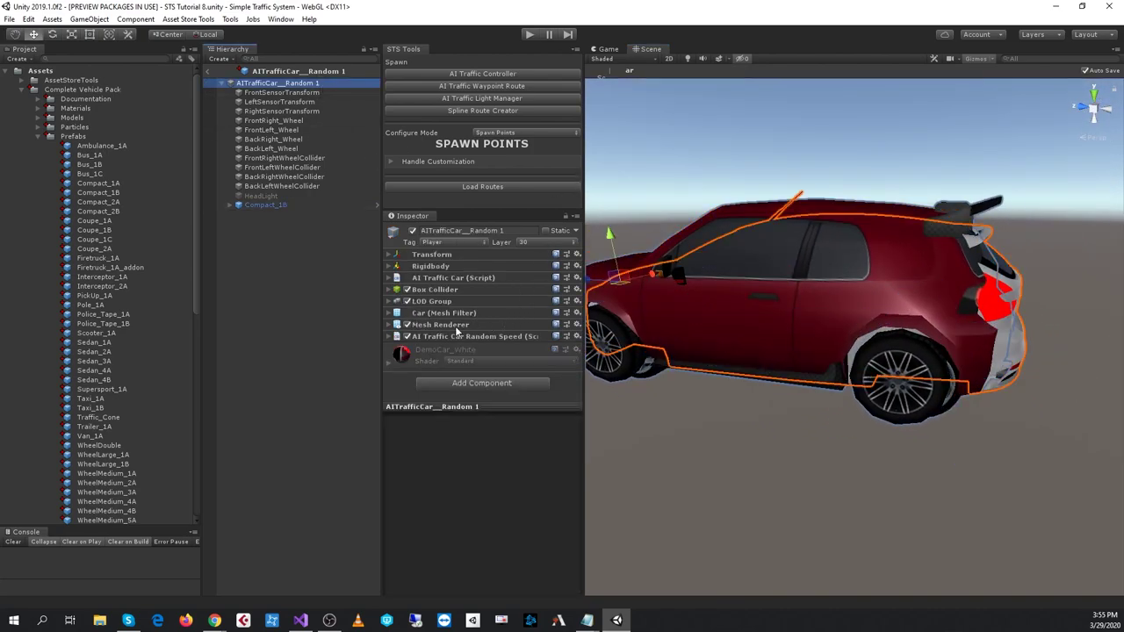
{"action": "left_click", "coordinate": [577, 324]}
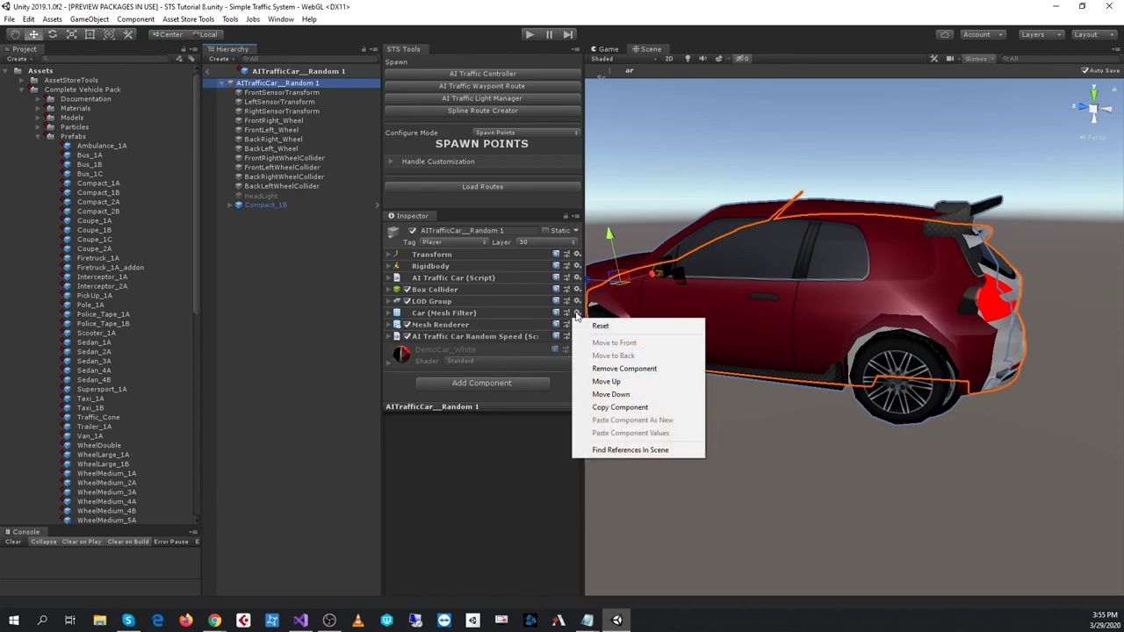
{"action": "left_click", "coordinate": [614, 369]}
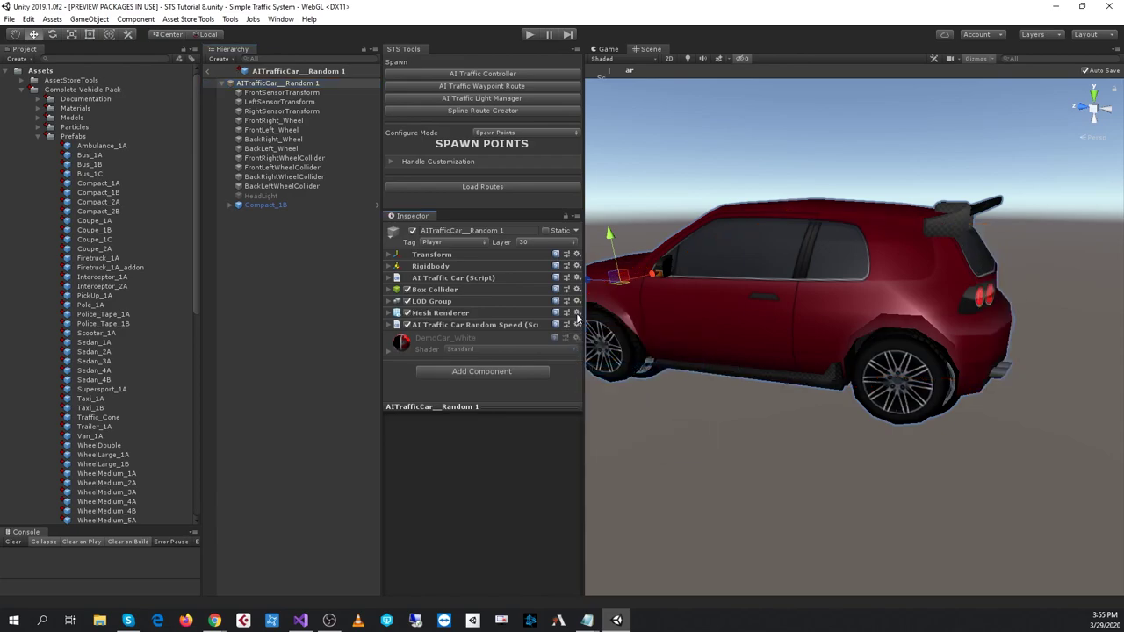
{"action": "left_click", "coordinate": [577, 313]}
{"action": "left_click", "coordinate": [621, 369]}
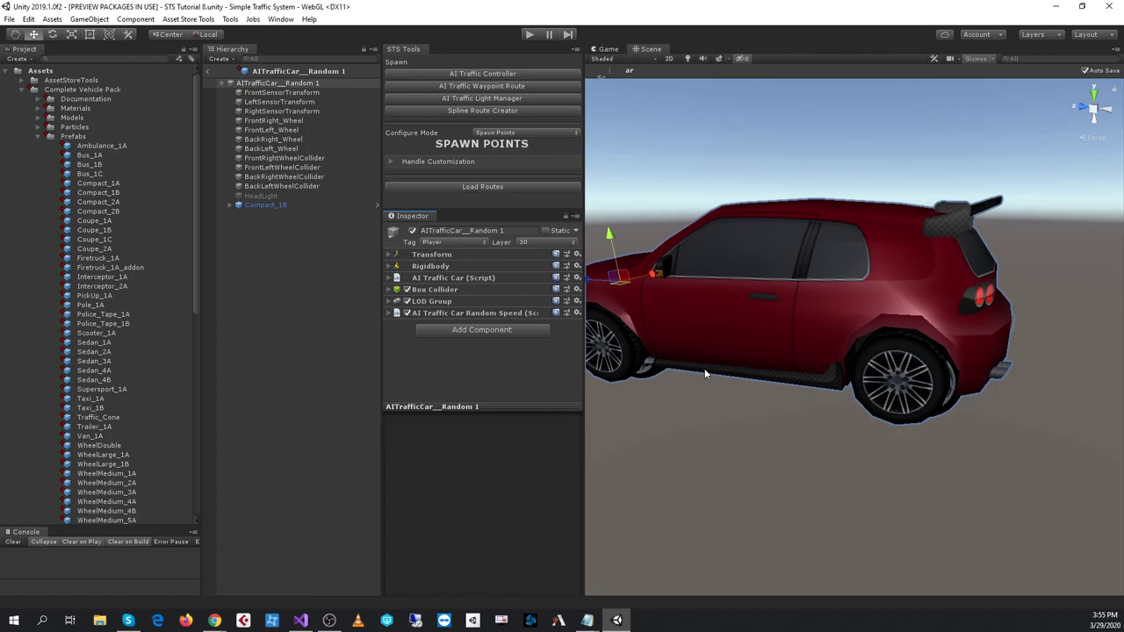
Inspect the Compact_1B body, its HeadLight and the four wheels, then return to the root
{"action": "left_click", "coordinate": [268, 205]}
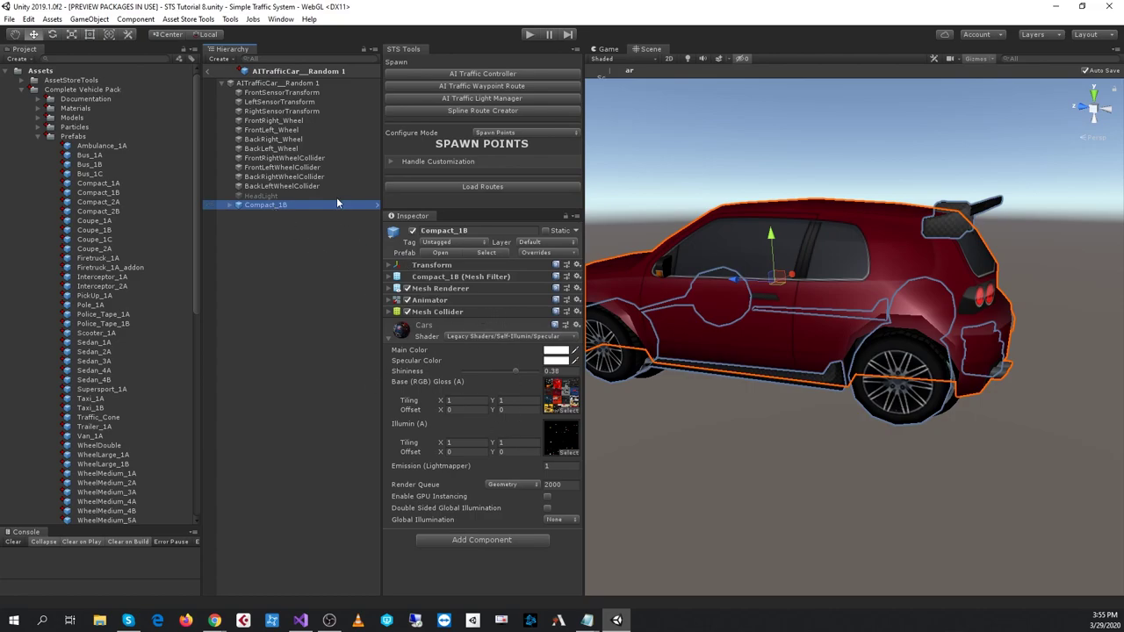
{"action": "left_click", "coordinate": [332, 196]}
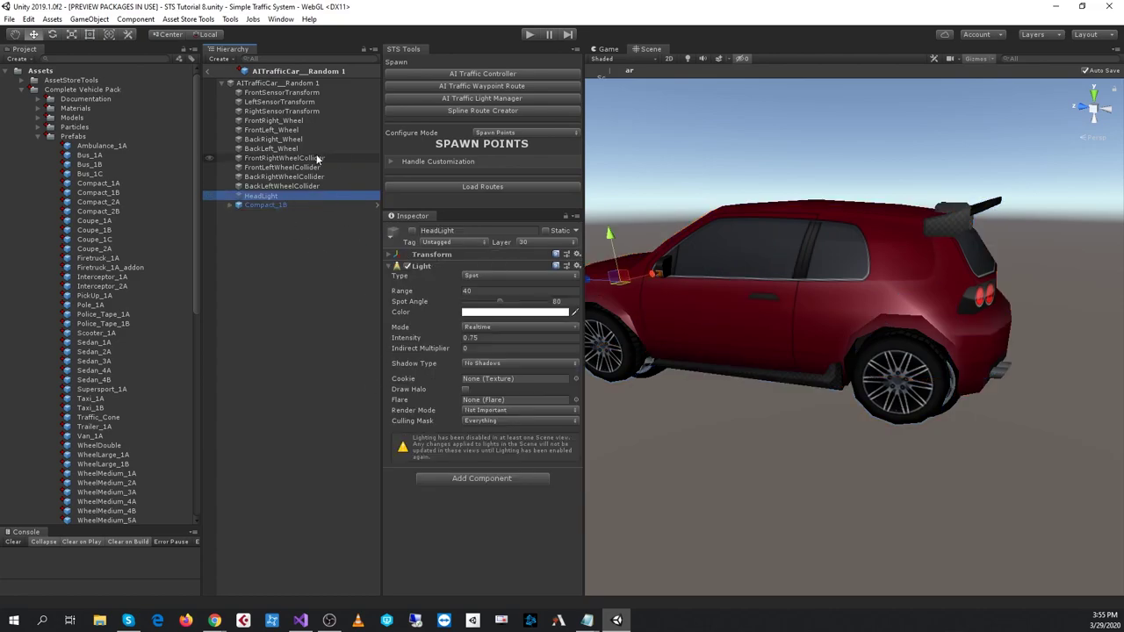
{"action": "left_click", "coordinate": [314, 158]}
{"action": "left_click", "coordinate": [298, 148]}
{"action": "left_click", "coordinate": [299, 122], "text": "shift"}
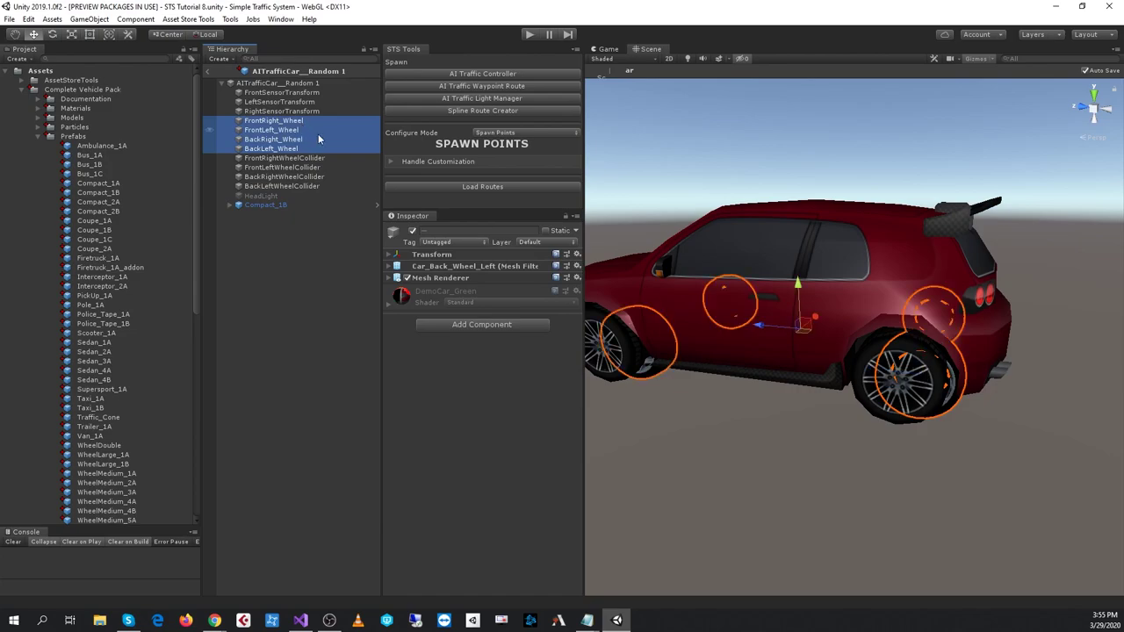
{"action": "left_click", "coordinate": [280, 84]}
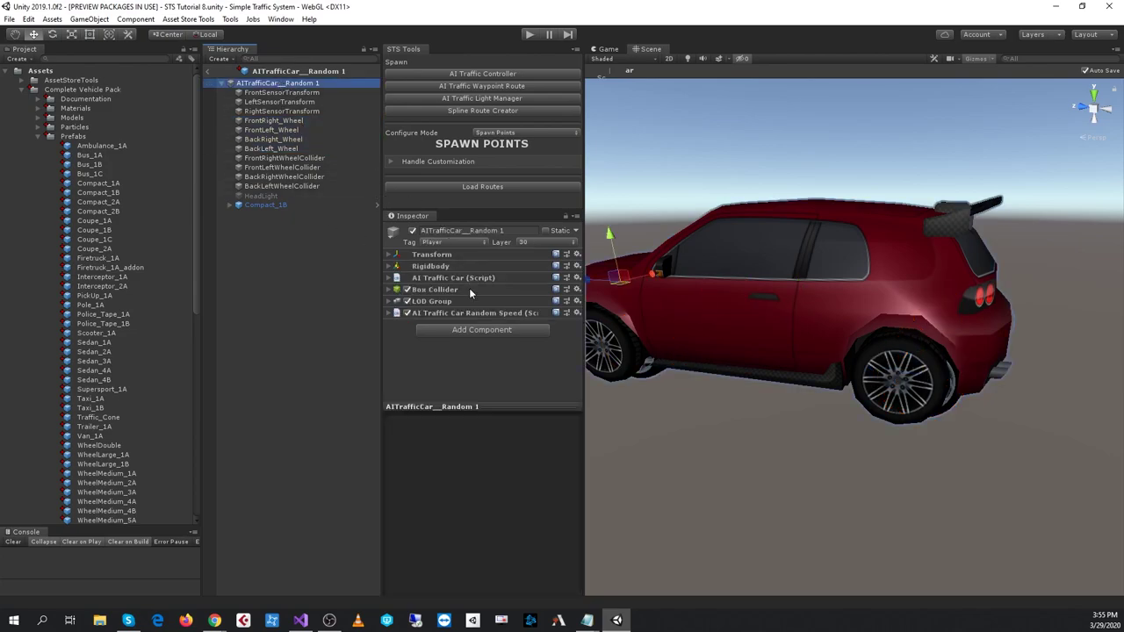
Undo to restore the root's Car mesh and DemoCar_White renderer, and expand both components
{"action": "key", "text": "Down"}
{"action": "key", "text": "Down"}
{"action": "key", "text": "Down"}
{"action": "key", "text": "Down"}
{"action": "key", "text": "Down"}
{"action": "key", "text": "Down"}
{"action": "key", "text": "Down"}
{"action": "key", "text": "Down"}
{"action": "key", "text": "Down"}
{"action": "key", "text": "Down"}
{"action": "key", "text": "Down"}
{"action": "key", "text": "Down"}
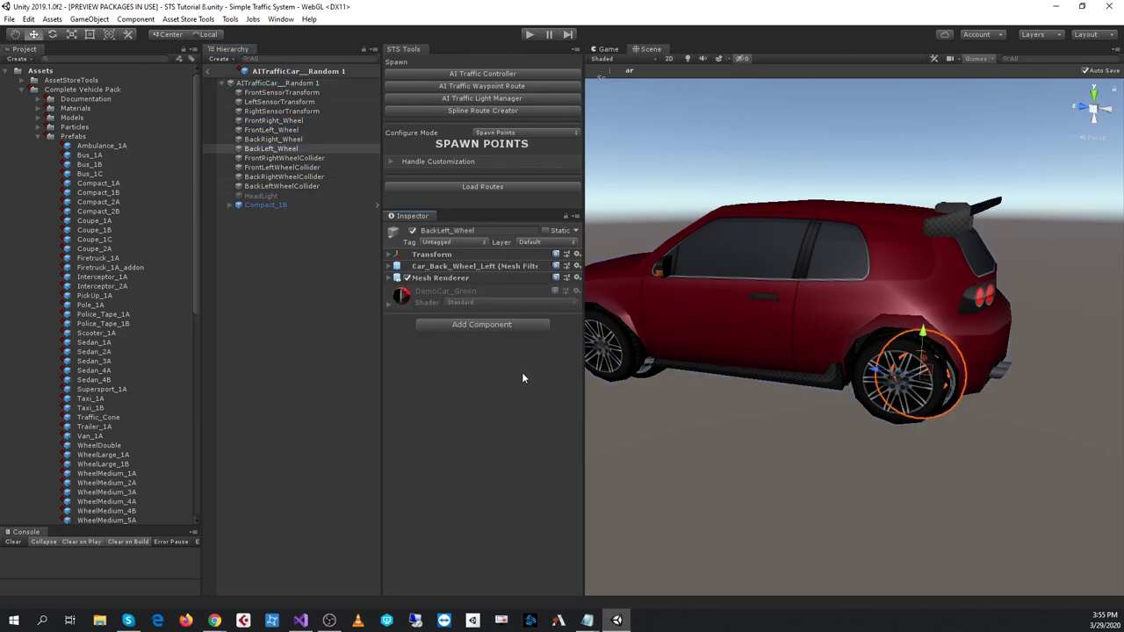
{"action": "key", "text": "Down"}
{"action": "key", "text": "Up"}
{"action": "key", "text": "Up"}
{"action": "key", "text": "Up"}
{"action": "key", "text": "Up"}
{"action": "key", "text": "Up"}
{"action": "key", "text": "Up"}
{"action": "key", "text": "Up"}
{"action": "key", "text": "Up"}
{"action": "key", "text": "Up"}
{"action": "key", "text": "Up"}
{"action": "key", "text": "Up"}
{"action": "key", "text": "Up"}
{"action": "key", "text": "Up"}
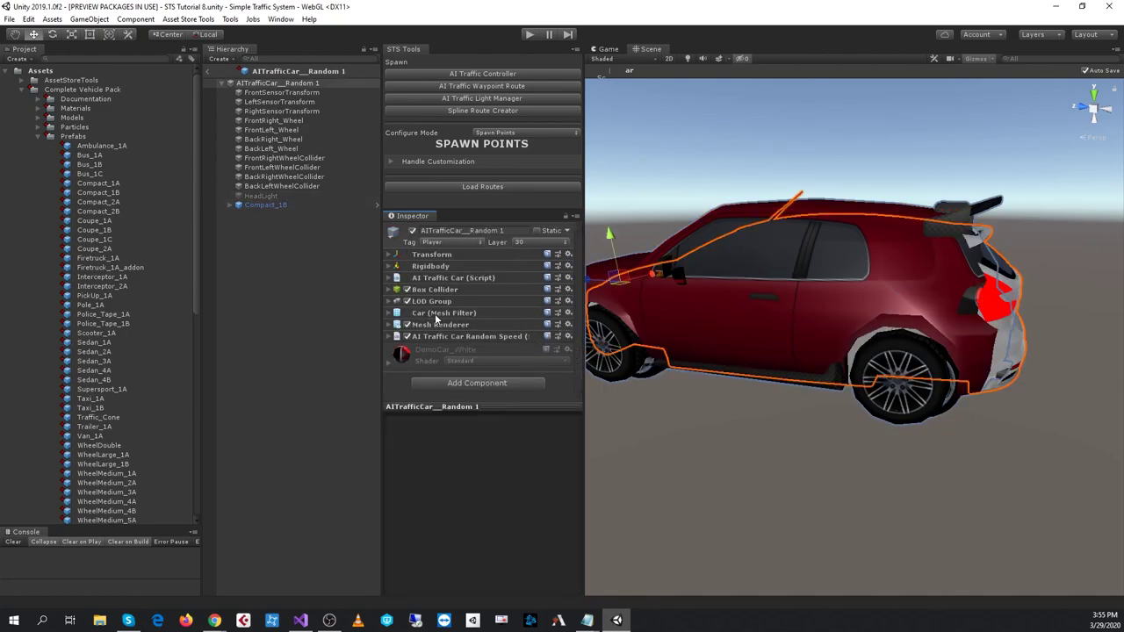
{"action": "left_click", "coordinate": [443, 325]}
{"action": "left_click", "coordinate": [446, 314]}
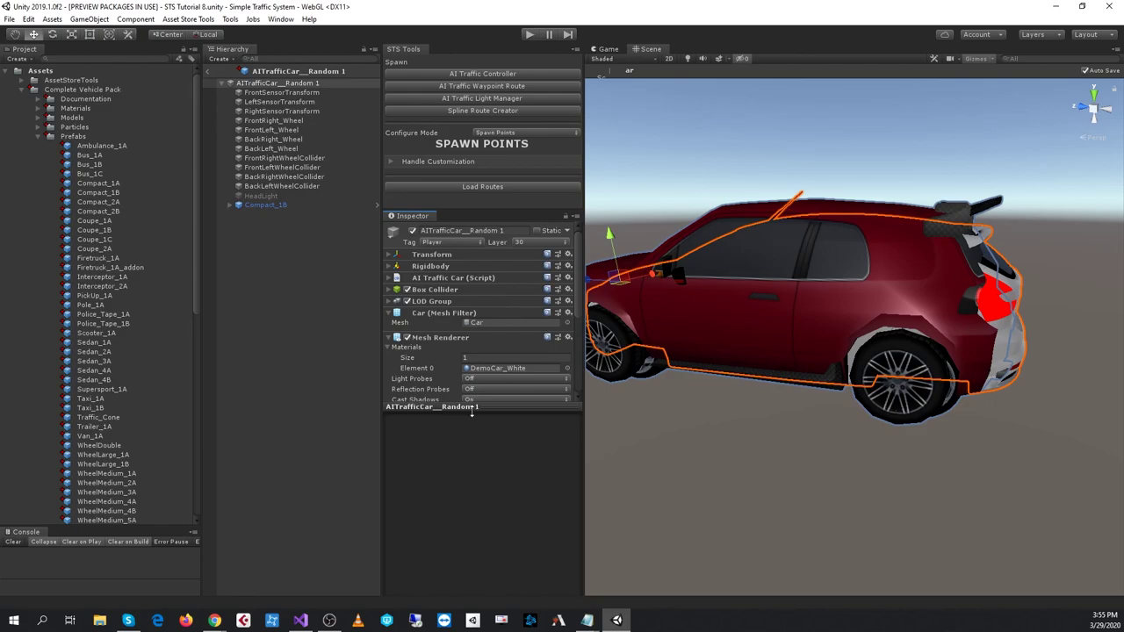
{"action": "left_click", "coordinate": [218, 205]}
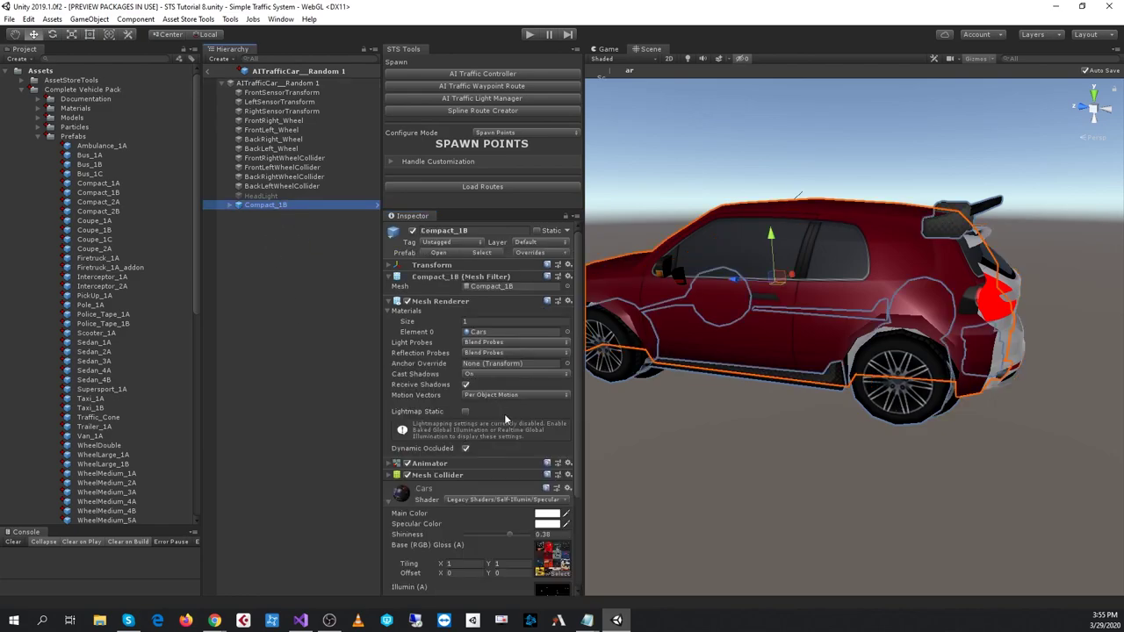
{"action": "left_click", "coordinate": [104, 184]}
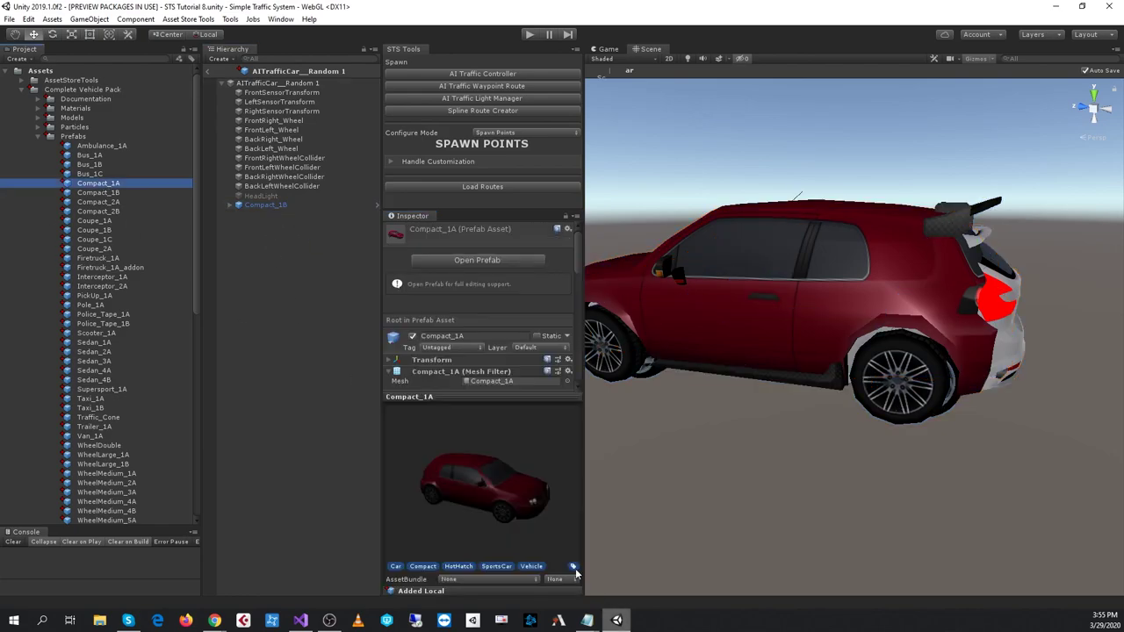
{"action": "left_click_drag", "start_coordinate": [515, 395], "coordinate": [509, 546]}
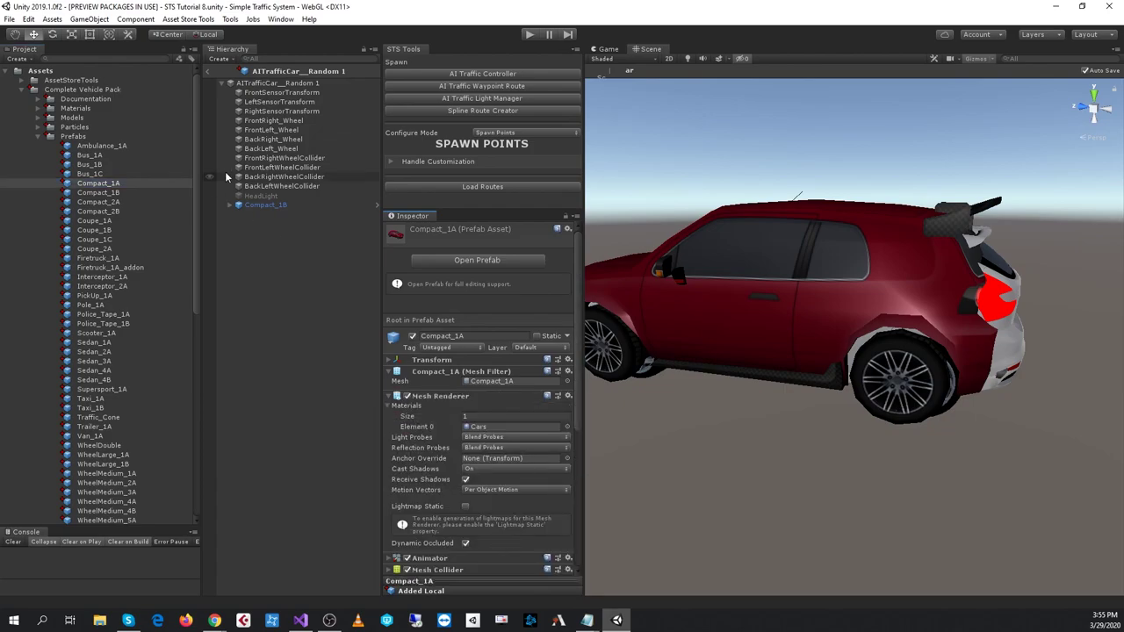
{"action": "left_click", "coordinate": [211, 83]}
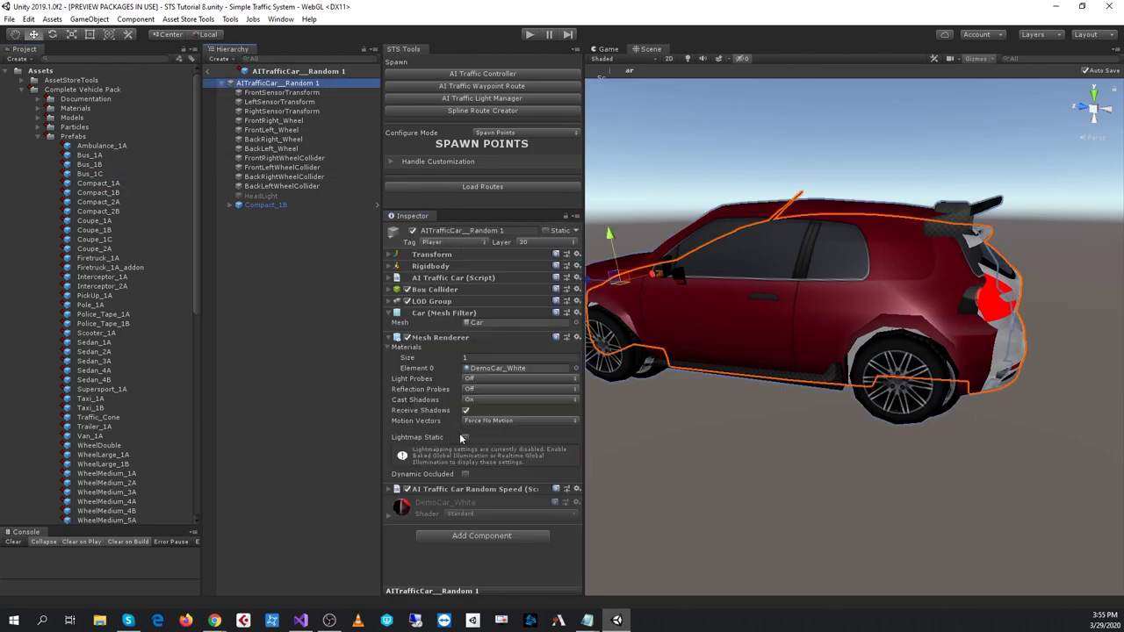
{"action": "left_click", "coordinate": [103, 316]}
{"action": "left_click_drag", "start_coordinate": [455, 582], "coordinate": [457, 424]}
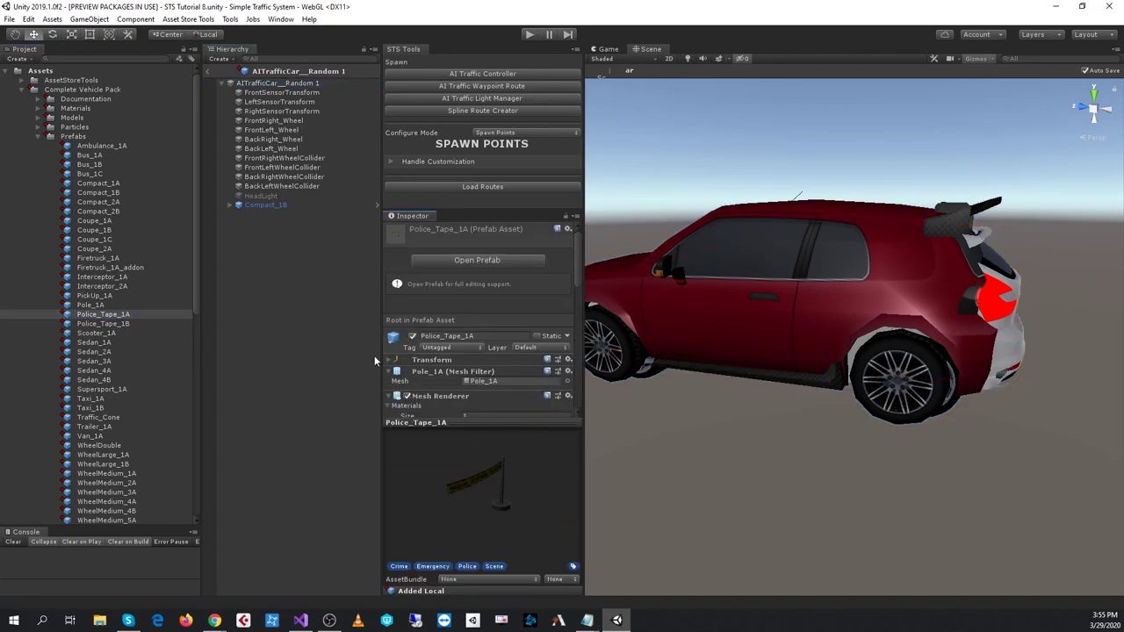
{"action": "left_click", "coordinate": [279, 84]}
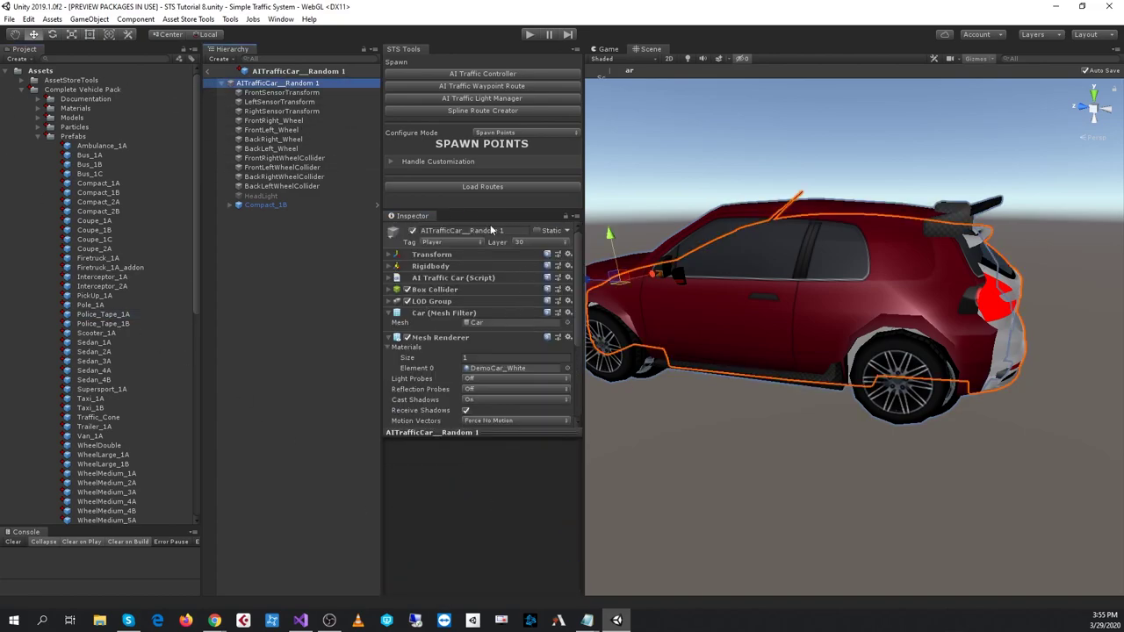
{"action": "left_click", "coordinate": [505, 437]}
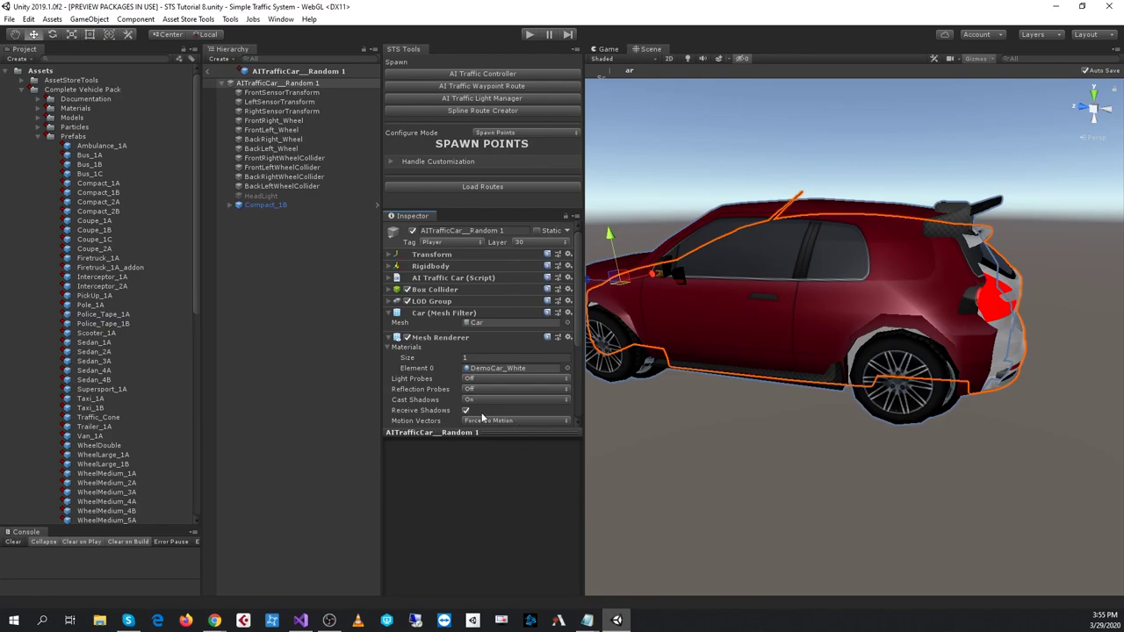
{"action": "left_click", "coordinate": [89, 155]}
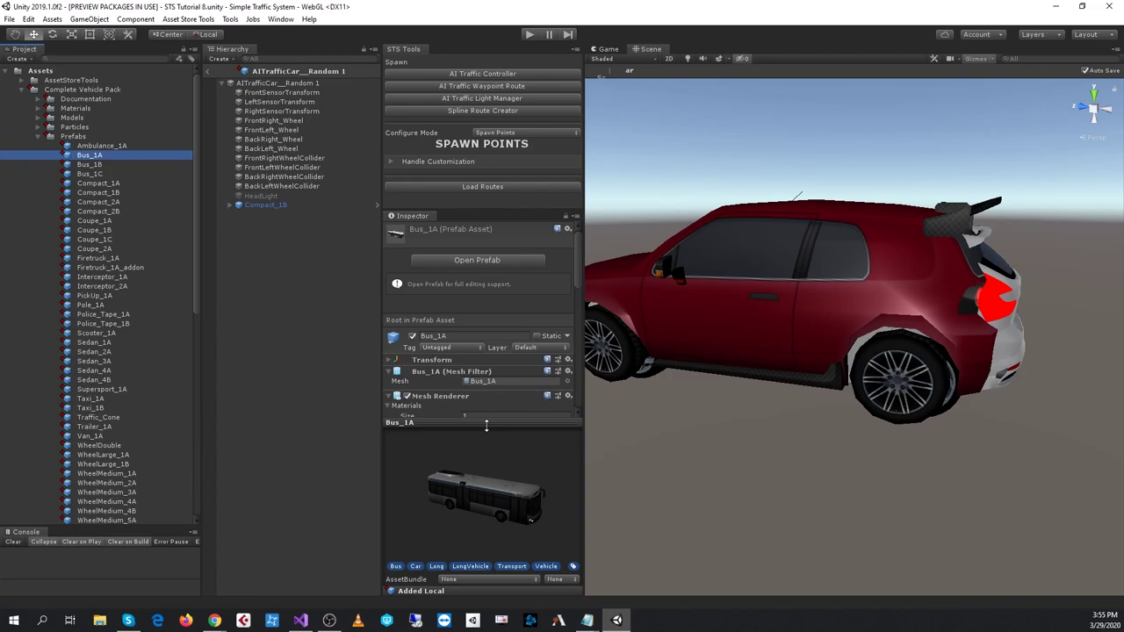
{"action": "left_click_drag", "start_coordinate": [486, 425], "coordinate": [492, 558]}
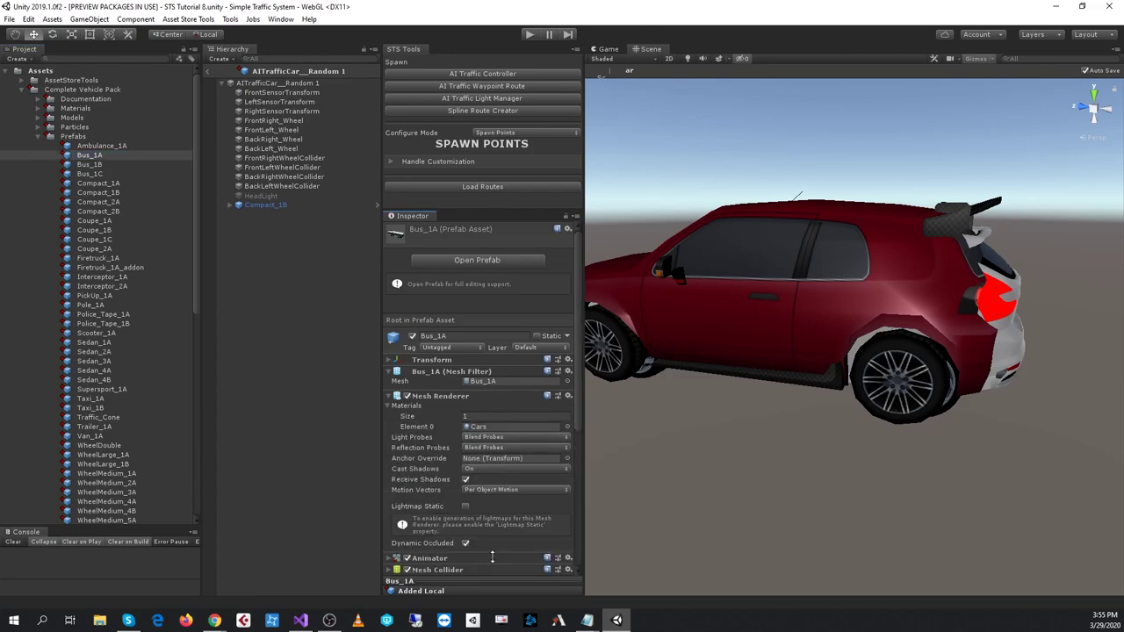
{"action": "left_click", "coordinate": [299, 83]}
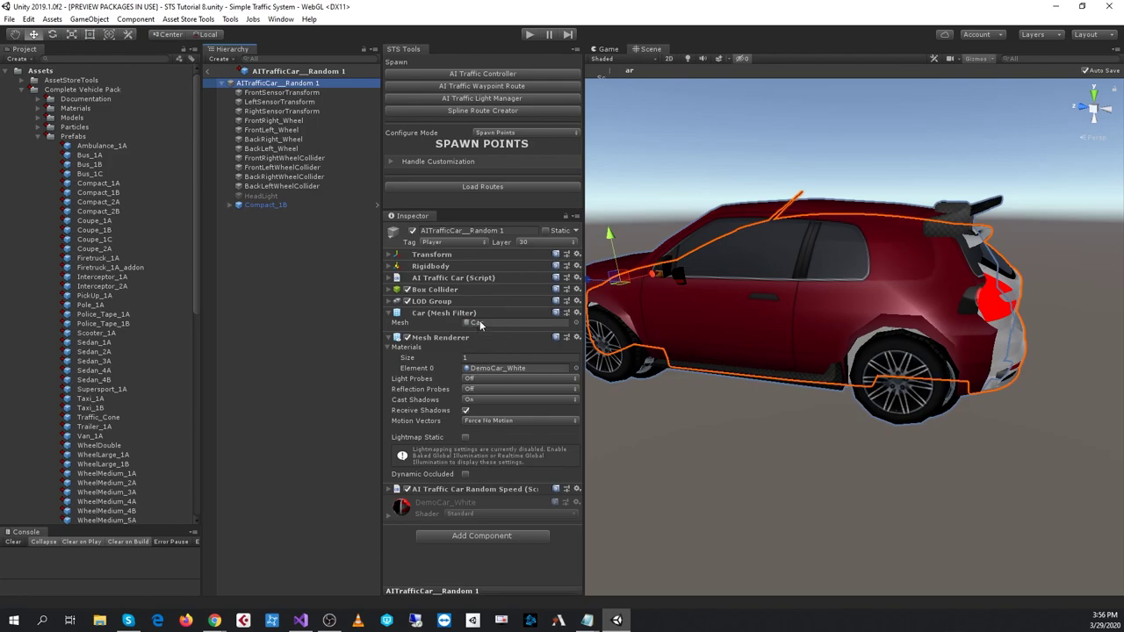
Replace the root's Car mesh with the Compact_1B mesh in its Mesh Filter
{"action": "left_click", "coordinate": [477, 323]}
{"action": "left_click", "coordinate": [492, 369]}
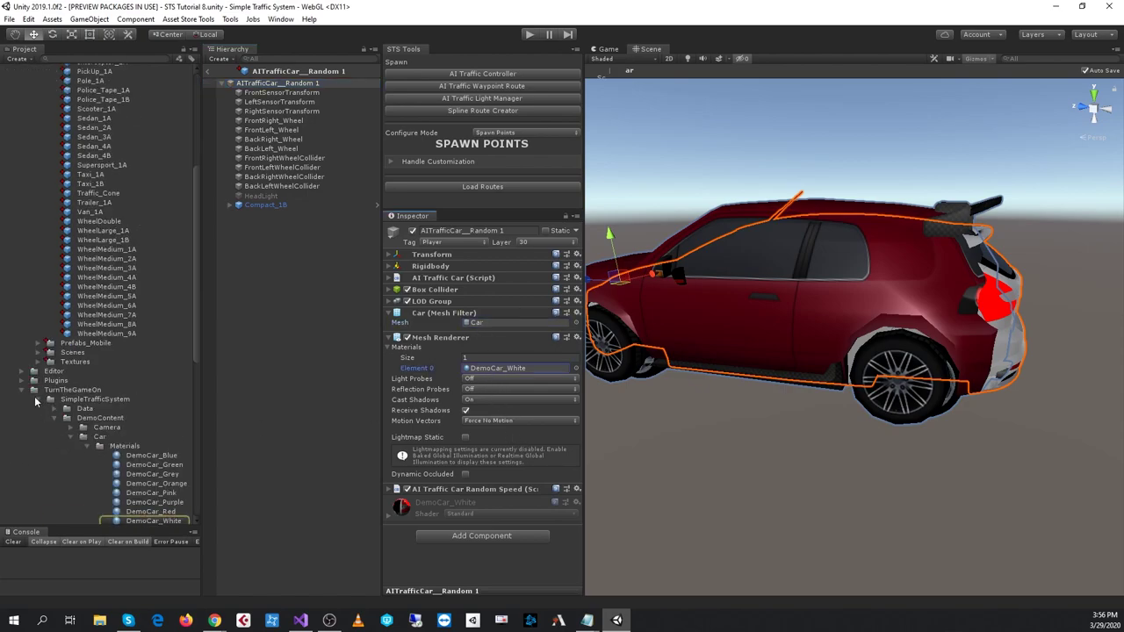
{"action": "left_click", "coordinate": [56, 419]}
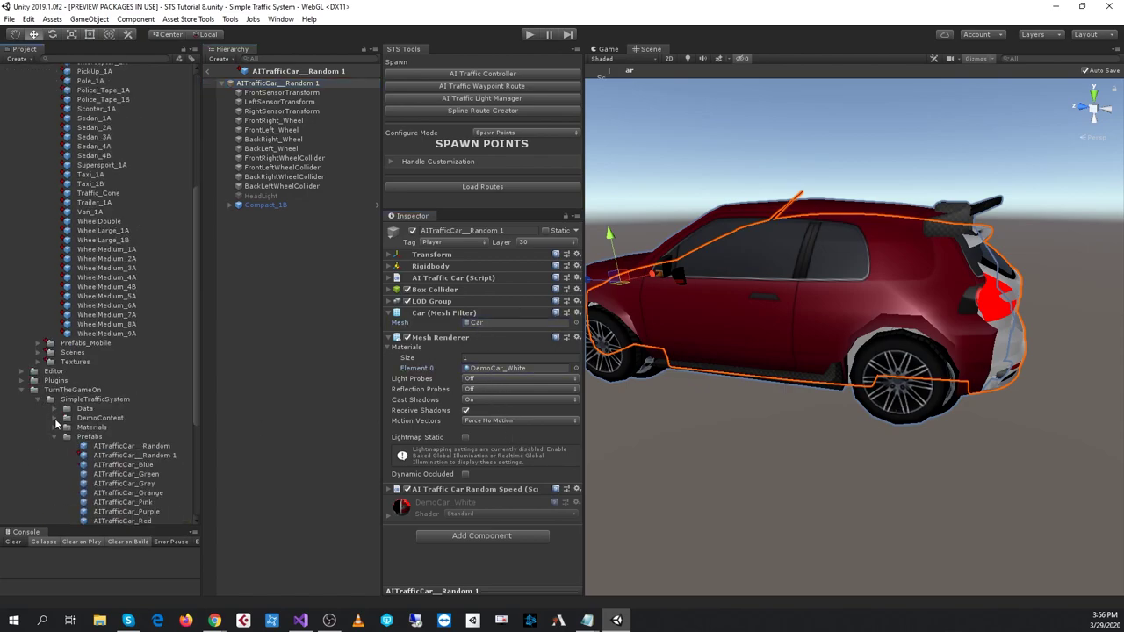
{"action": "left_click", "coordinate": [266, 205]}
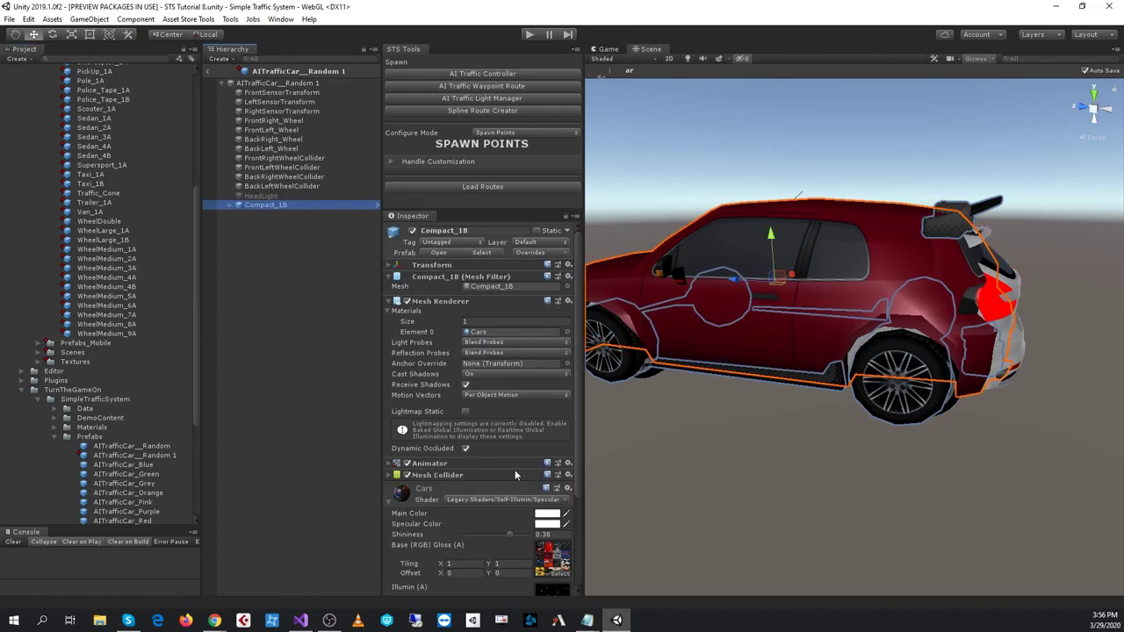
{"action": "left_click", "coordinate": [493, 286]}
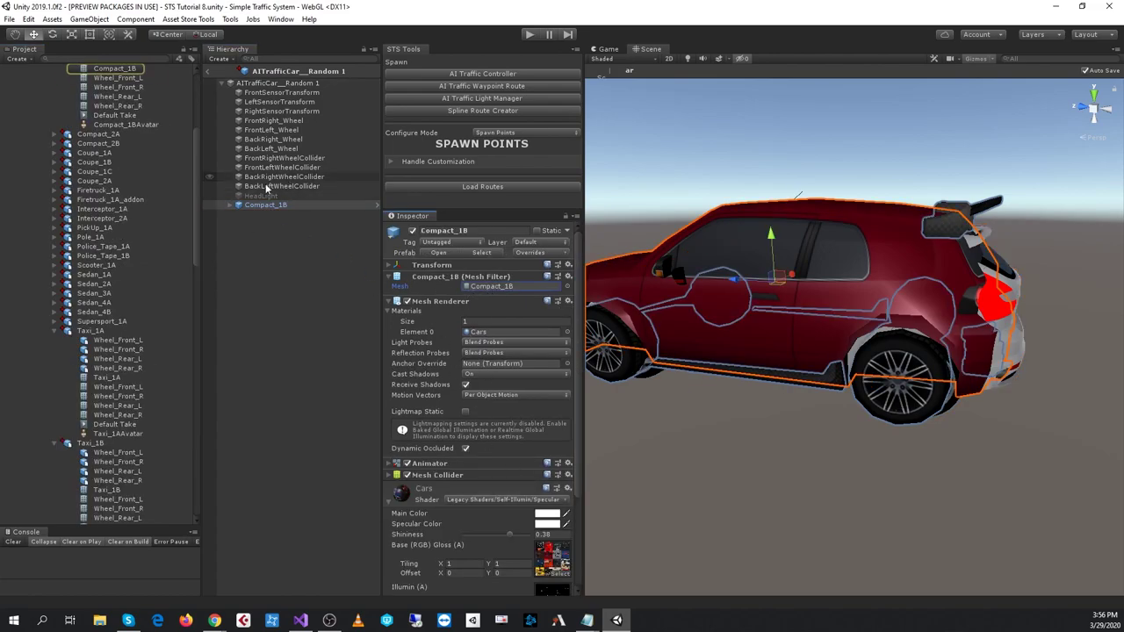
{"action": "left_click", "coordinate": [266, 83]}
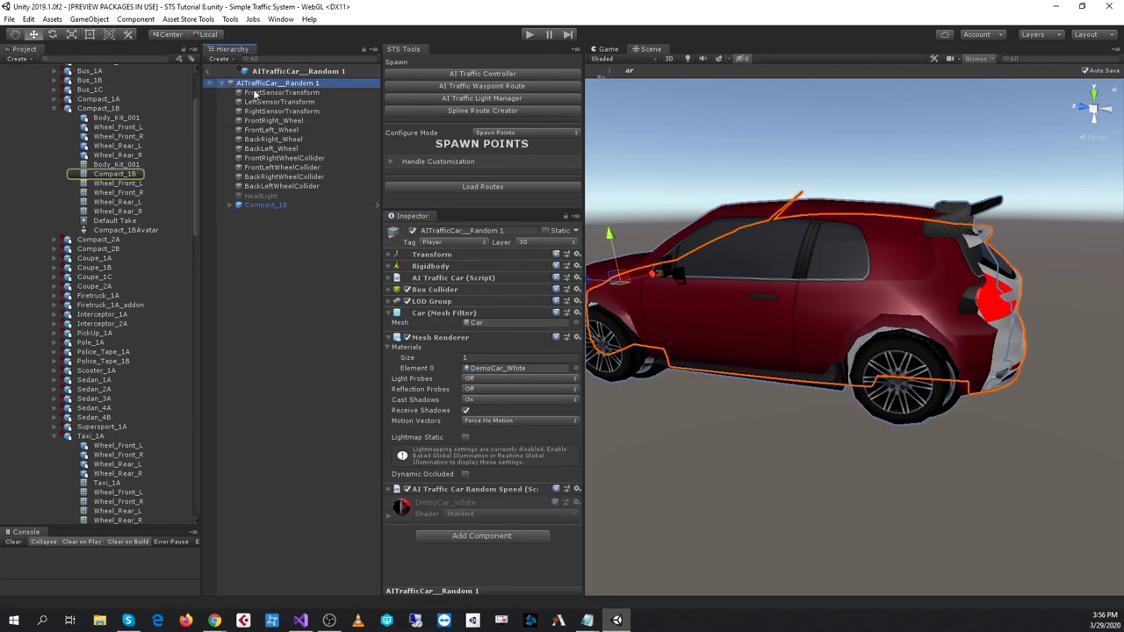
{"action": "left_click_drag", "start_coordinate": [122, 174], "coordinate": [512, 324]}
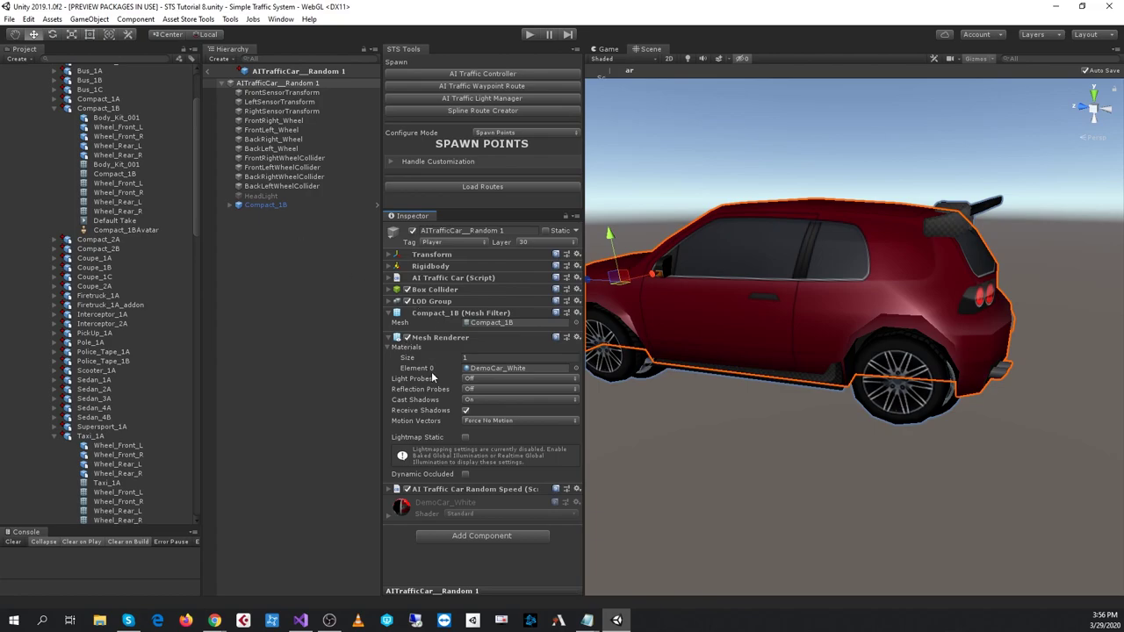
Assign the Cars material to the root's Mesh Renderer in place of DemoCar_White
{"action": "left_click", "coordinate": [266, 205]}
{"action": "left_click", "coordinate": [488, 332]}
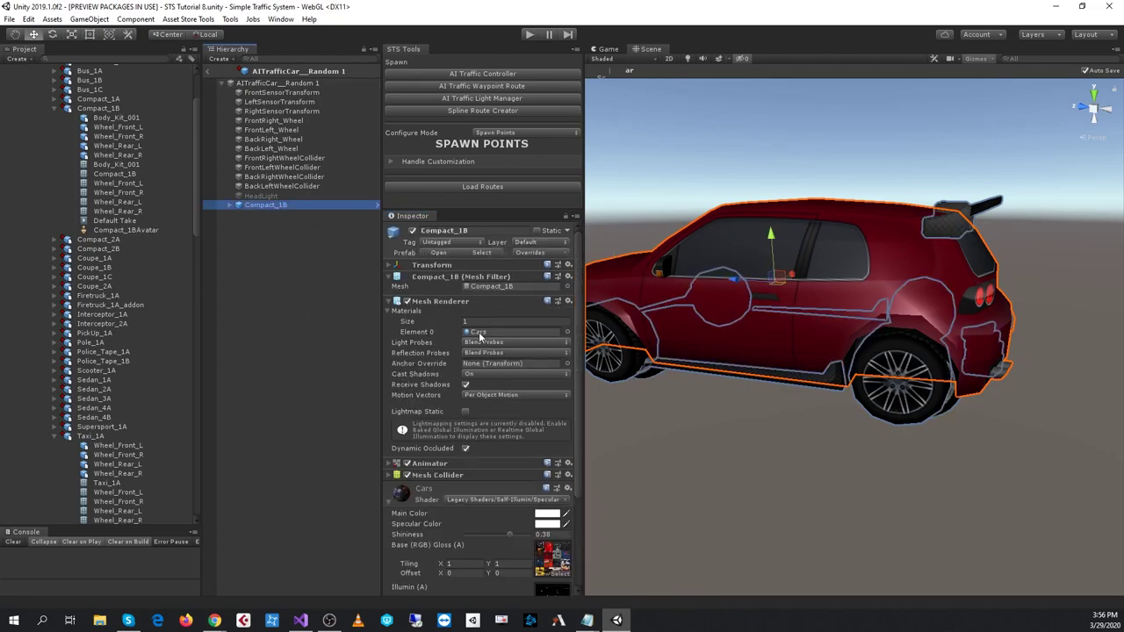
{"action": "left_click", "coordinate": [302, 83]}
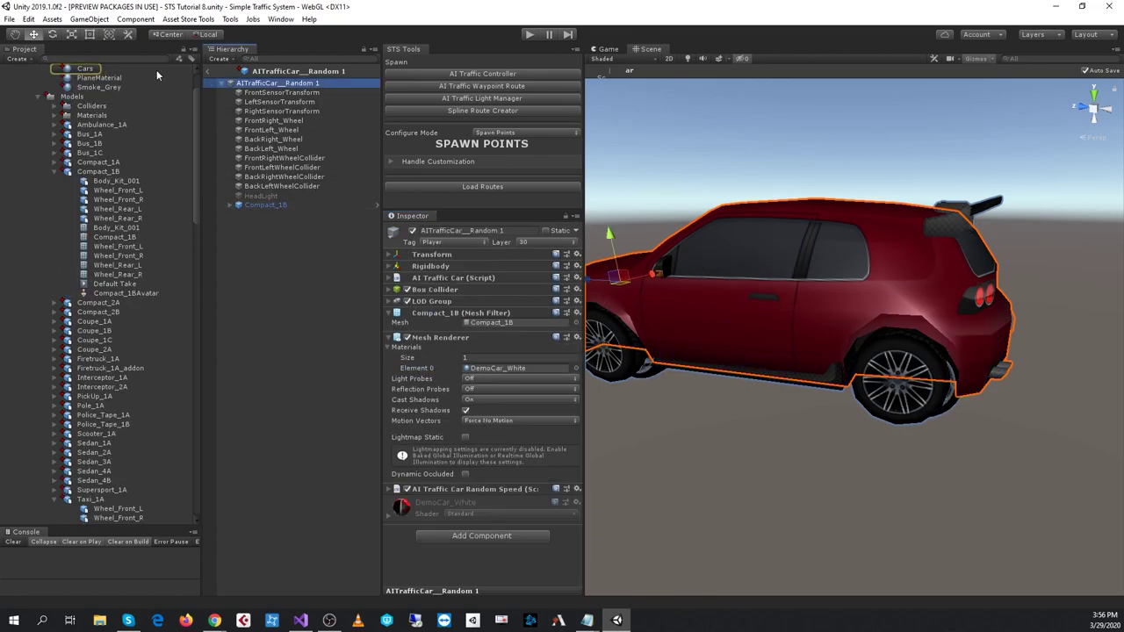
{"action": "left_click_drag", "start_coordinate": [91, 69], "coordinate": [491, 362]}
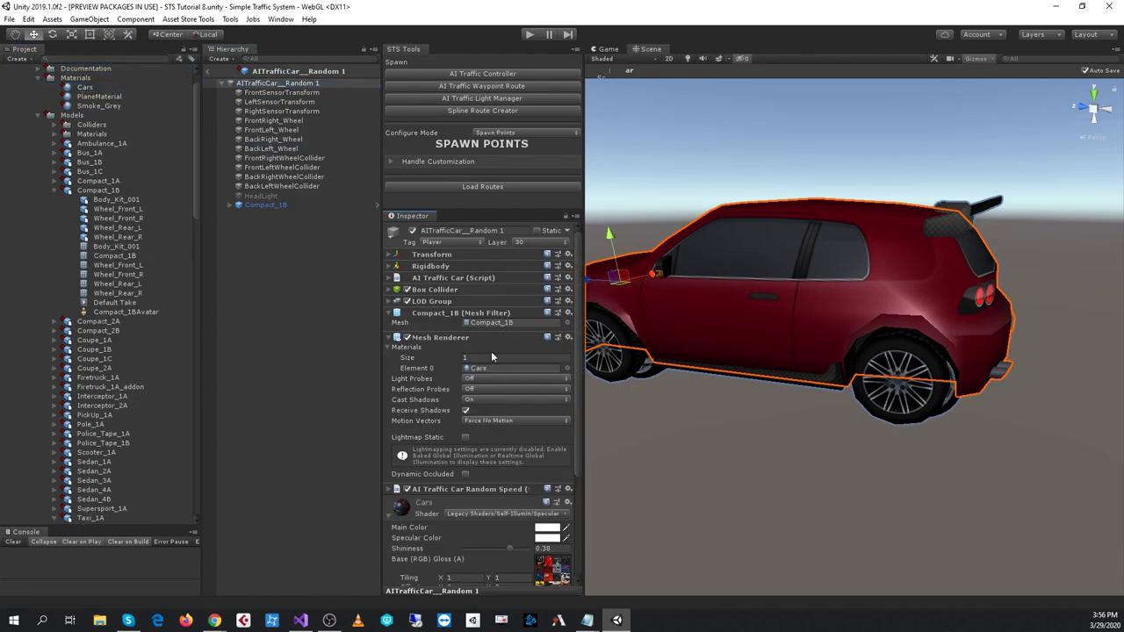
Temporarily hide Compact_1B and orbit the view to see what lies underneath
{"action": "left_click", "coordinate": [262, 205]}
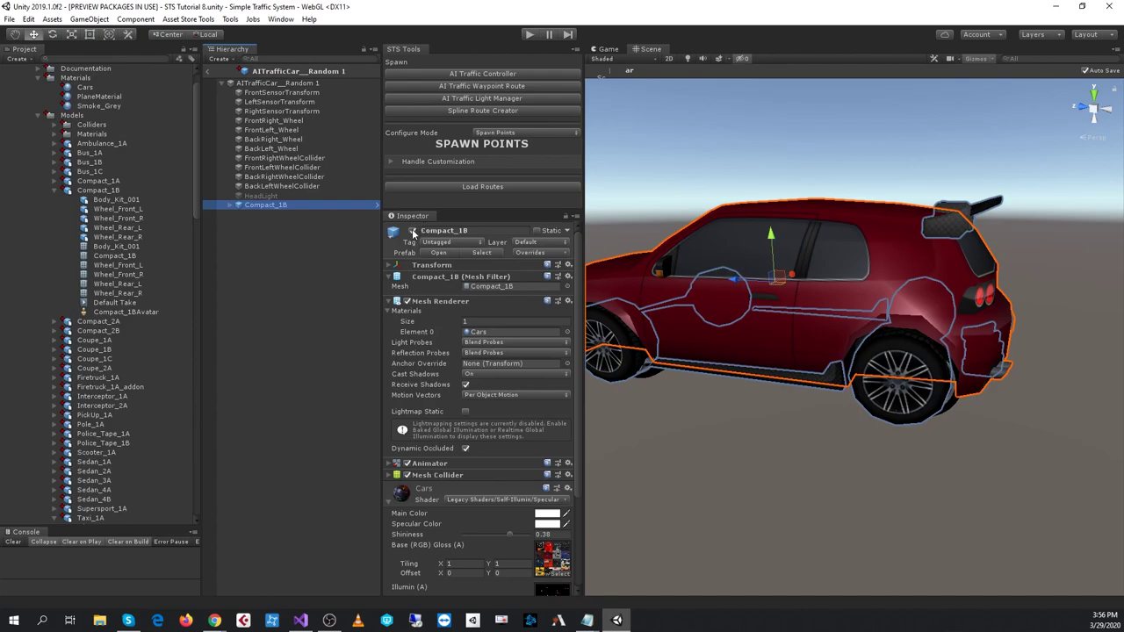
{"action": "left_click", "coordinate": [412, 230]}
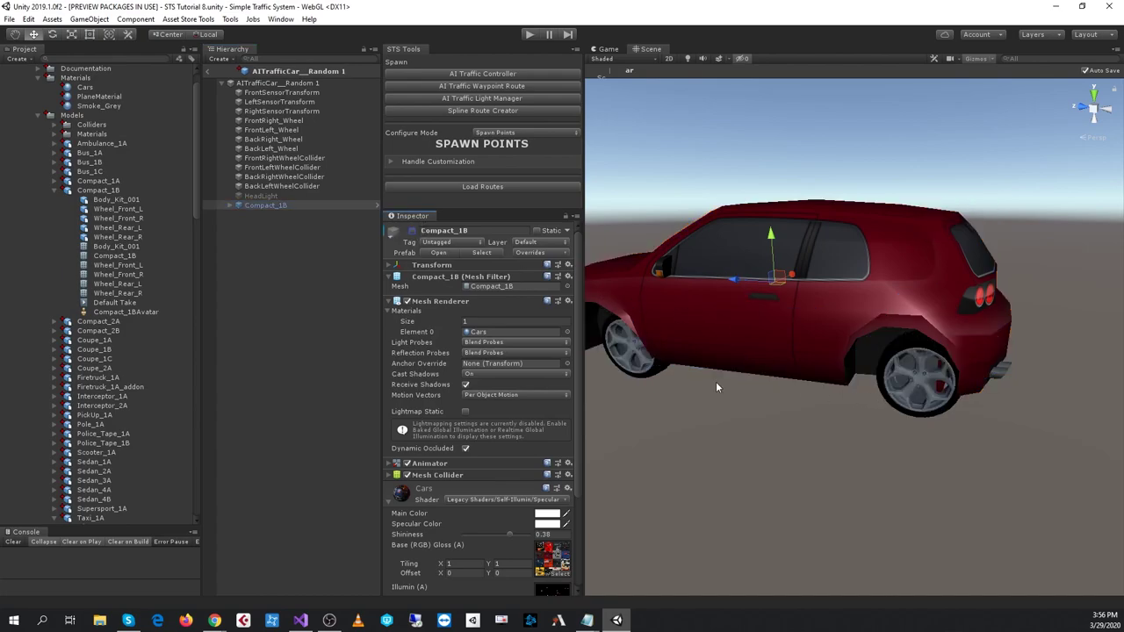
{"action": "left_click_drag", "start_coordinate": [715, 382], "coordinate": [603, 330], "text": "alt"}
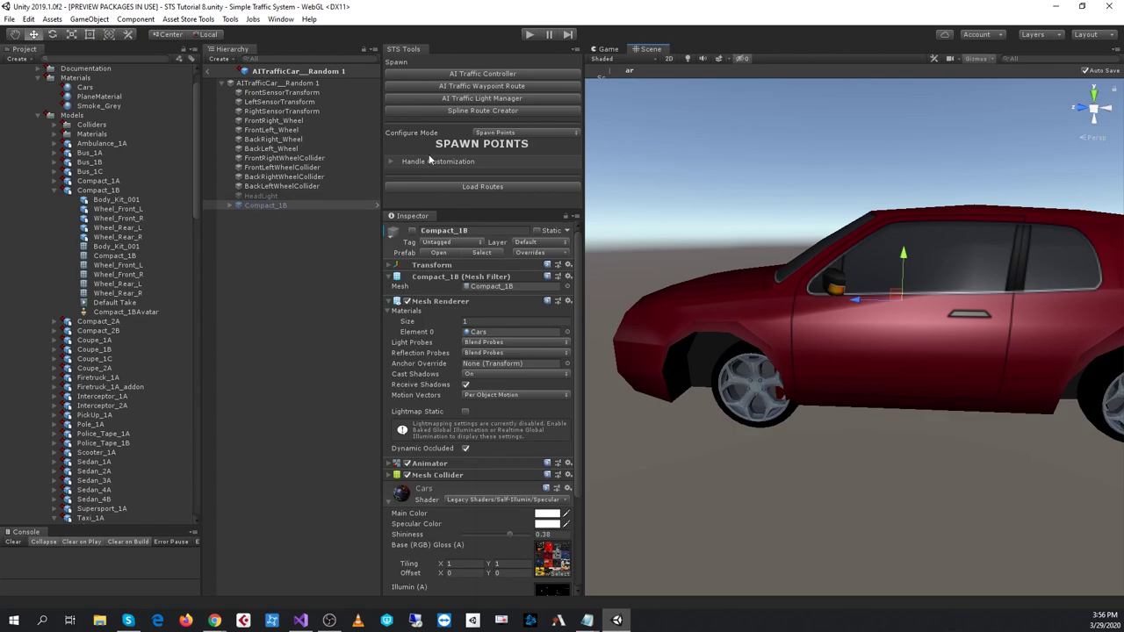
{"action": "left_click", "coordinate": [413, 230]}
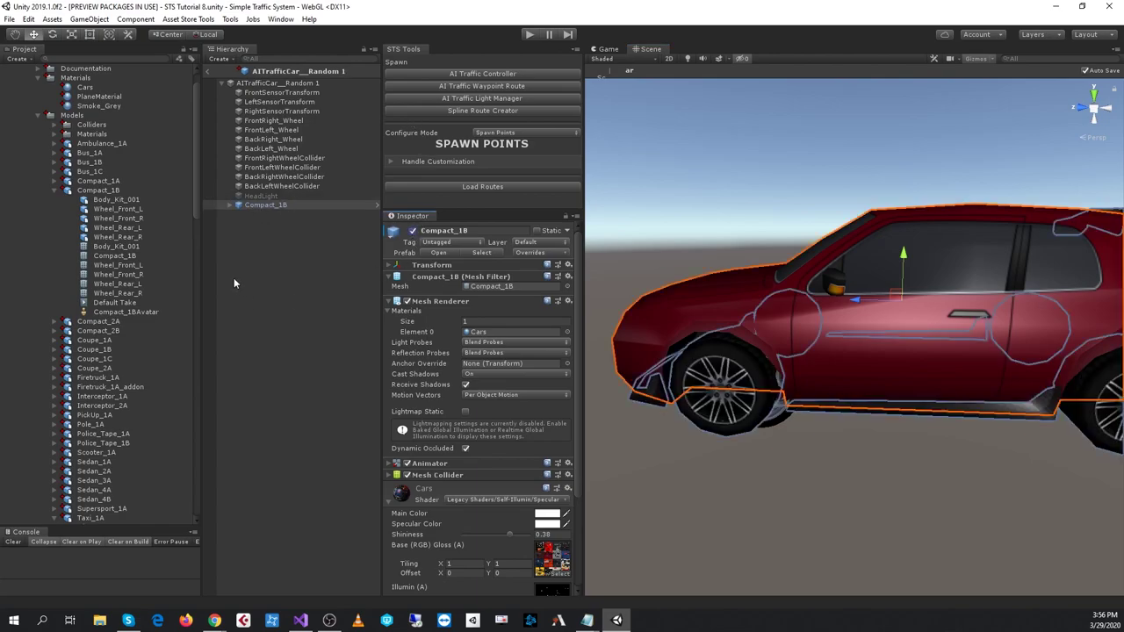
Expand Compact_1B and toggle Body_Kit_001 off and on to check what it covers
{"action": "left_click", "coordinate": [229, 205]}
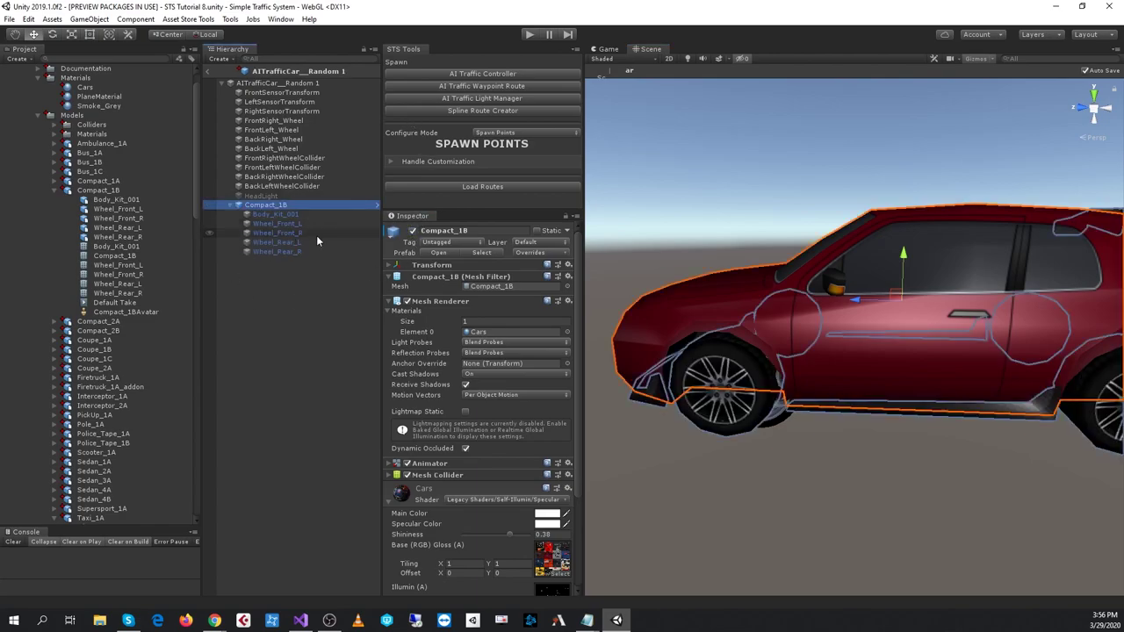
{"action": "left_click", "coordinate": [275, 214]}
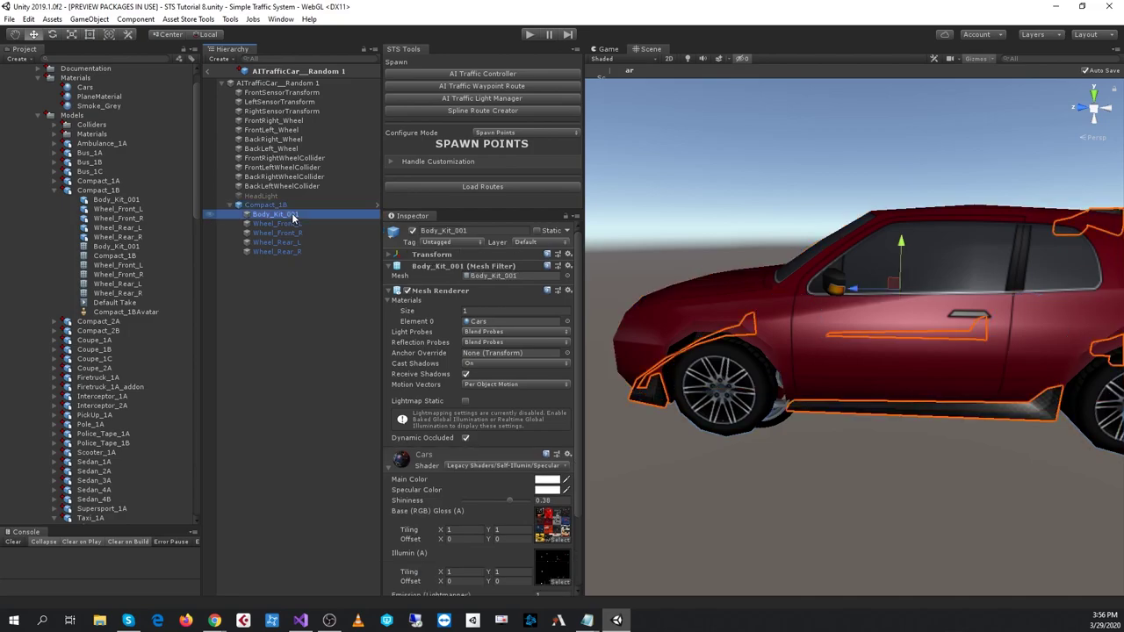
{"action": "left_click", "coordinate": [412, 231]}
{"action": "left_click", "coordinate": [412, 231]}
{"action": "left_click", "coordinate": [412, 231]}
{"action": "left_click", "coordinate": [411, 231]}
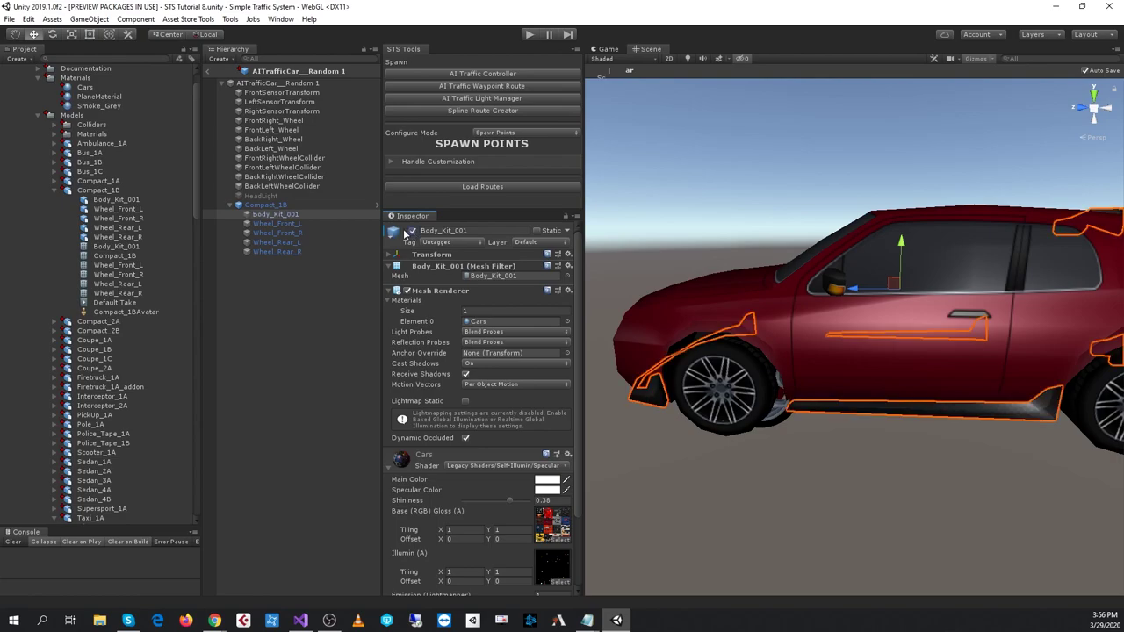
{"action": "left_click", "coordinate": [277, 206]}
Unpack Compact_1B completely and move Body_Kit_001 directly under AITrafficCar__Random 1
{"action": "right_click", "coordinate": [277, 205]}
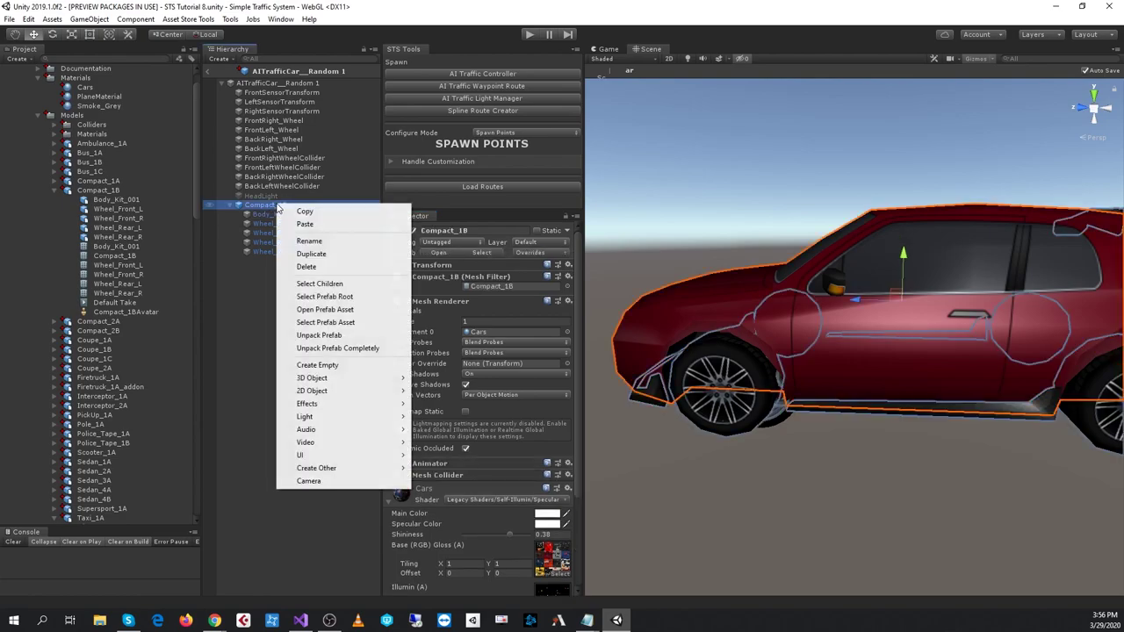
{"action": "left_click", "coordinate": [347, 349]}
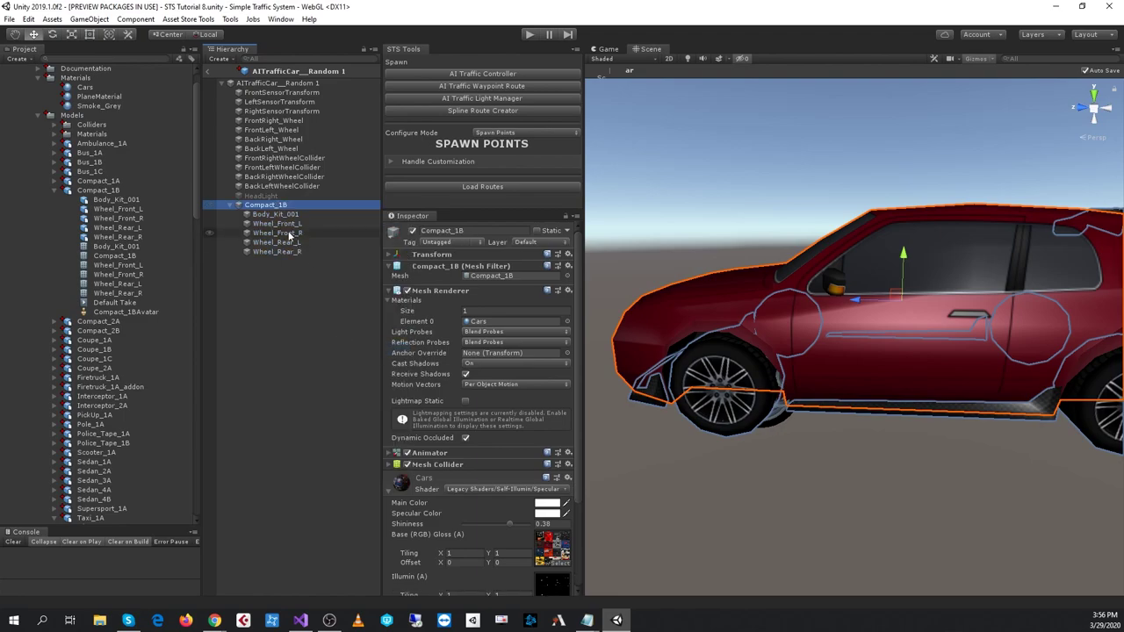
{"action": "left_click", "coordinate": [268, 215]}
{"action": "left_click_drag", "start_coordinate": [264, 217], "coordinate": [265, 200]}
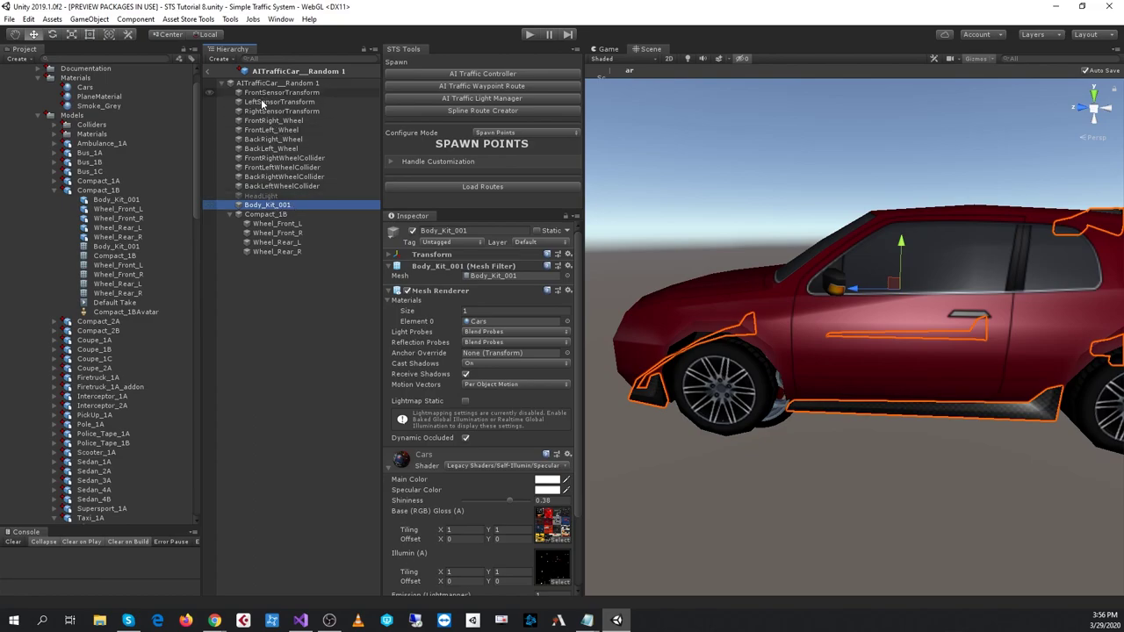
Locate Wheel_Front_L's mesh and Cars material in the Project window
{"action": "left_click", "coordinate": [274, 223]}
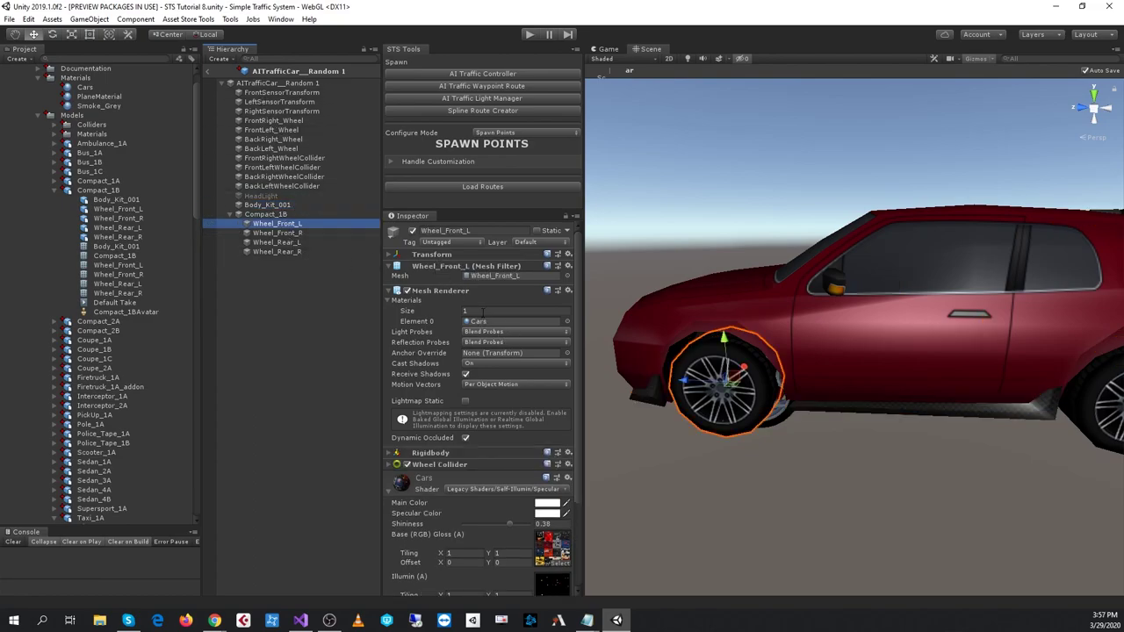
{"action": "left_click", "coordinate": [482, 274]}
{"action": "left_click", "coordinate": [479, 322]}
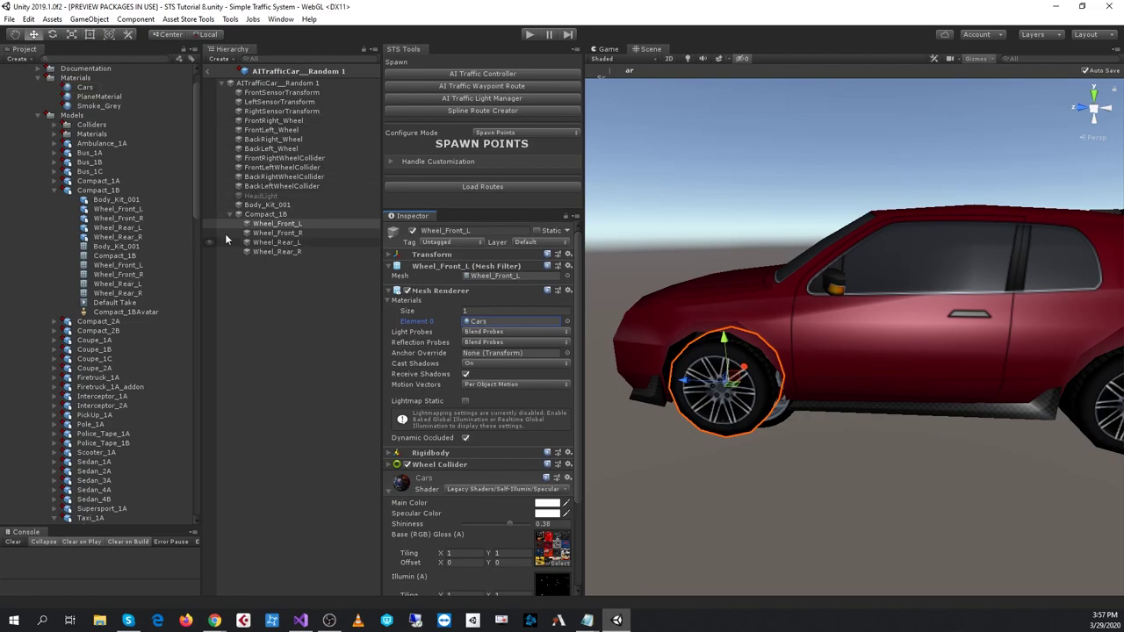
Disable Compact_1B and give FrontRight_Wheel and FrontLeft_Wheel the Wheel_Front_R and Wheel_Front_L meshes
{"action": "left_click", "coordinate": [267, 215]}
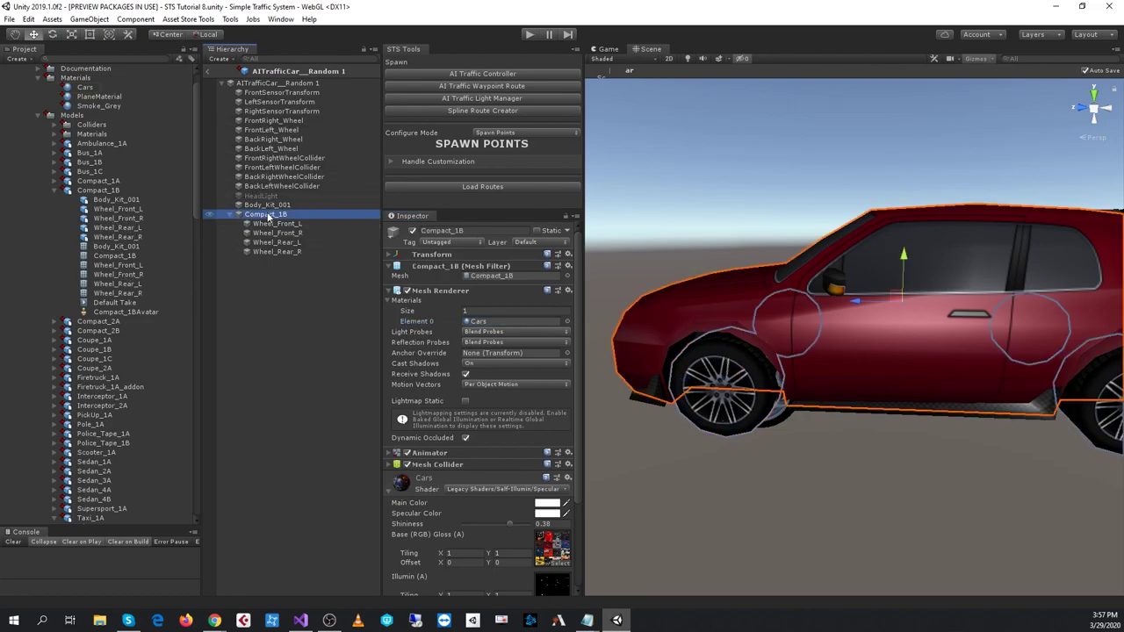
{"action": "left_click", "coordinate": [412, 231]}
{"action": "left_click", "coordinate": [274, 120]}
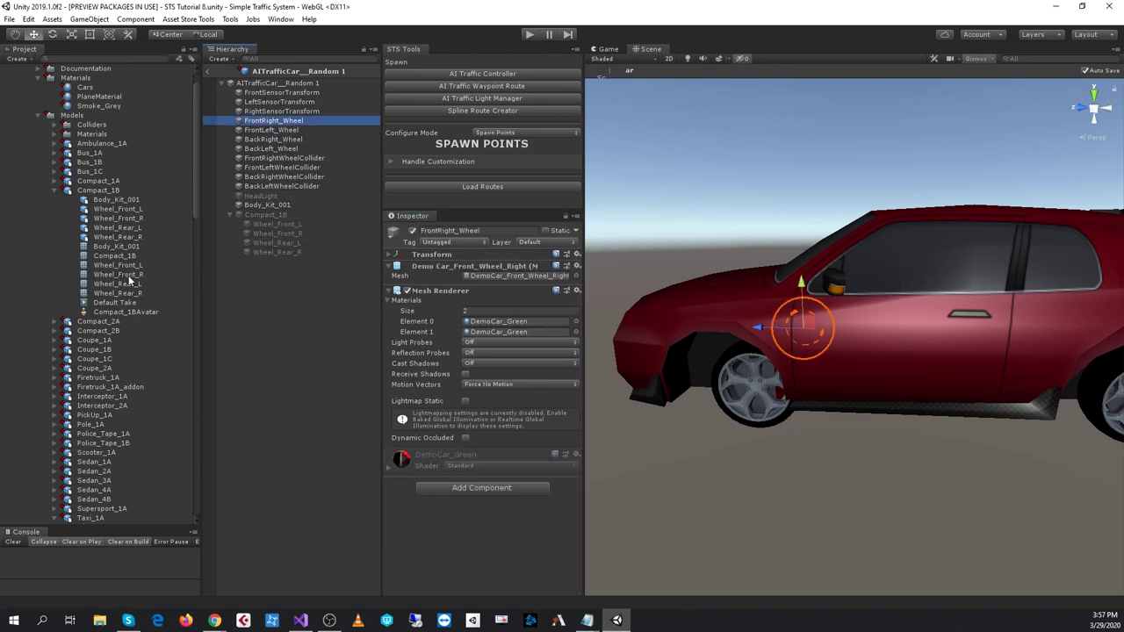
{"action": "left_click_drag", "start_coordinate": [128, 274], "coordinate": [475, 279]}
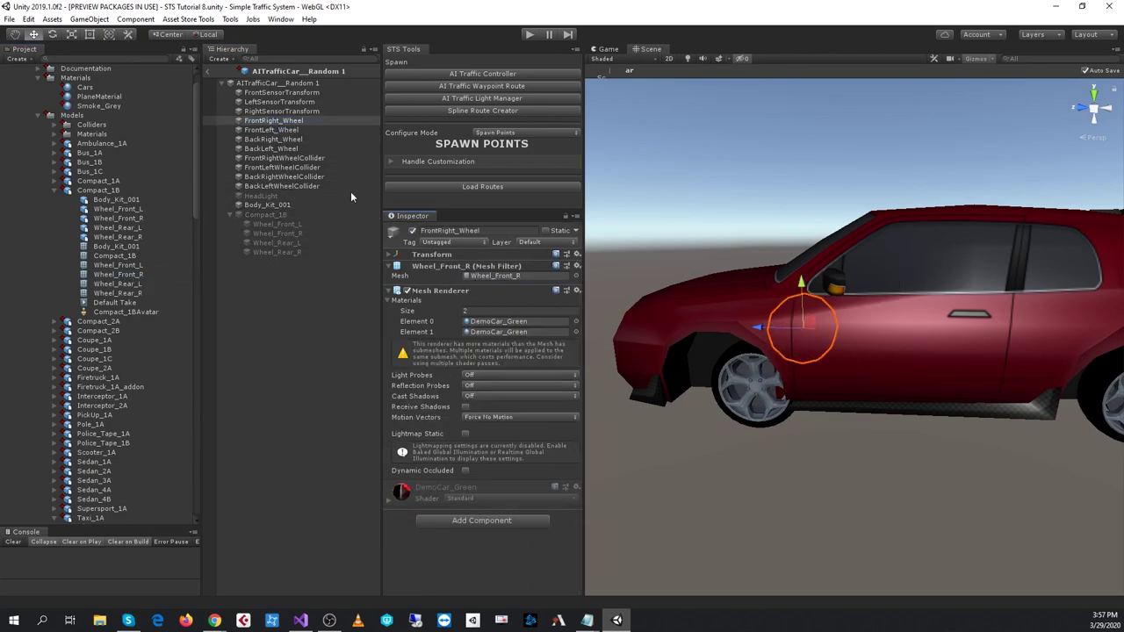
{"action": "left_click", "coordinate": [279, 130]}
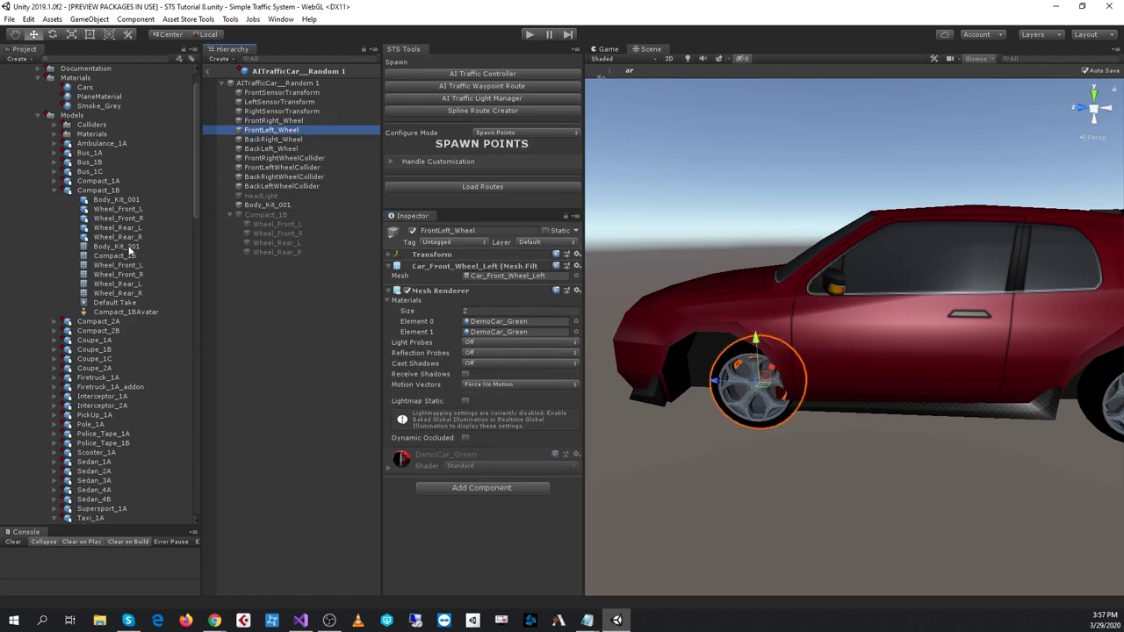
{"action": "left_click_drag", "start_coordinate": [126, 268], "coordinate": [513, 279]}
Give BackRight_Wheel and BackLeft_Wheel the Wheel_Rear_R and Wheel_Rear_L meshes
{"action": "left_click", "coordinate": [291, 140]}
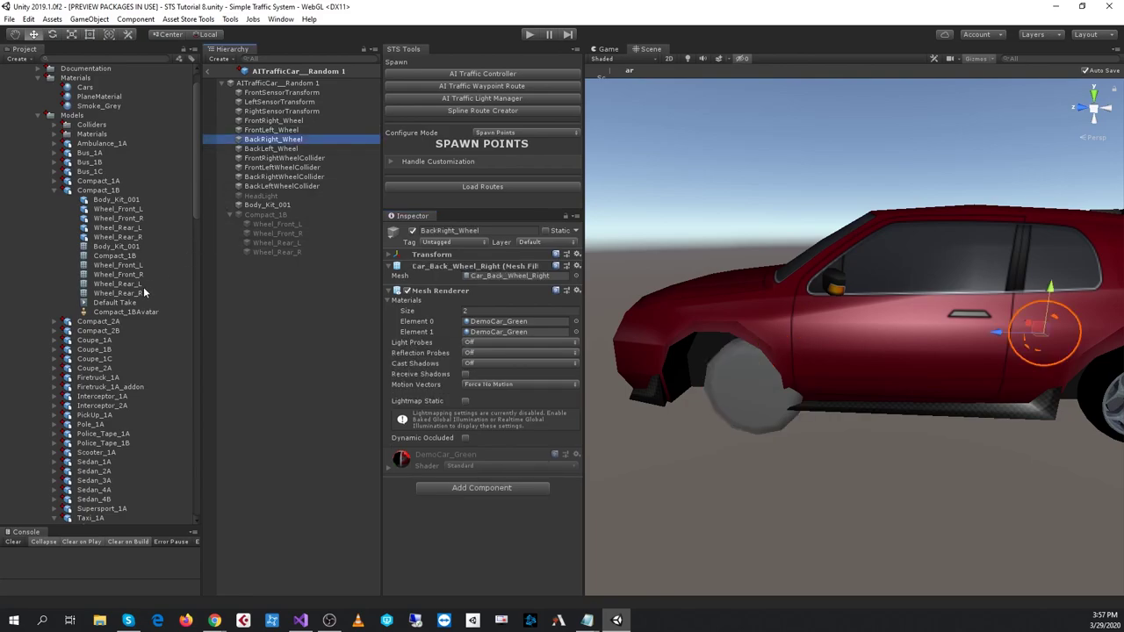
{"action": "left_click_drag", "start_coordinate": [120, 295], "coordinate": [527, 277]}
{"action": "left_click", "coordinate": [309, 149]}
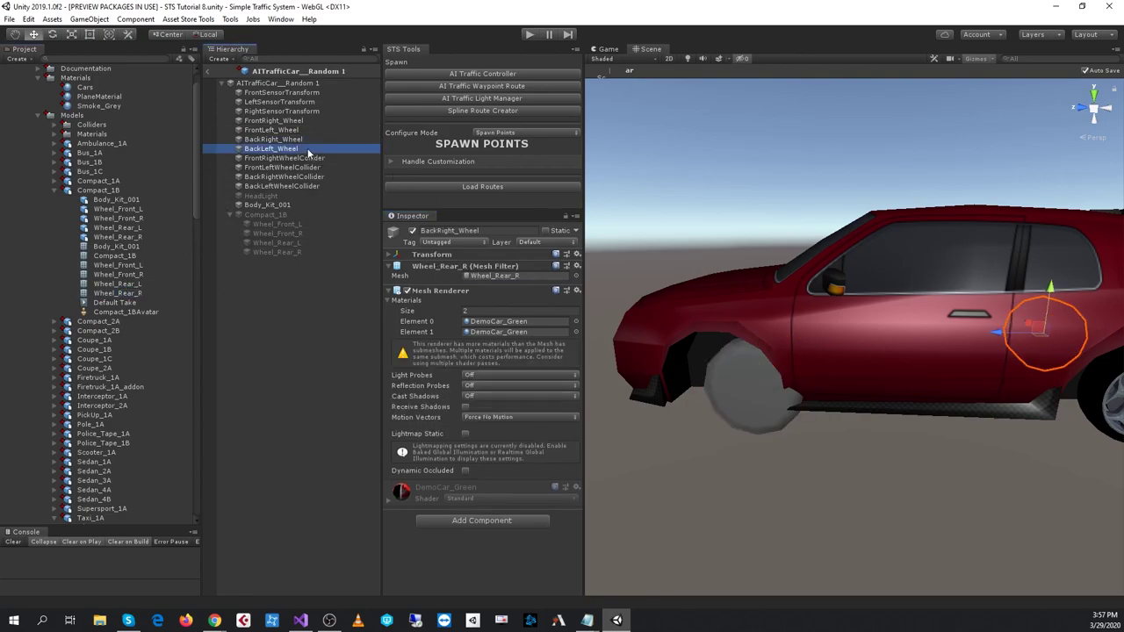
{"action": "left_click_drag", "start_coordinate": [130, 282], "coordinate": [508, 275]}
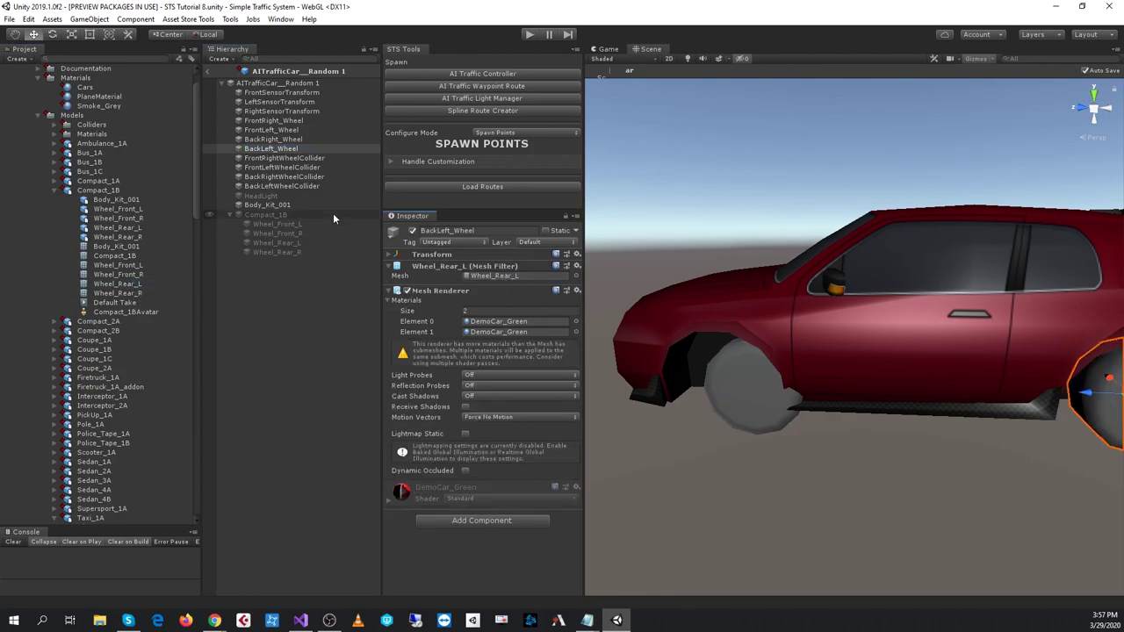
Replace the four wheels' two DemoCar_Green slots with a single Cars material, then show their Transform
{"action": "left_click", "coordinate": [298, 121], "text": "shift"}
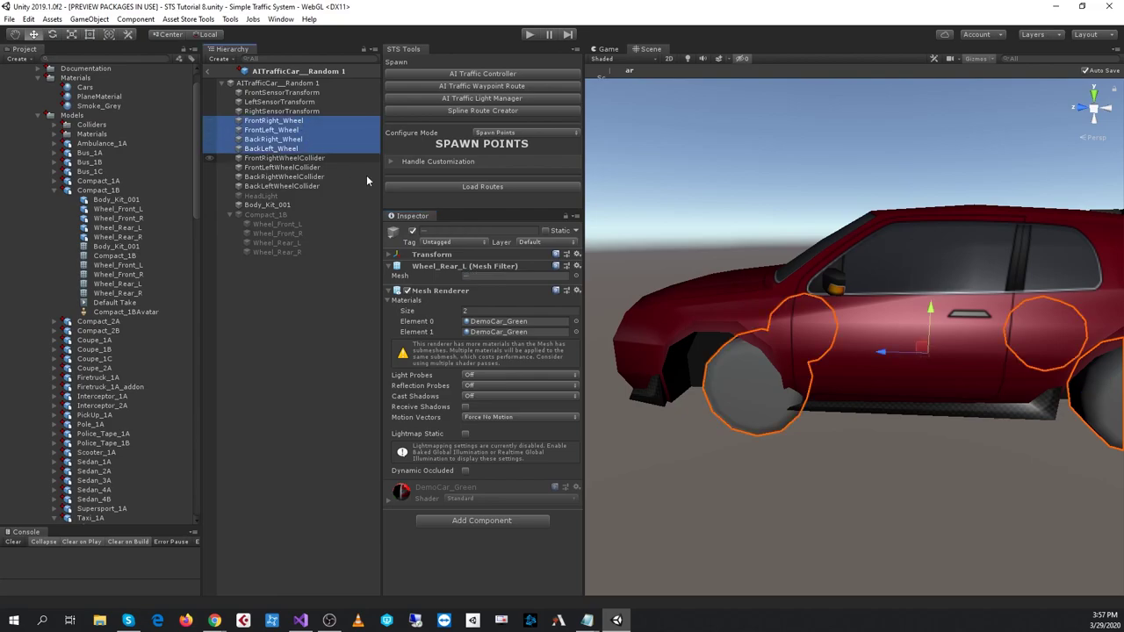
{"action": "left_click", "coordinate": [486, 310]}
{"action": "key", "text": "Return"}
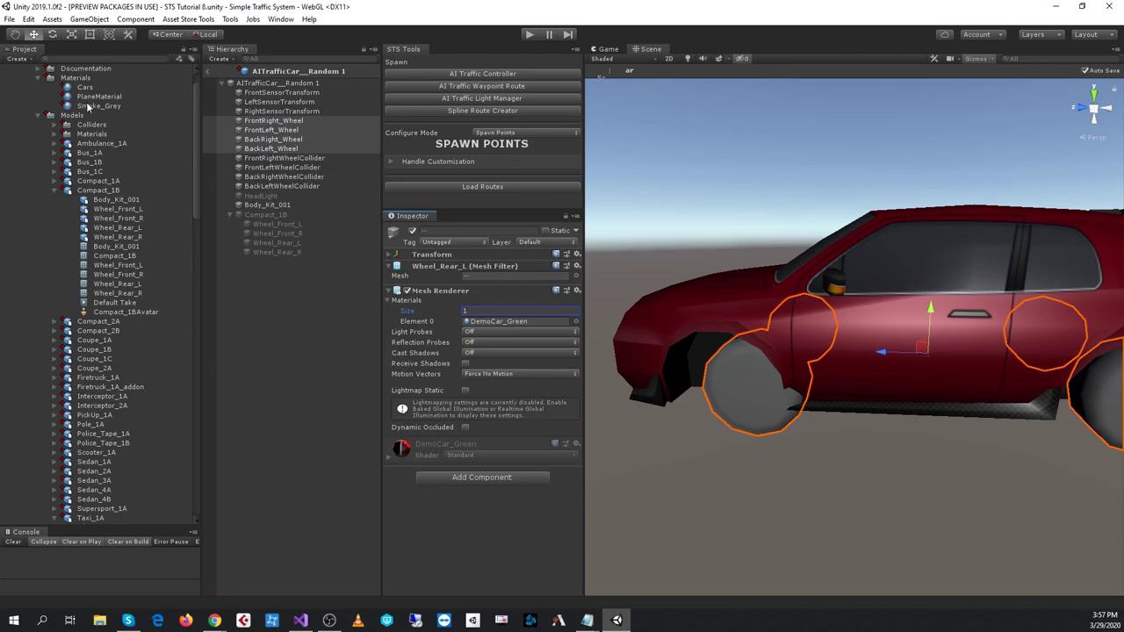
{"action": "left_click_drag", "start_coordinate": [80, 89], "coordinate": [550, 322]}
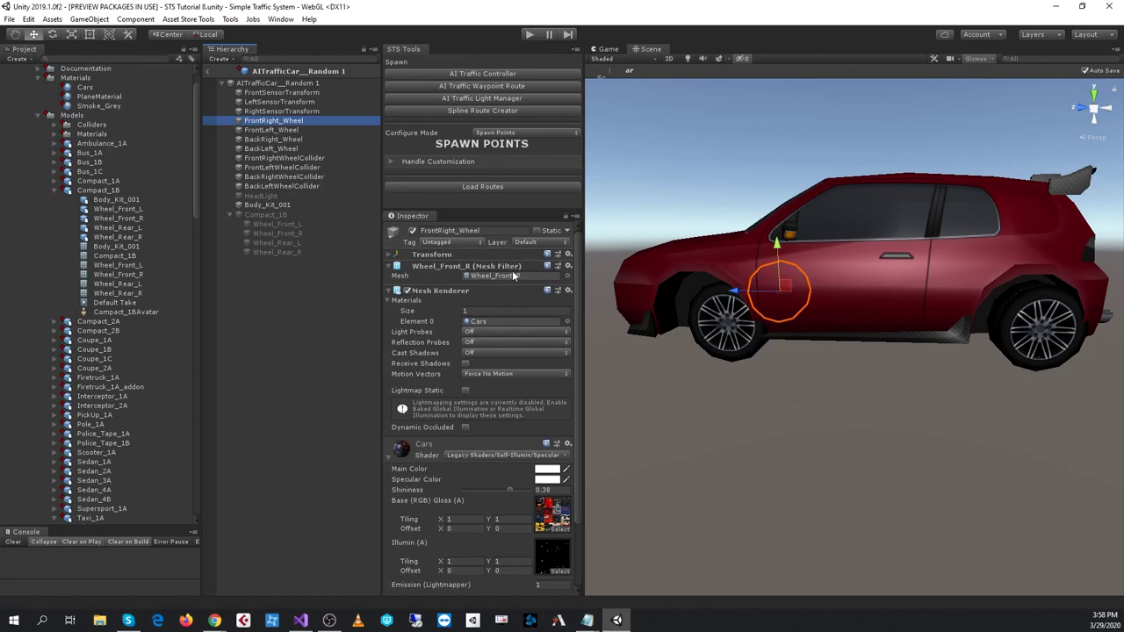
{"action": "left_click", "coordinate": [439, 266]}
{"action": "left_click", "coordinate": [440, 278]}
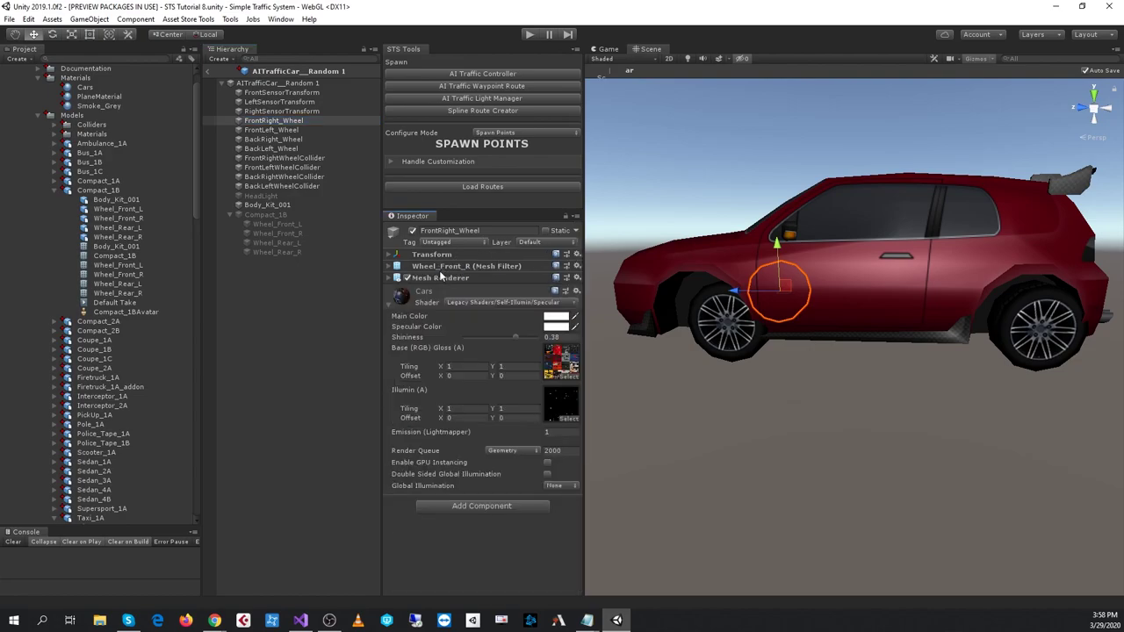
{"action": "left_click", "coordinate": [446, 255]}
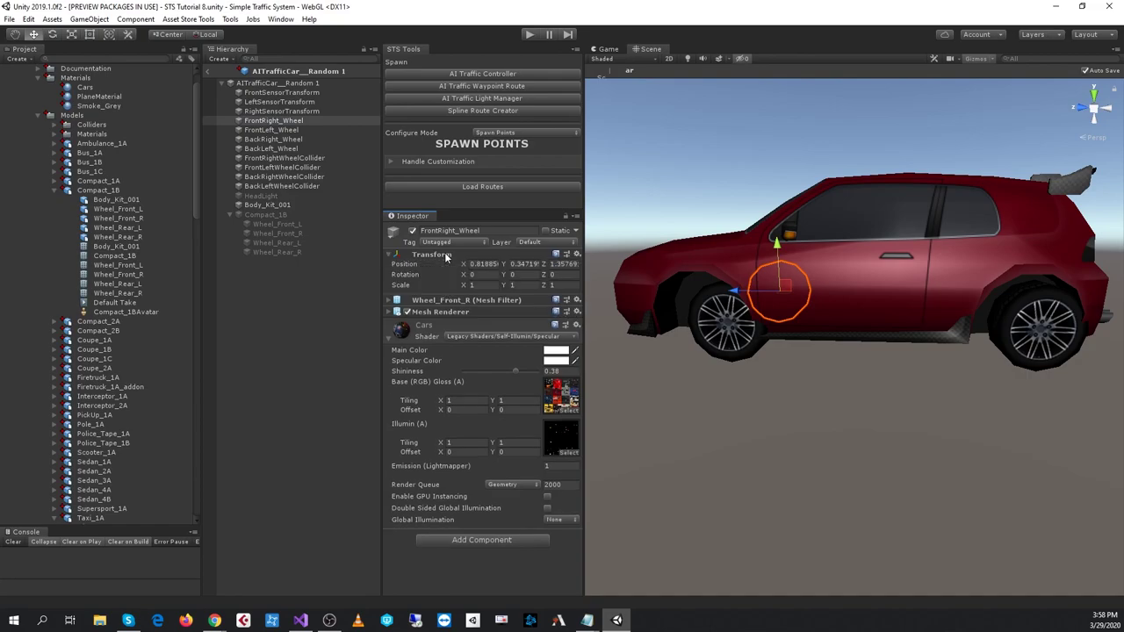
Copy Compact_1B's Wheel_Front_R and Wheel_Front_L transforms onto FrontRight_Wheel and FrontLeft_Wheel
{"action": "left_click", "coordinate": [298, 234]}
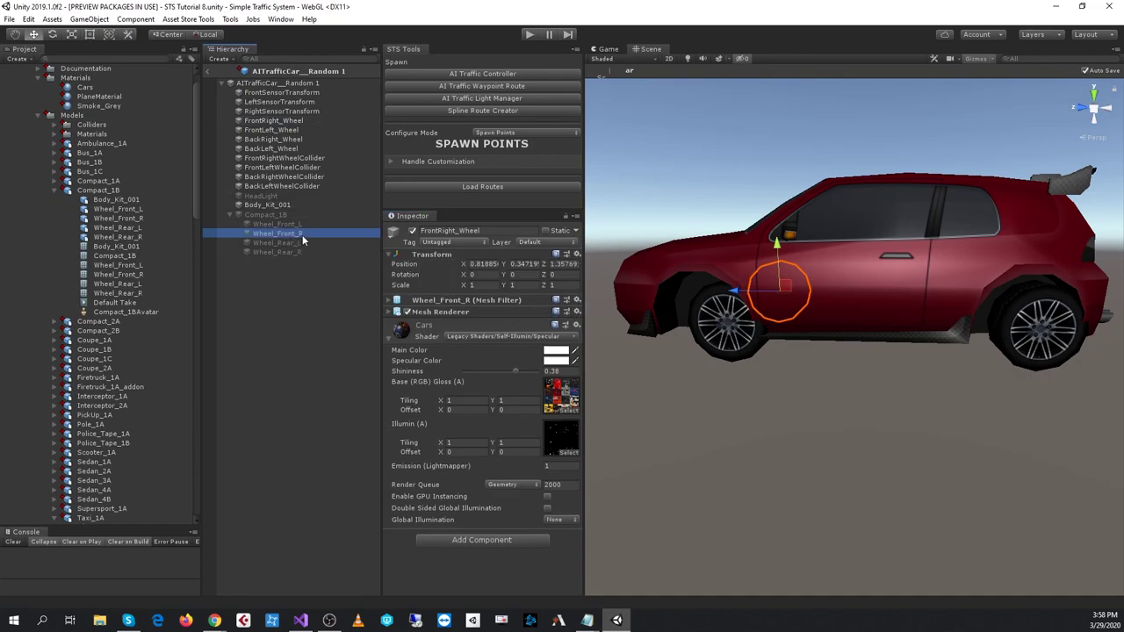
{"action": "left_click", "coordinate": [577, 256]}
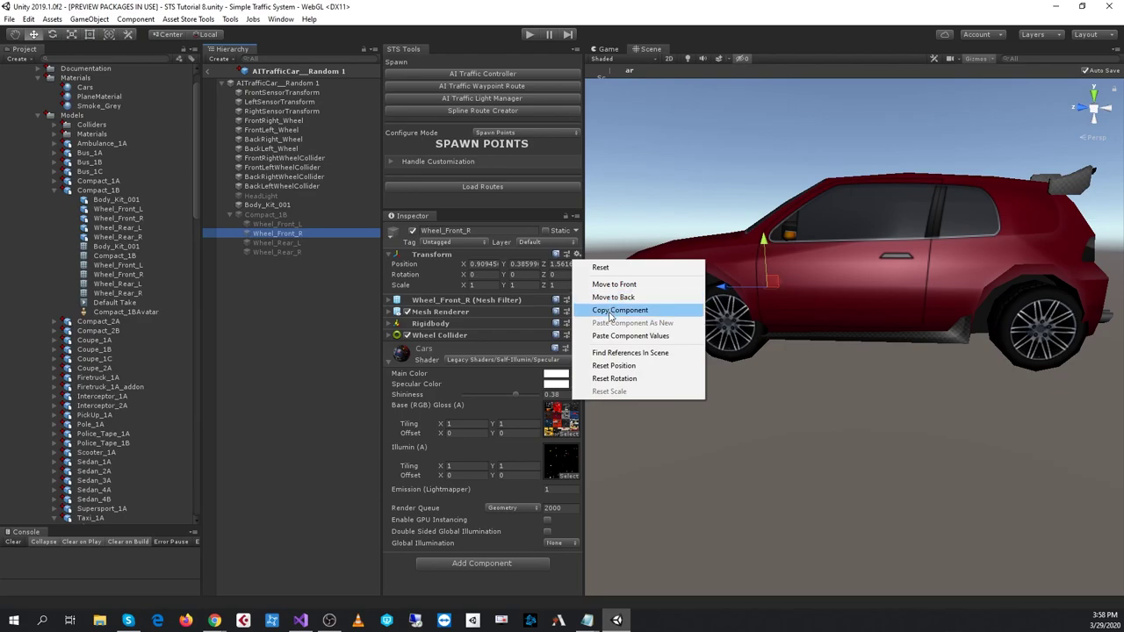
{"action": "left_click", "coordinate": [613, 312]}
{"action": "left_click", "coordinate": [274, 120]}
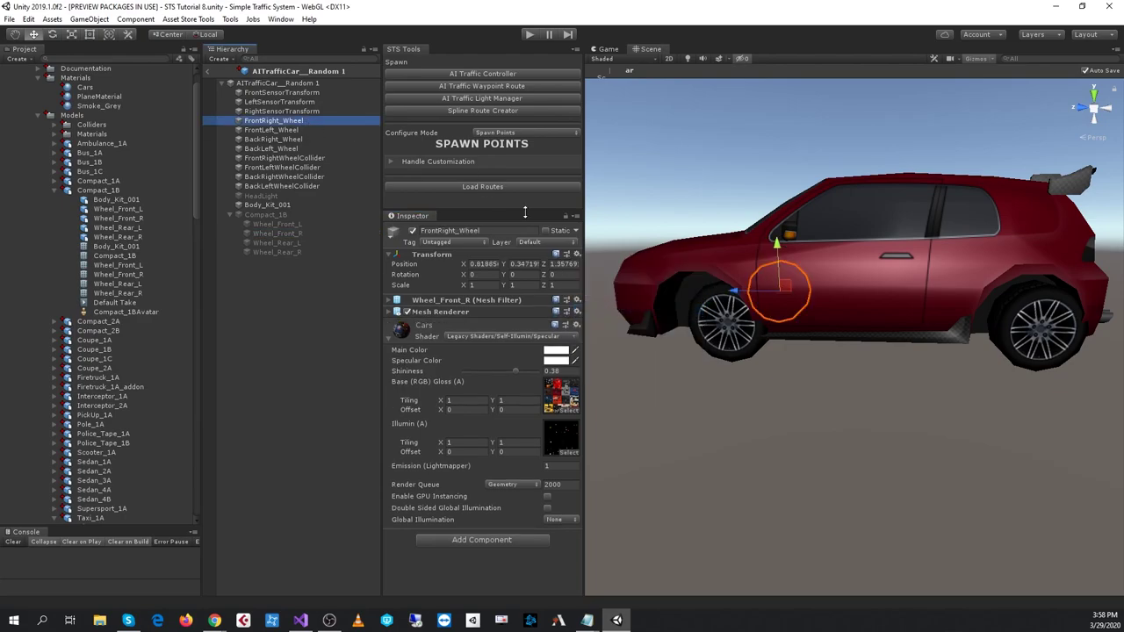
{"action": "left_click", "coordinate": [574, 253]}
{"action": "left_click", "coordinate": [626, 340]}
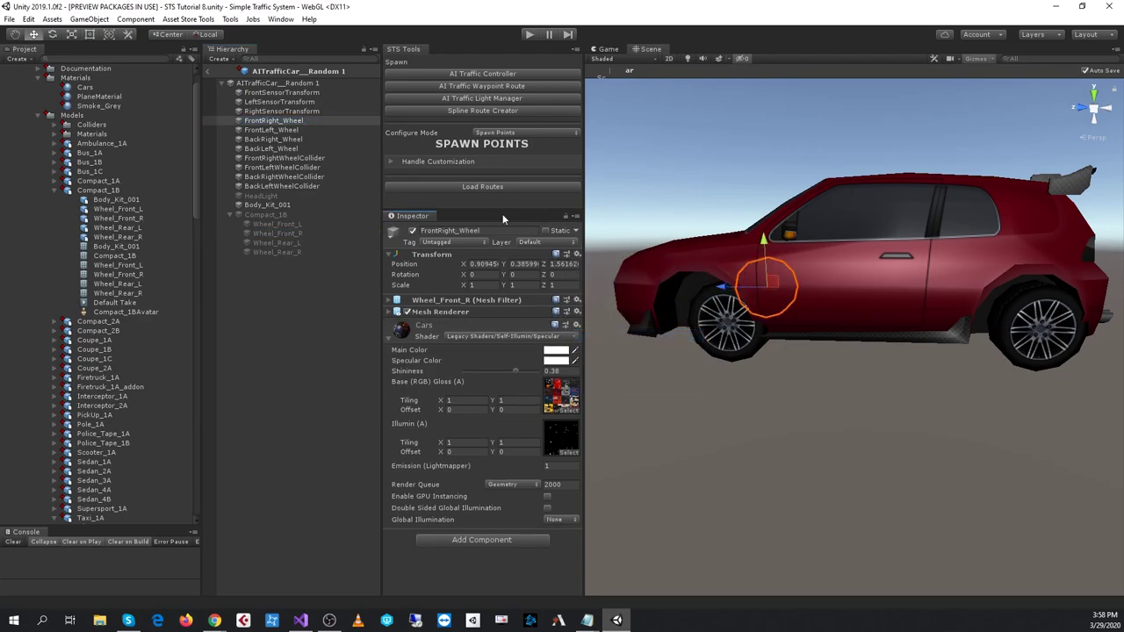
{"action": "left_click", "coordinate": [300, 231]}
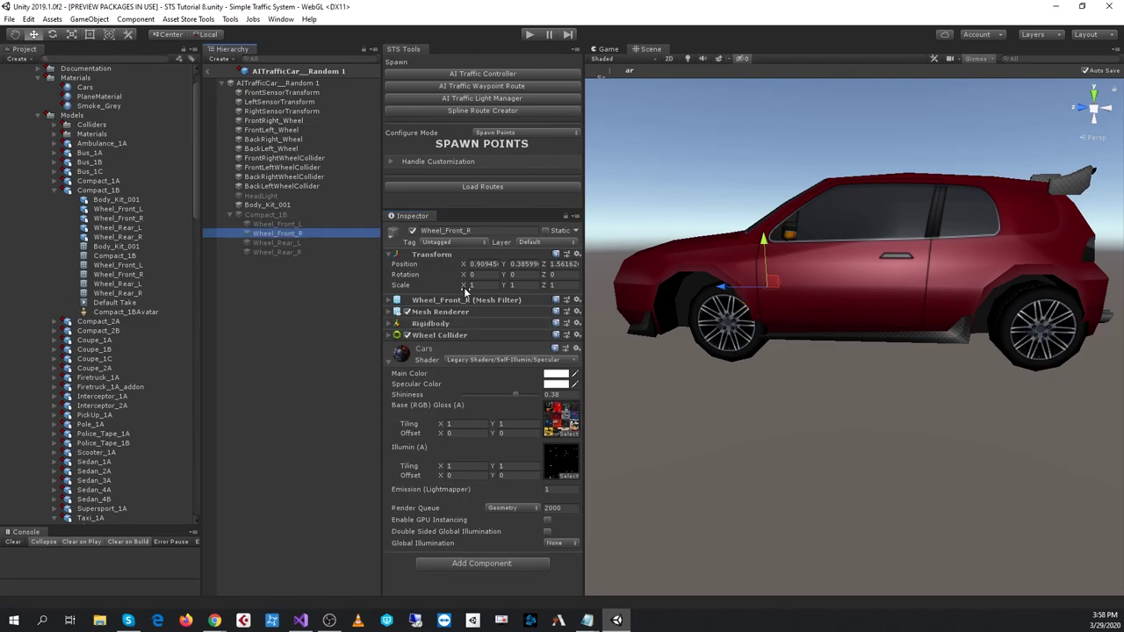
{"action": "key", "text": "Up"}
{"action": "left_click", "coordinate": [577, 255]}
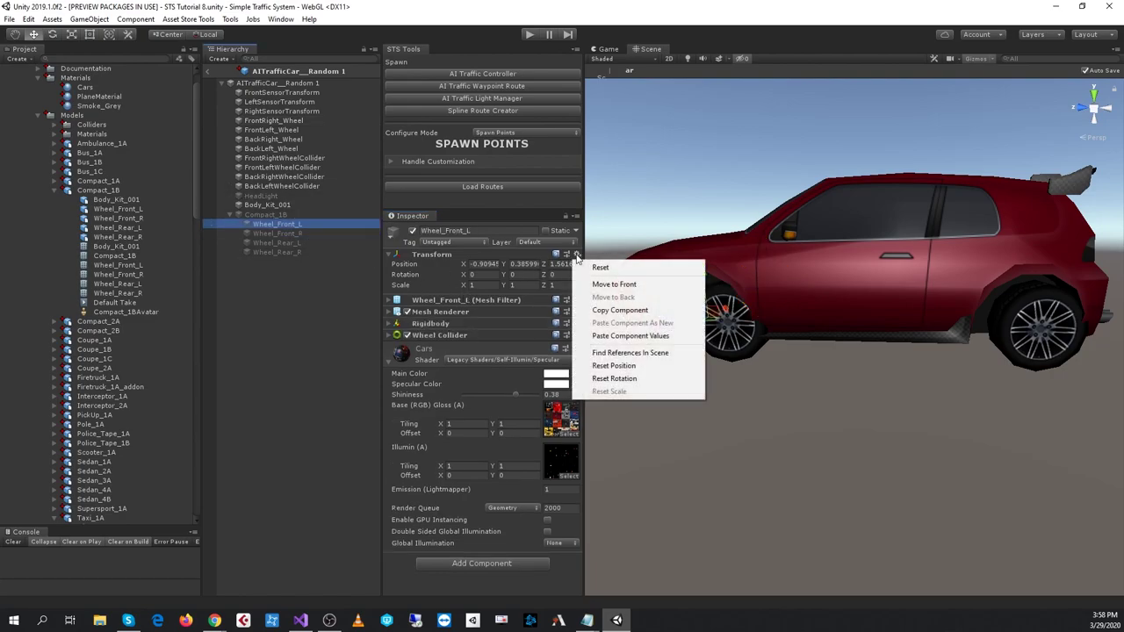
{"action": "left_click", "coordinate": [675, 308]}
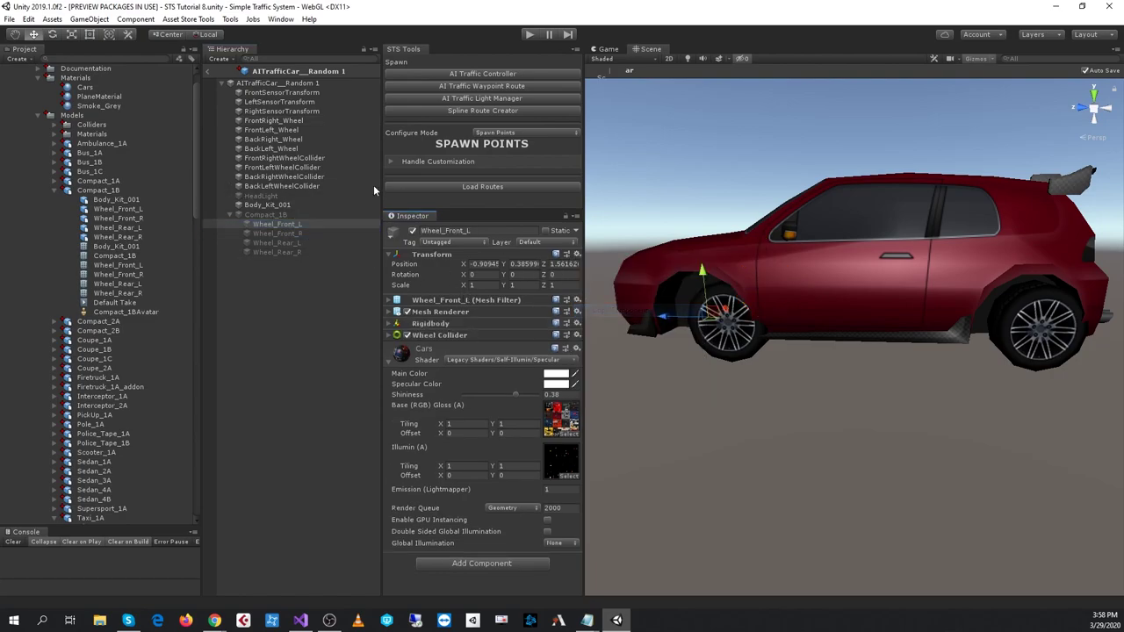
{"action": "left_click", "coordinate": [272, 130]}
{"action": "left_click", "coordinate": [576, 253]}
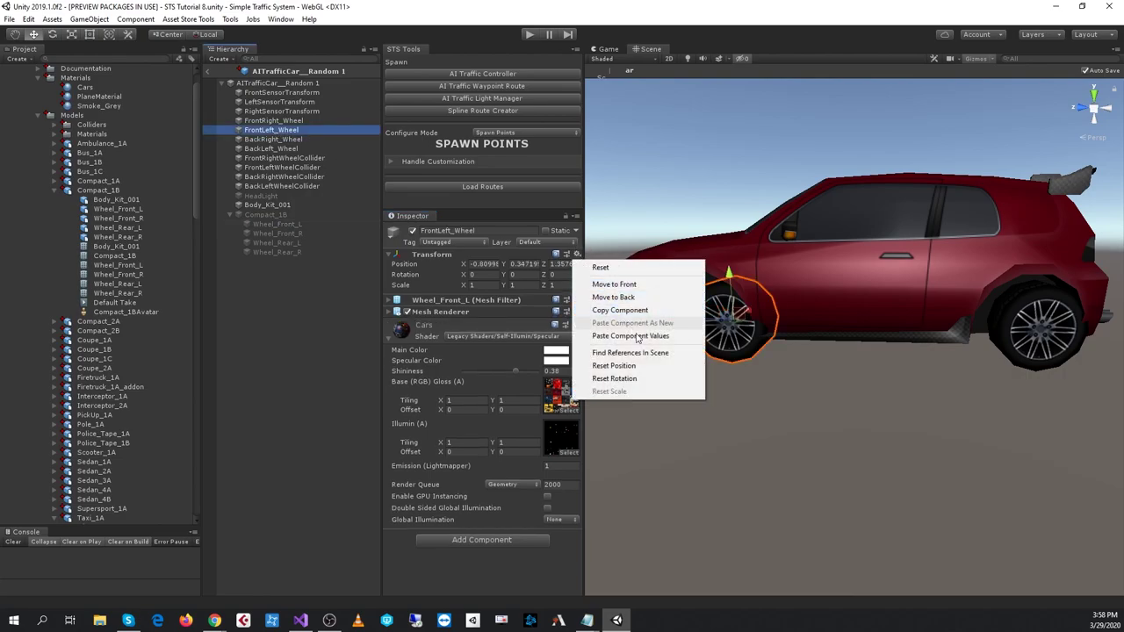
{"action": "left_click", "coordinate": [668, 338]}
Copy Compact_1B's Wheel_Rear_L and Wheel_Rear_R transforms onto BackLeft_Wheel and BackRight_Wheel
{"action": "left_click", "coordinate": [300, 242]}
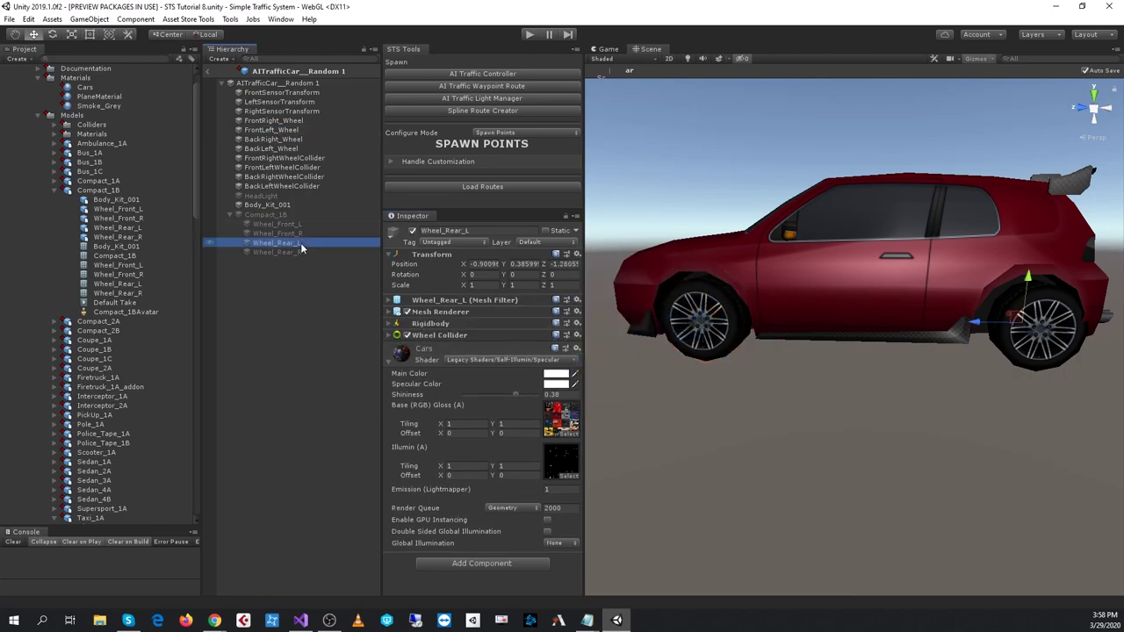
{"action": "left_click", "coordinate": [577, 255]}
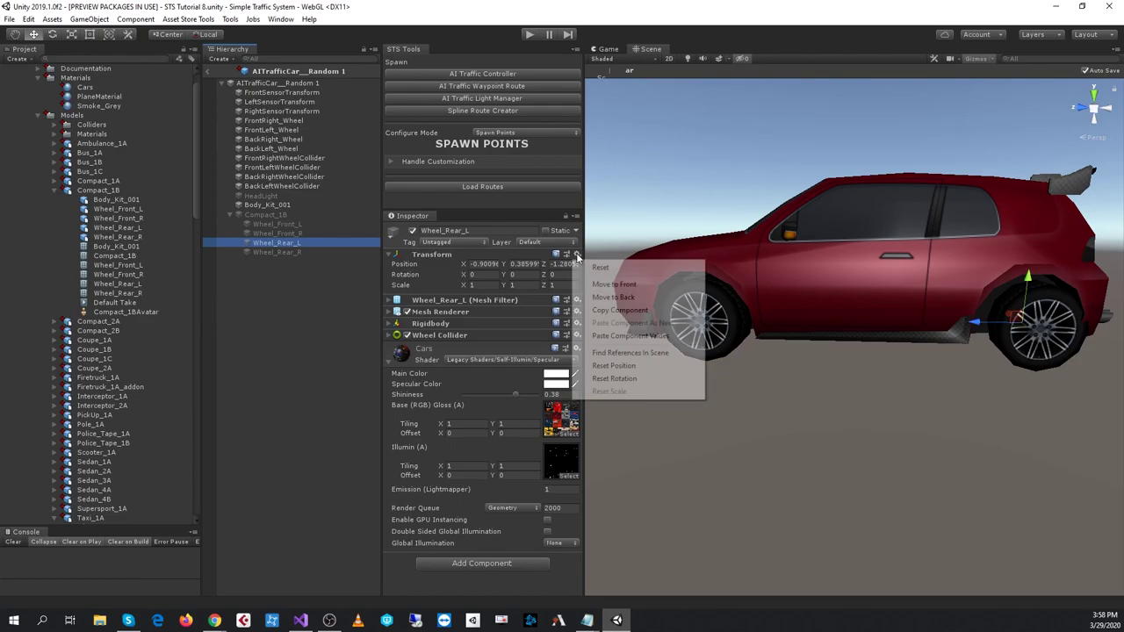
{"action": "left_click", "coordinate": [602, 311]}
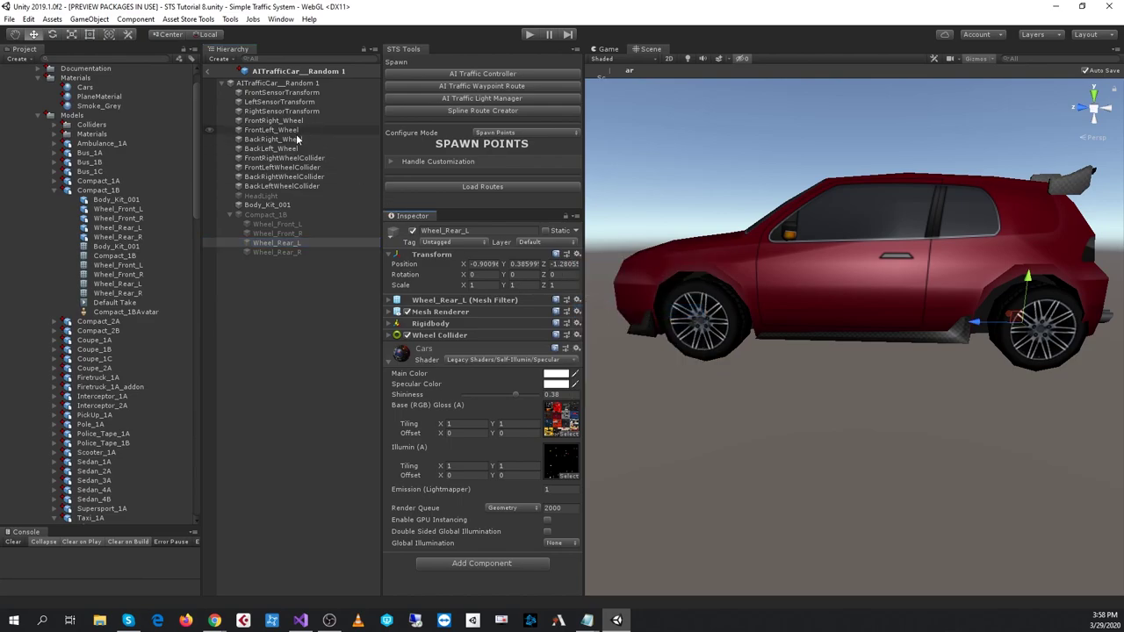
{"action": "left_click", "coordinate": [286, 149]}
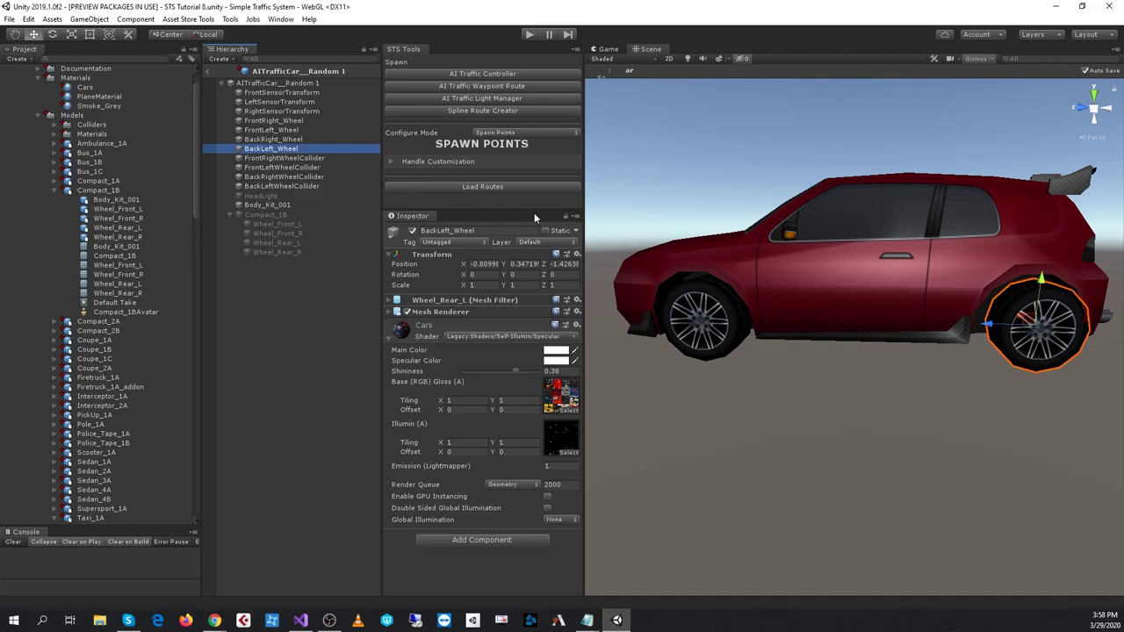
{"action": "left_click", "coordinate": [577, 254]}
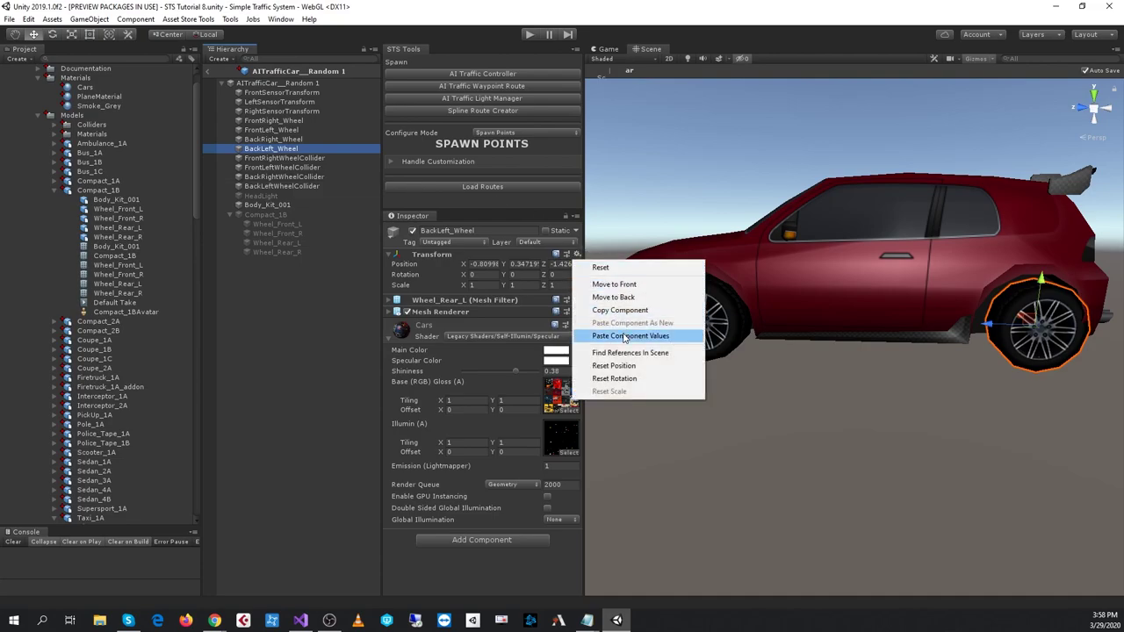
{"action": "left_click", "coordinate": [615, 336]}
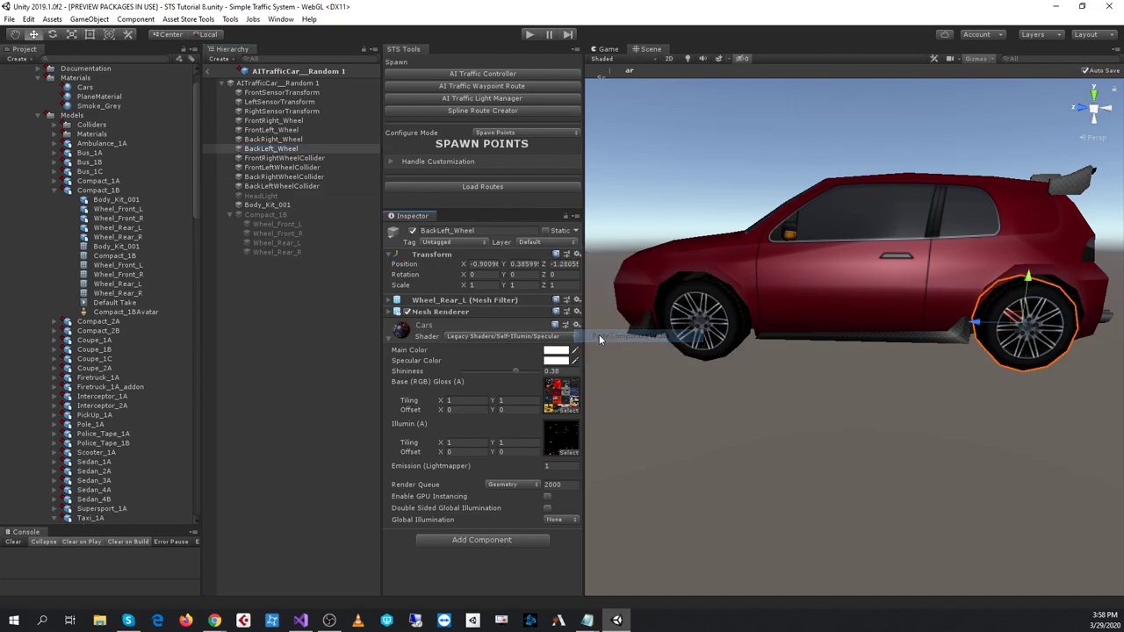
{"action": "left_click", "coordinate": [278, 252]}
{"action": "left_click", "coordinate": [577, 254]}
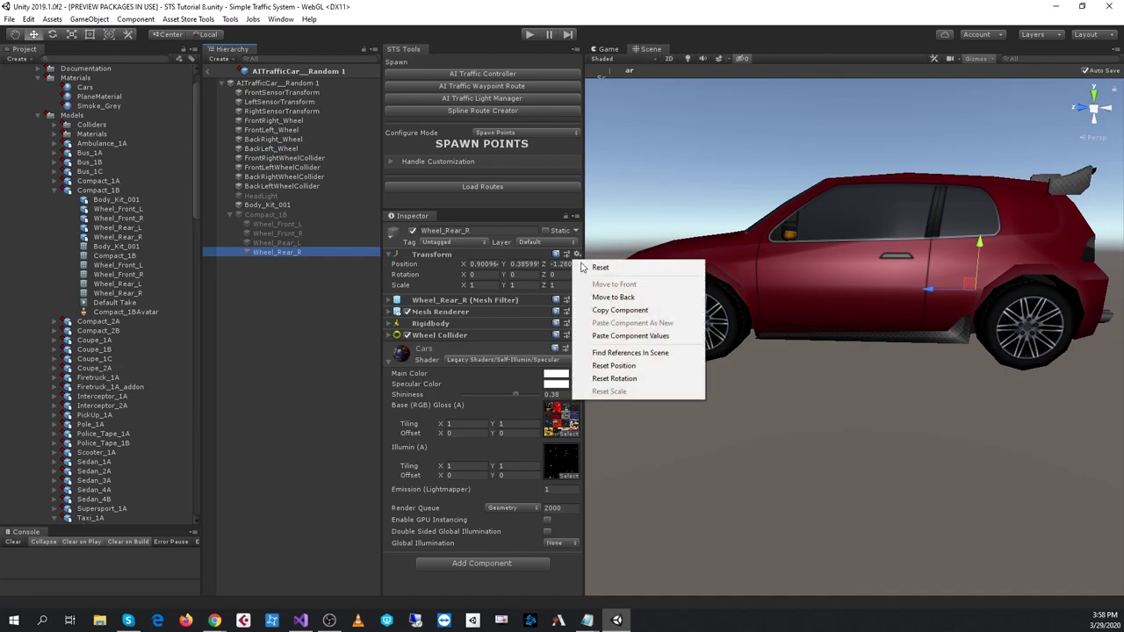
{"action": "left_click", "coordinate": [618, 312]}
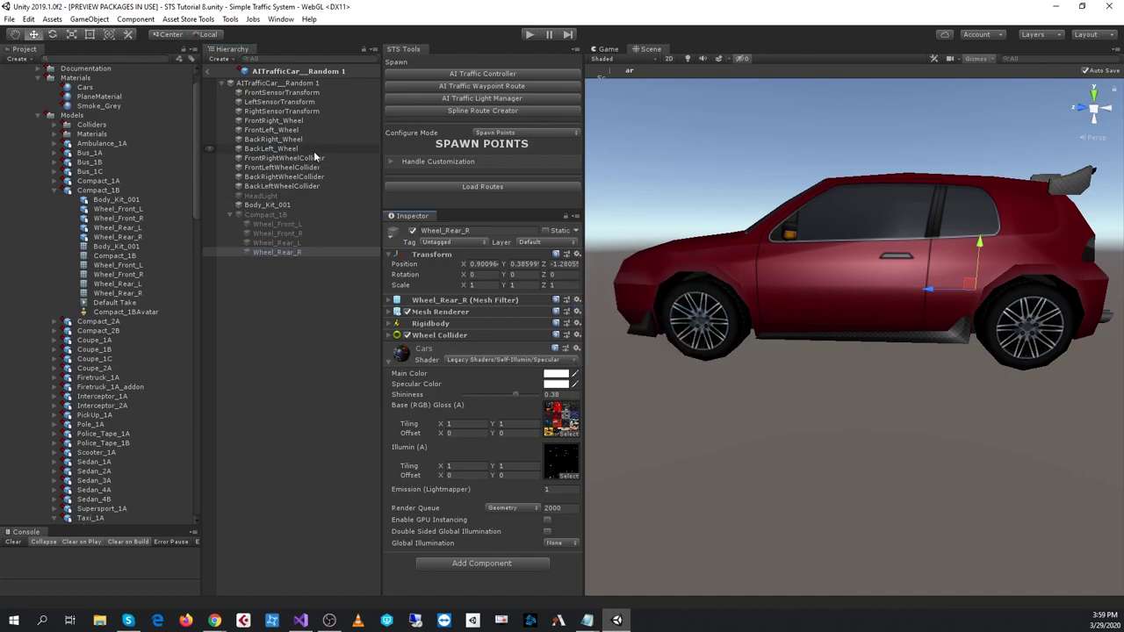
{"action": "left_click", "coordinate": [290, 139]}
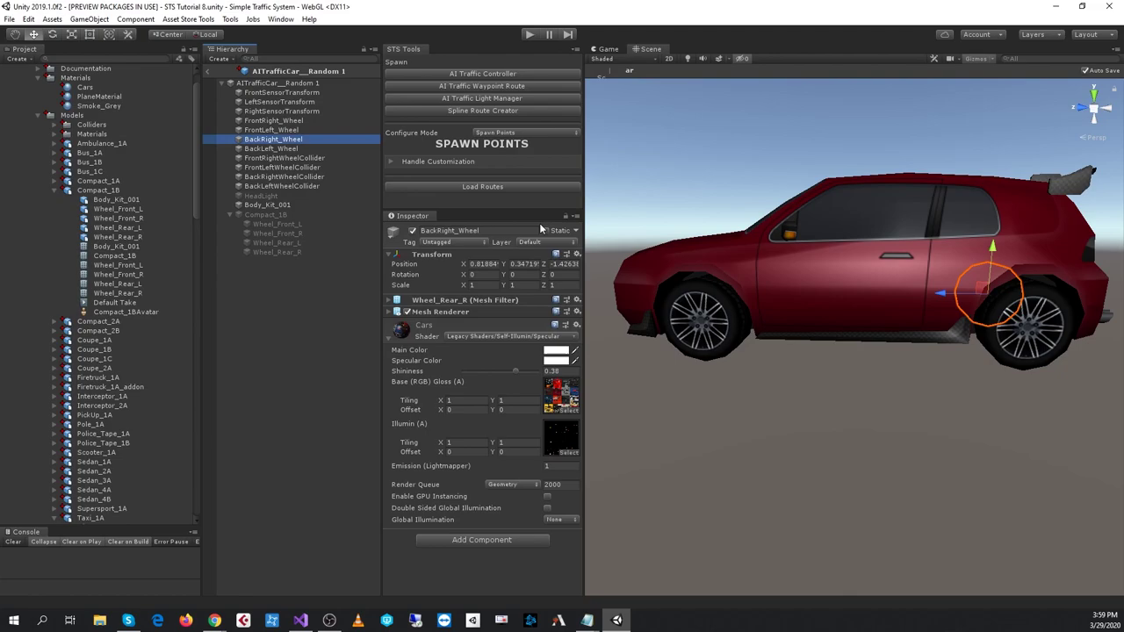
{"action": "left_click", "coordinate": [577, 255]}
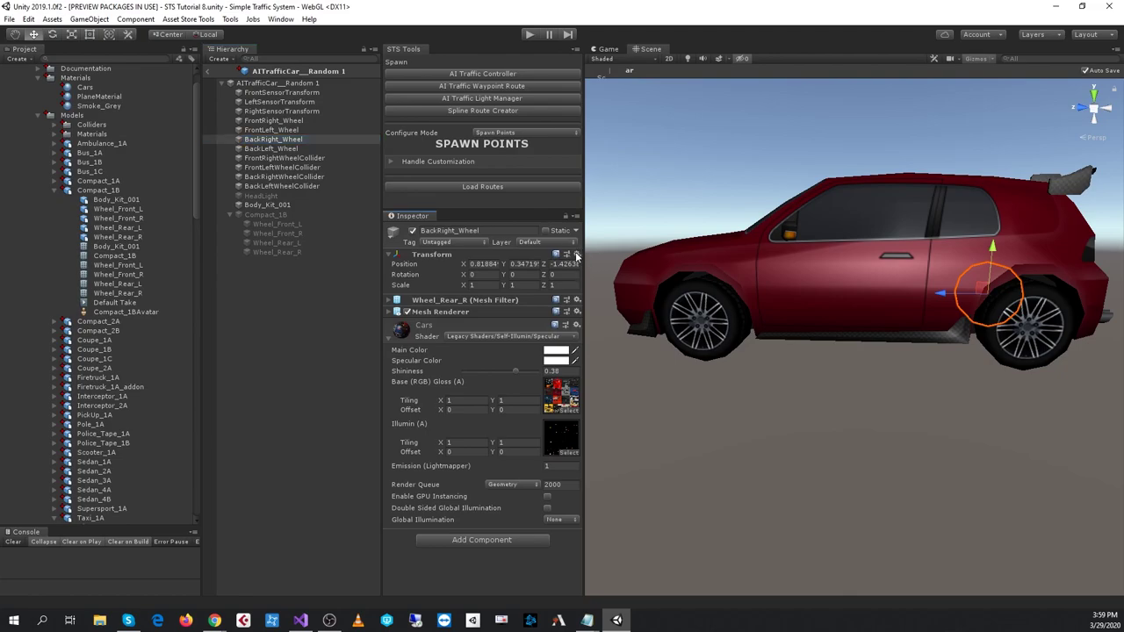
{"action": "left_click", "coordinate": [577, 255]}
{"action": "left_click", "coordinate": [614, 335]}
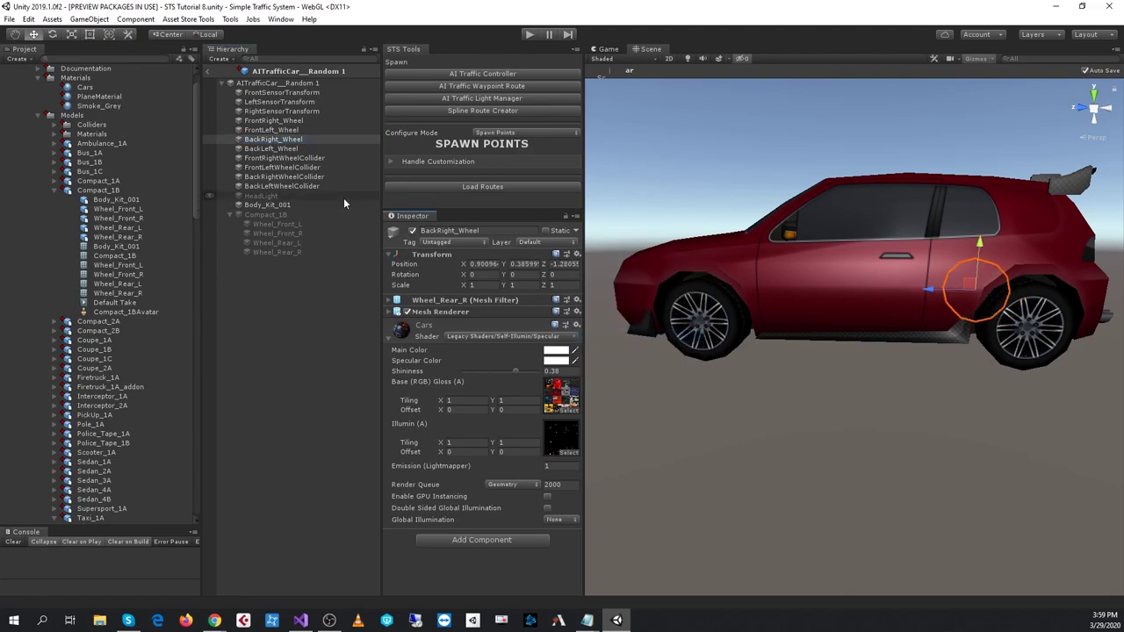
Delete the leftover Compact_1B model and inspect the four wheel colliders' settings
{"action": "left_click", "coordinate": [268, 214]}
{"action": "key", "text": "Delete"}
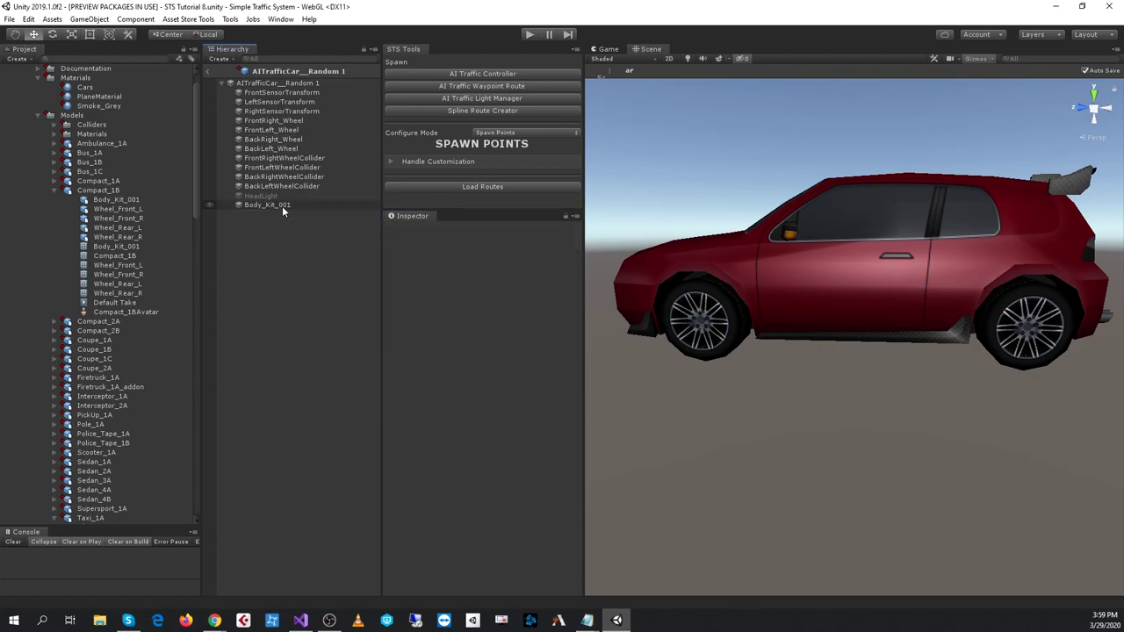
{"action": "left_click", "coordinate": [300, 186]}
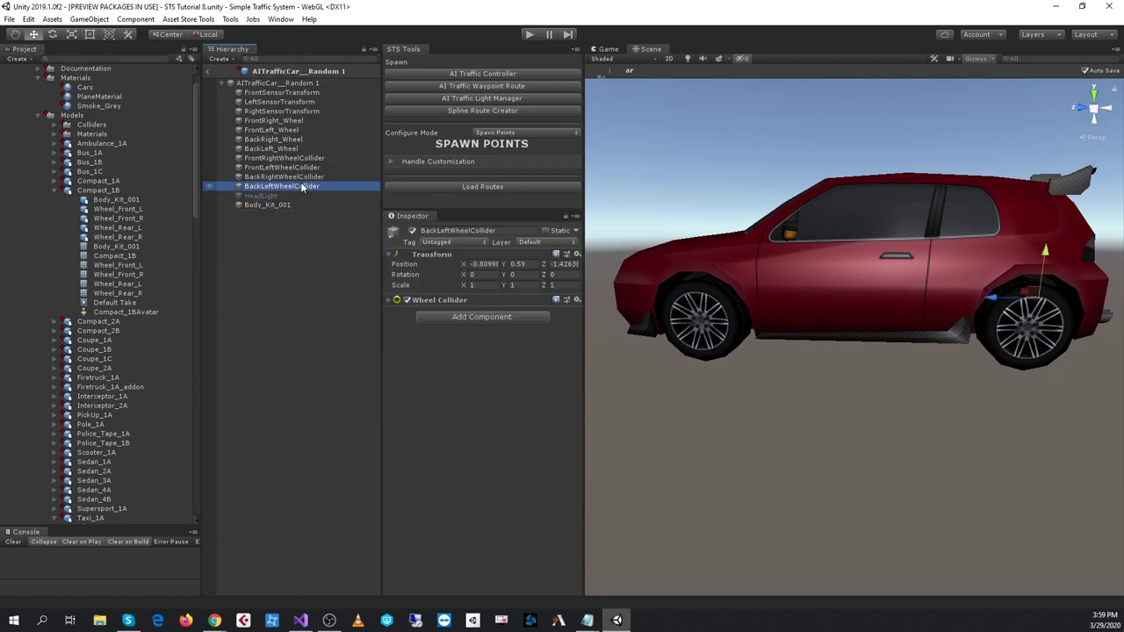
{"action": "left_click", "coordinate": [426, 301]}
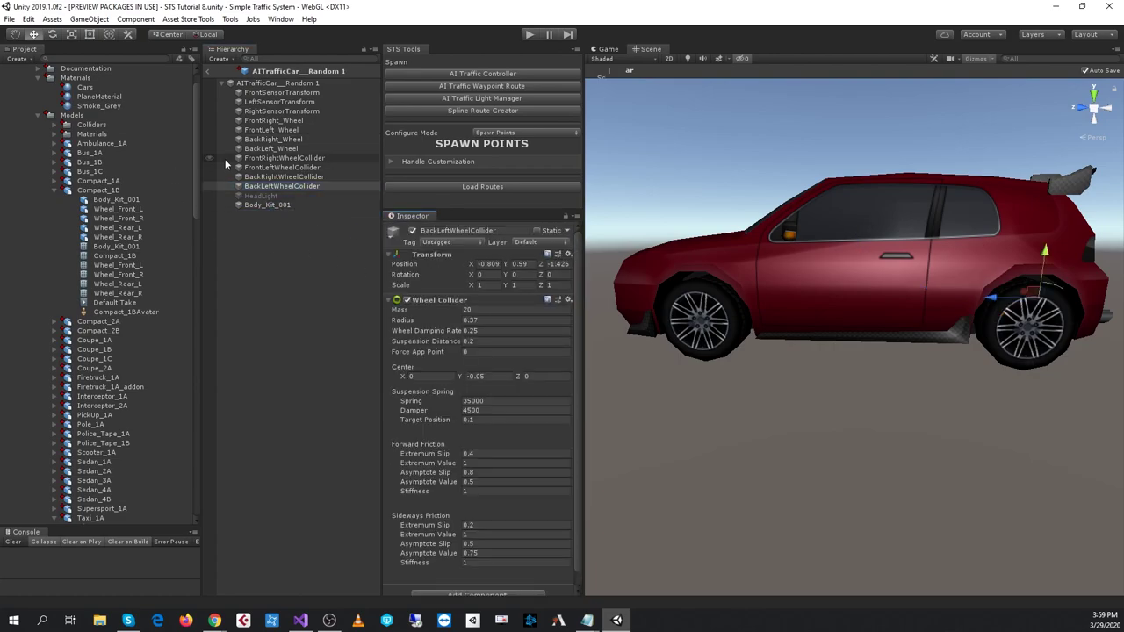
{"action": "left_click", "coordinate": [281, 159], "text": "shift"}
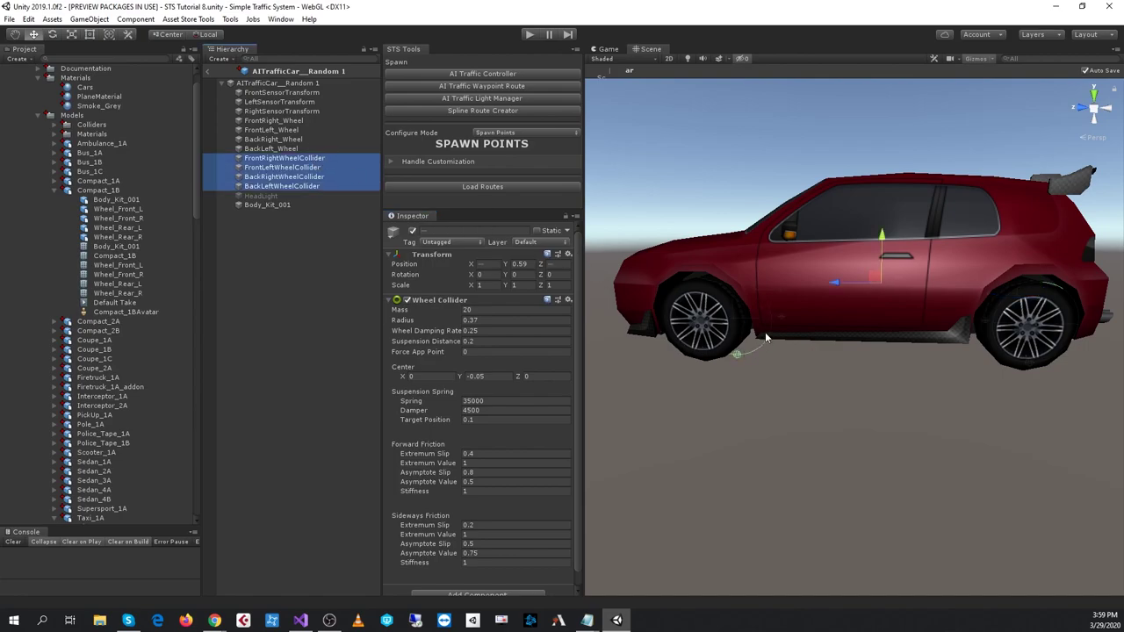
{"action": "left_click_drag", "start_coordinate": [766, 338], "coordinate": [817, 312], "text": "alt"}
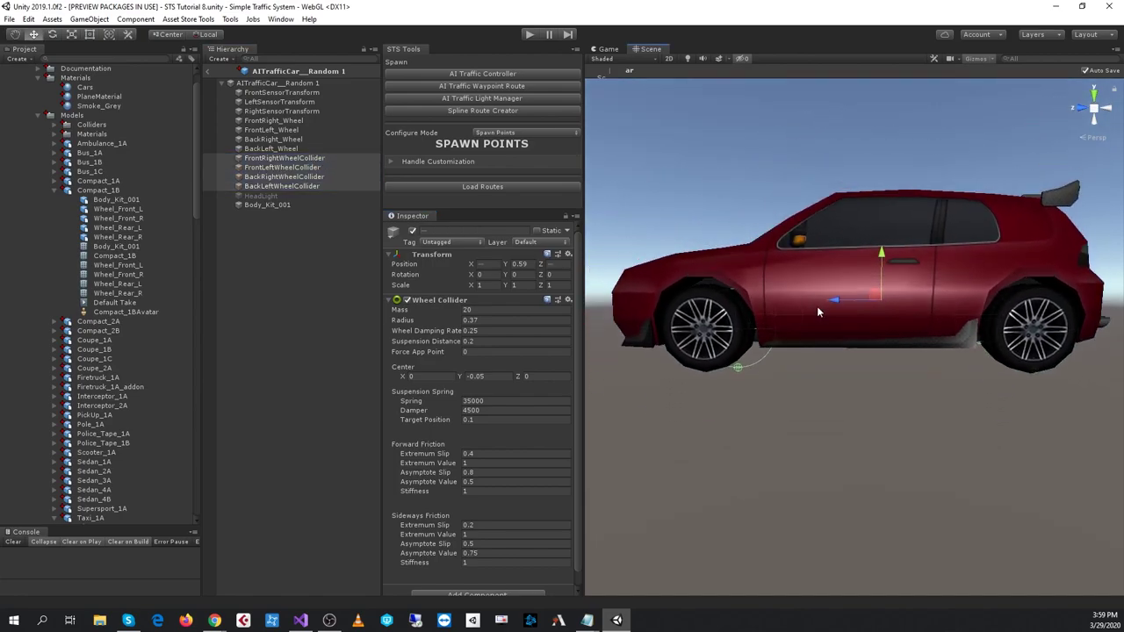
Expand the car root's AI Traffic Car Wheels list to view the Front Right wheel assignments
{"action": "left_click", "coordinate": [281, 83]}
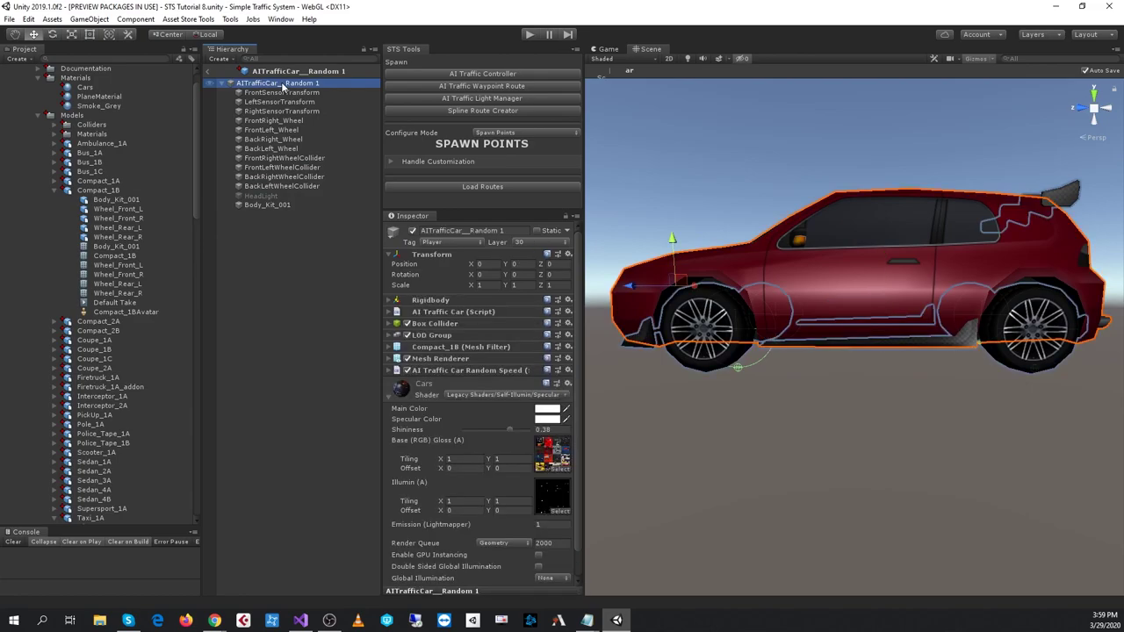
{"action": "left_click", "coordinate": [457, 313]}
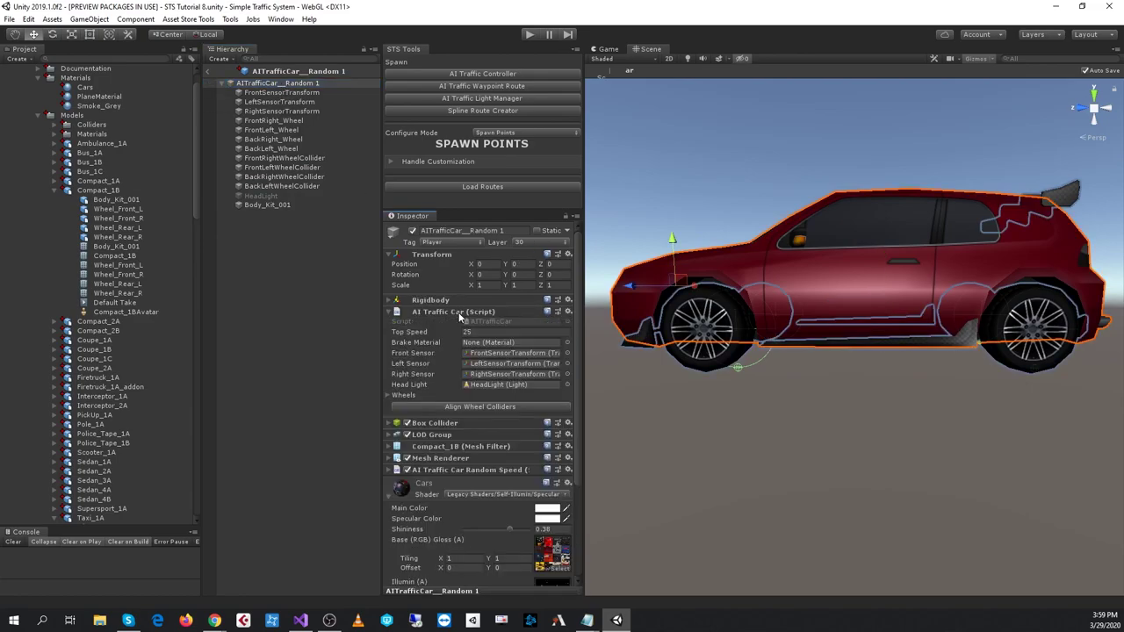
{"action": "left_click", "coordinate": [389, 396]}
{"action": "left_click", "coordinate": [397, 416]}
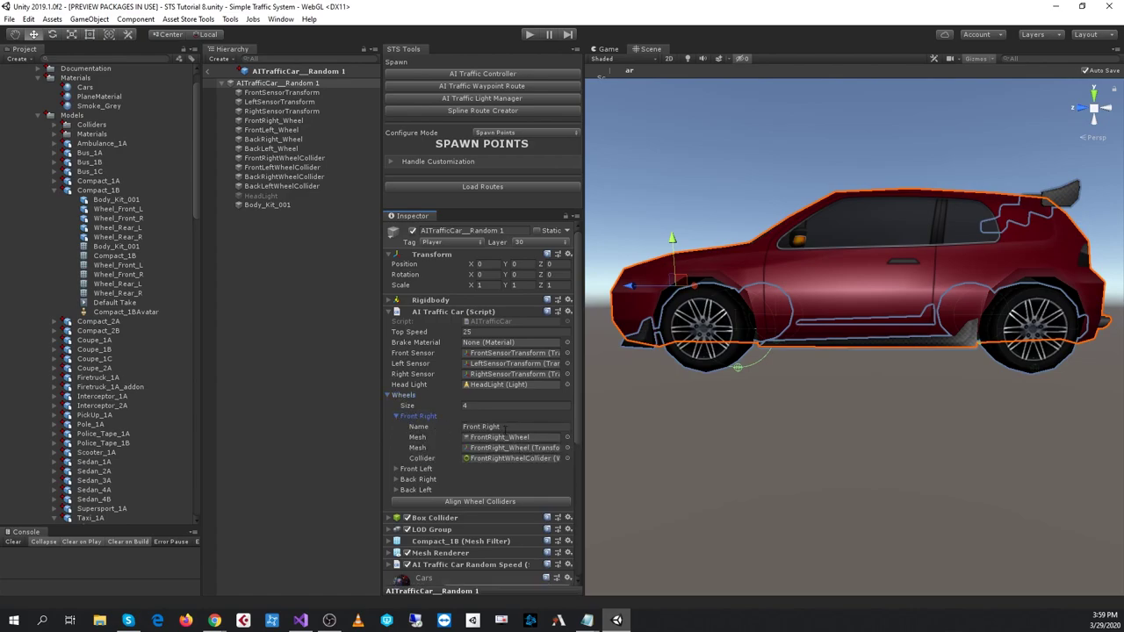
{"action": "left_click", "coordinate": [494, 447]}
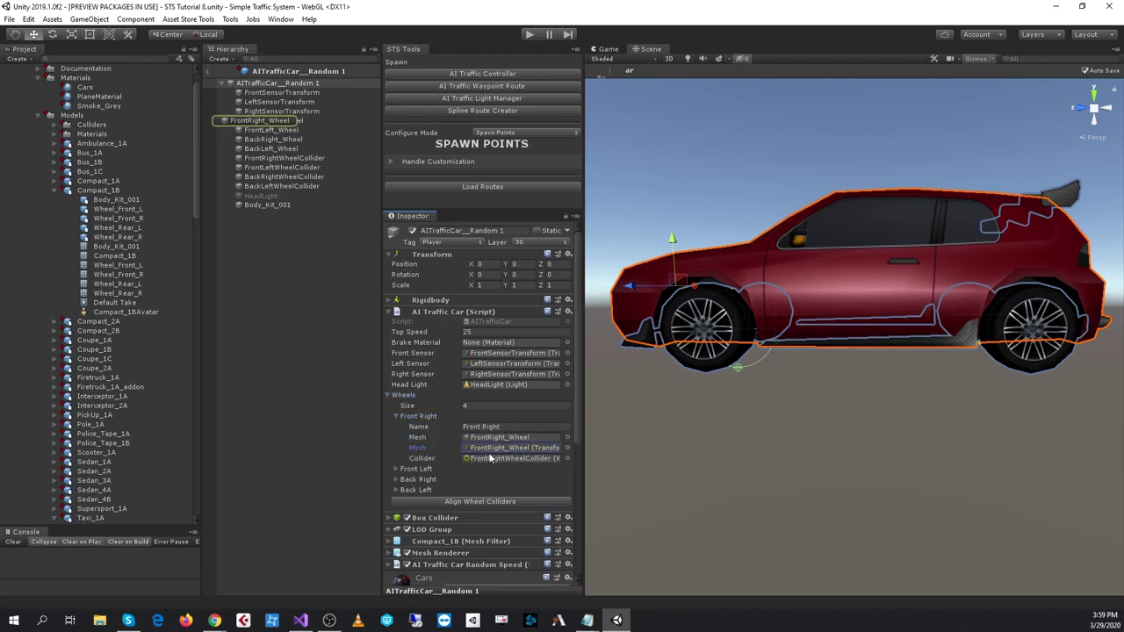
Collapse the Wheels list and run Align Wheel Colliders to snap the colliders onto the wheels
{"action": "left_click", "coordinate": [395, 416]}
{"action": "left_click", "coordinate": [386, 396]}
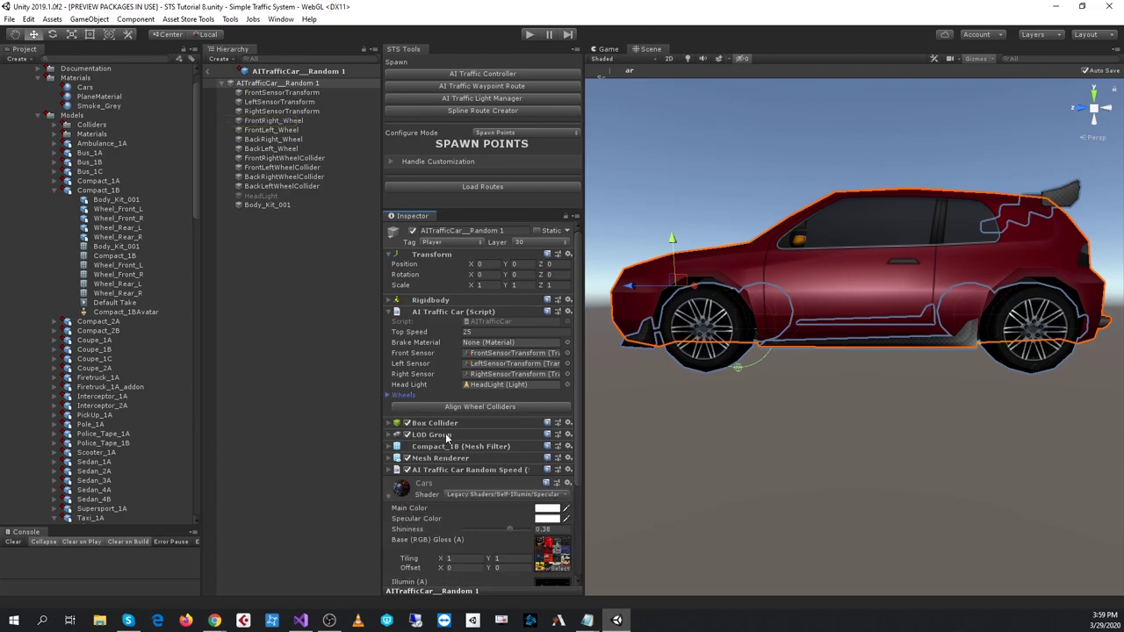
{"action": "left_click", "coordinate": [470, 407]}
{"action": "scroll", "coordinate": [1004, 365], "scroll_direction": "up", "scroll_amount": 5}
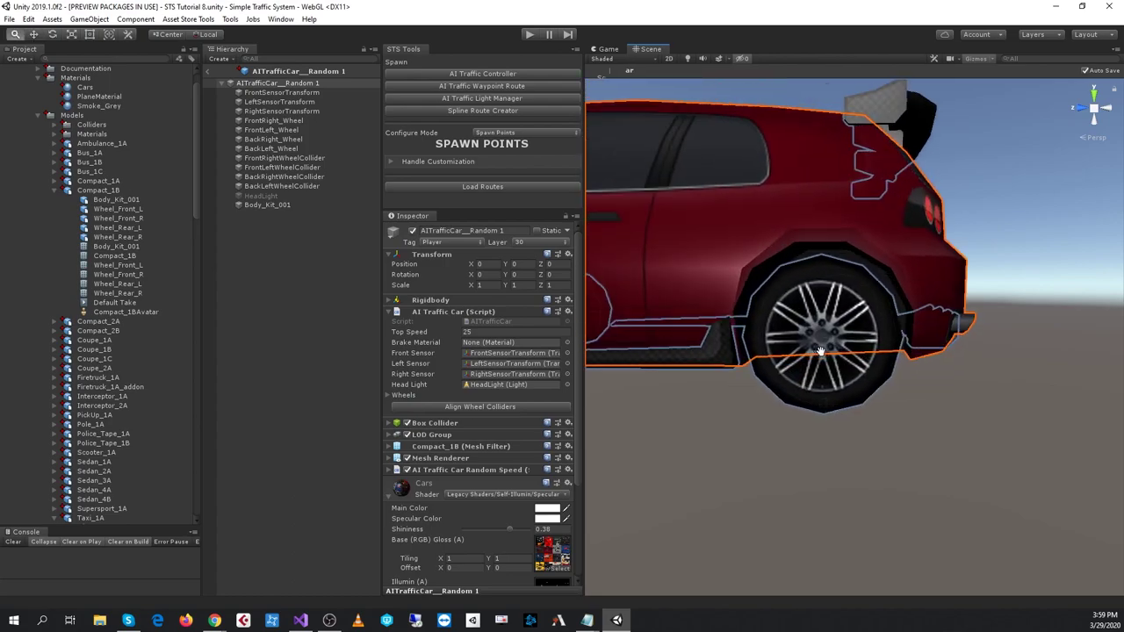
{"action": "scroll", "coordinate": [844, 334], "scroll_direction": "up", "scroll_amount": 5}
{"action": "left_click_drag", "start_coordinate": [891, 325], "coordinate": [848, 366], "text": "alt"}
{"action": "scroll", "coordinate": [812, 359], "scroll_direction": "up", "scroll_amount": 3}
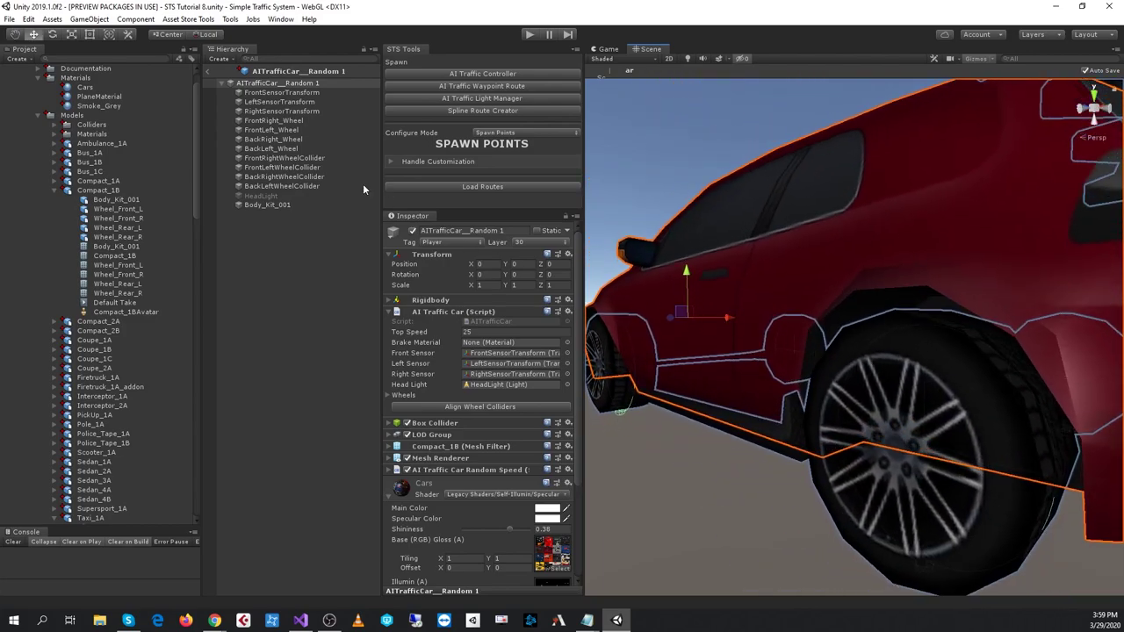
Test a 0.43 radius on all four wheel colliders, then undo back to 0.37
{"action": "left_click", "coordinate": [299, 186]}
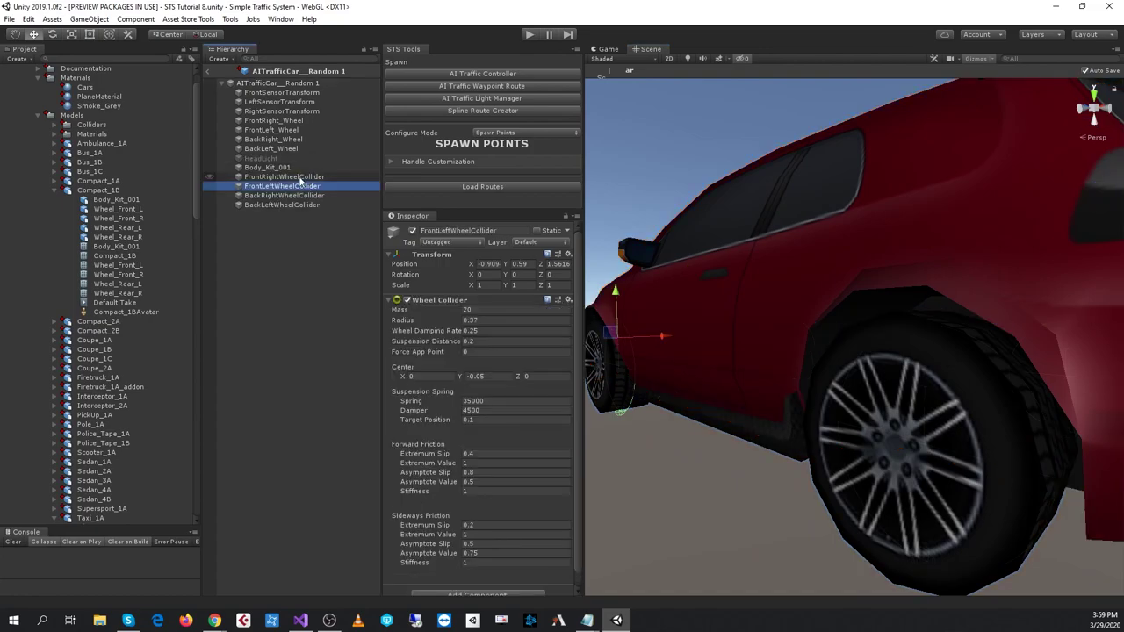
{"action": "left_click", "coordinate": [299, 176]}
{"action": "left_click", "coordinate": [311, 205], "text": "shift"}
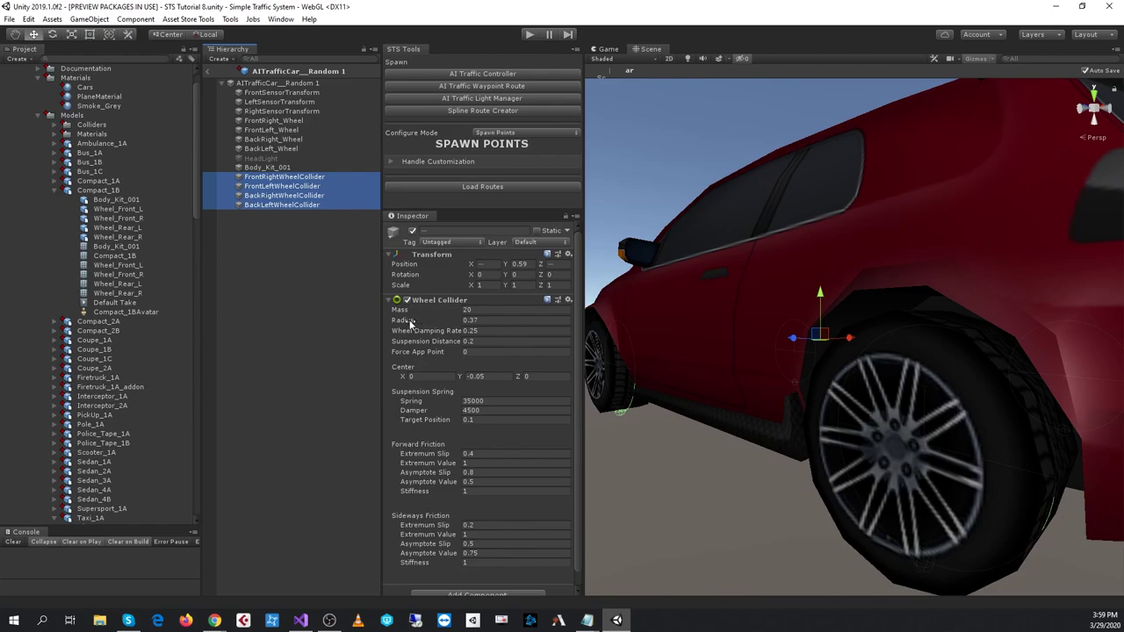
{"action": "left_click_drag", "start_coordinate": [407, 321], "coordinate": [413, 322]}
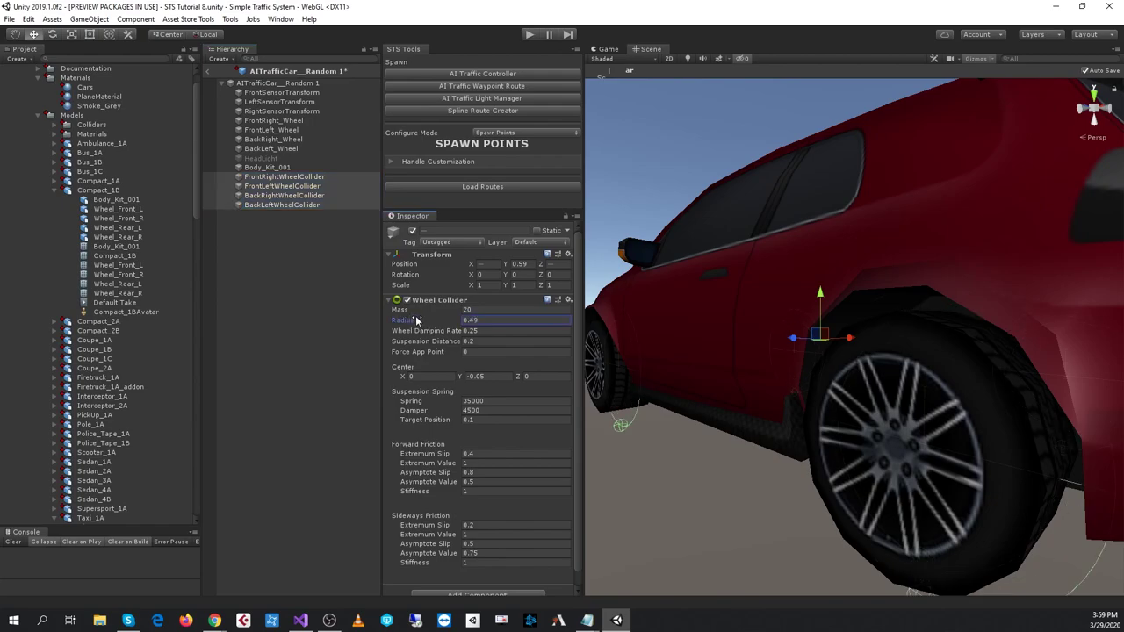
{"action": "key", "text": "ctrl+z"}
Frame the whole car and view it from a rear three-quarter angle
{"action": "left_click_drag", "start_coordinate": [777, 424], "coordinate": [913, 439], "text": "alt"}
{"action": "left_click", "coordinate": [266, 307]}
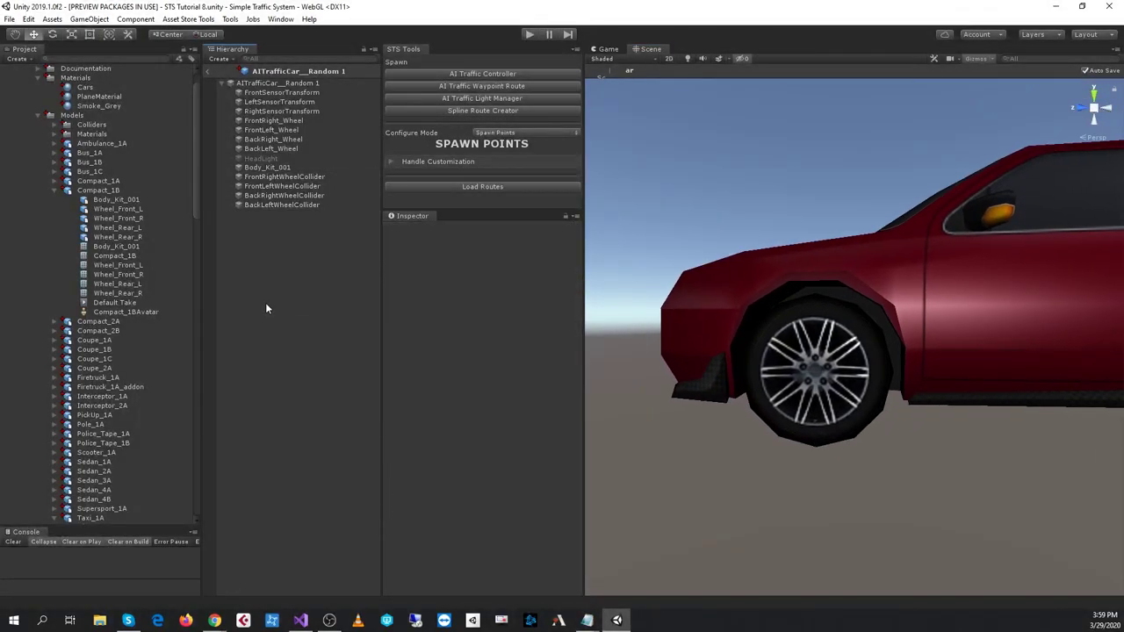
{"action": "left_click", "coordinate": [273, 82]}
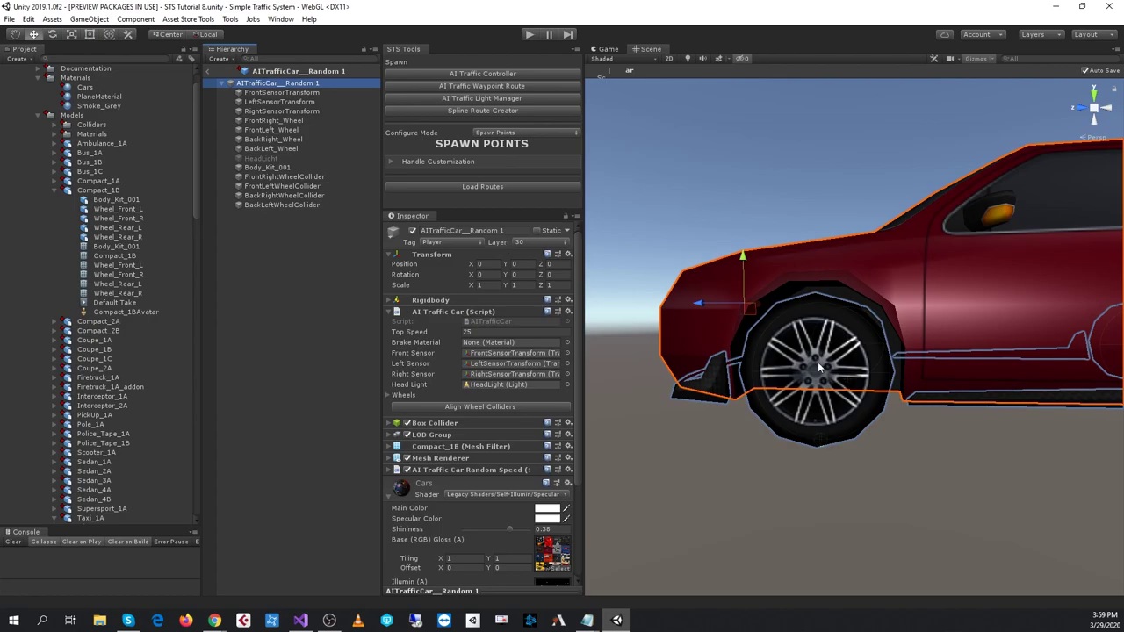
{"action": "key", "text": "f"}
{"action": "left_click_drag", "start_coordinate": [811, 327], "coordinate": [755, 332], "text": "alt"}
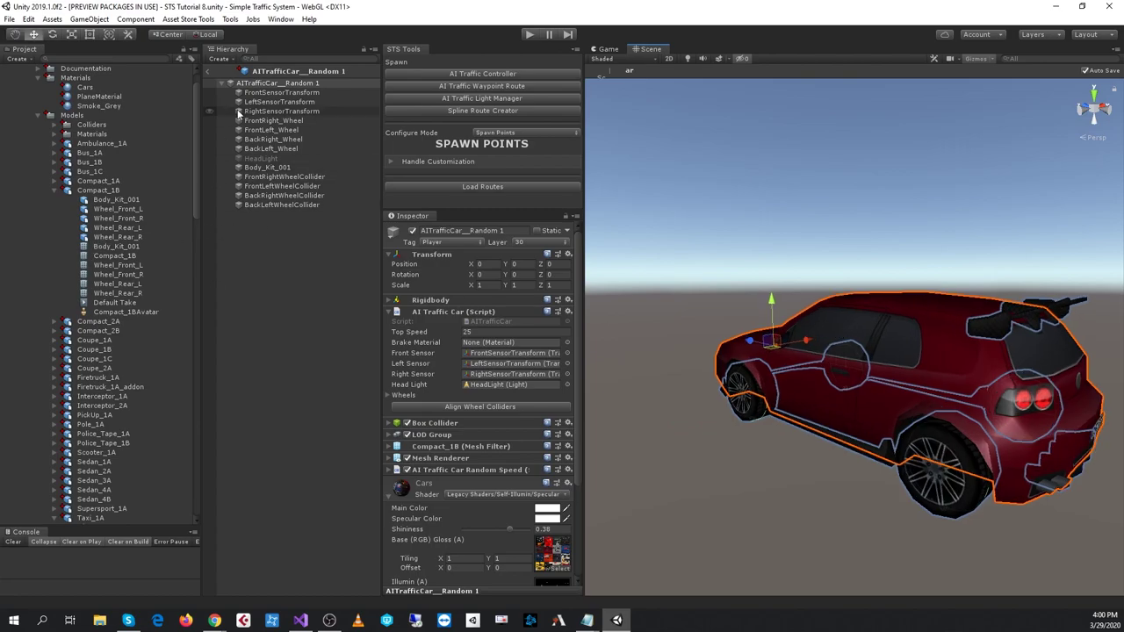
Back in the STS Tutorial 8 scene, set the waypoint route's Spawn Traffic Vehicles Element 0 to AITrafficCar__Random 1
{"action": "left_click", "coordinate": [209, 70]}
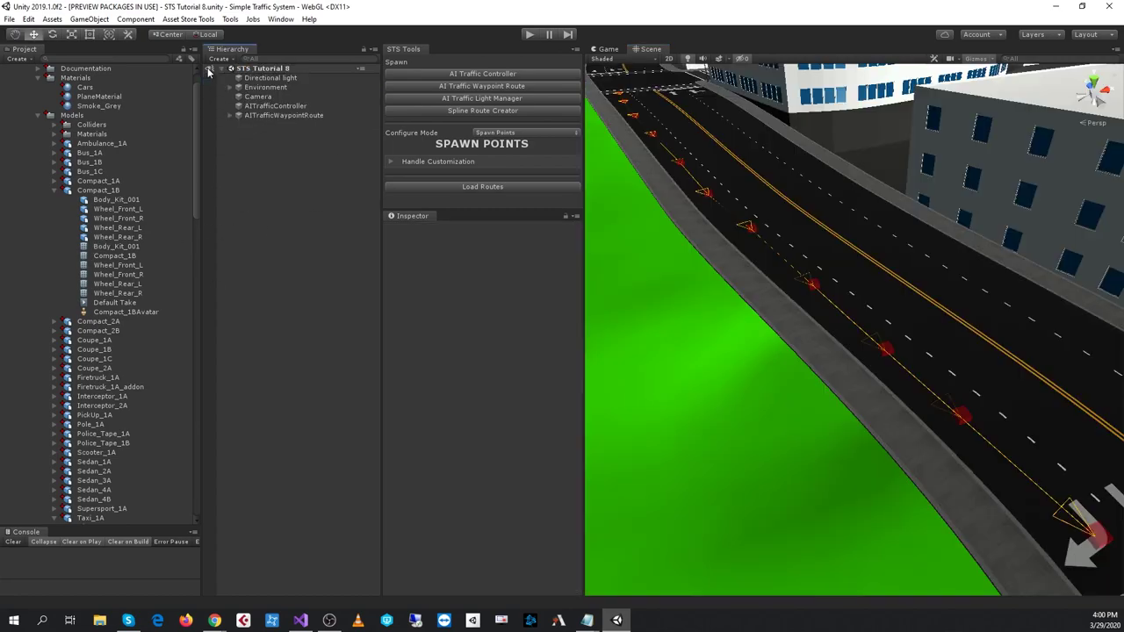
{"action": "left_click", "coordinate": [529, 35]}
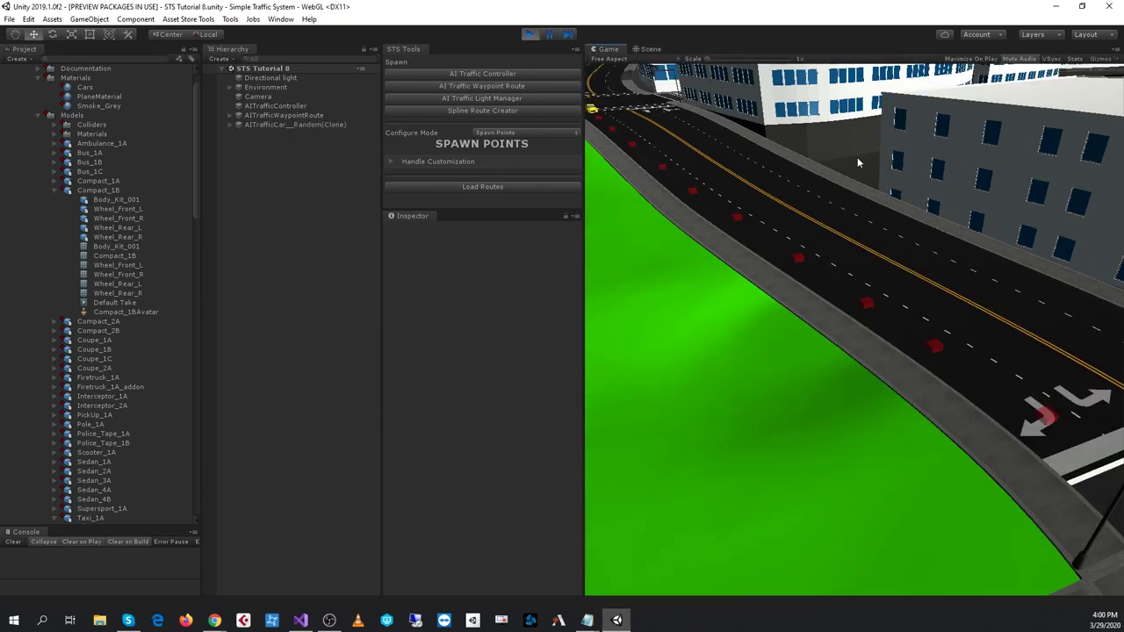
{"action": "left_click", "coordinate": [530, 35]}
{"action": "left_click", "coordinate": [302, 116]}
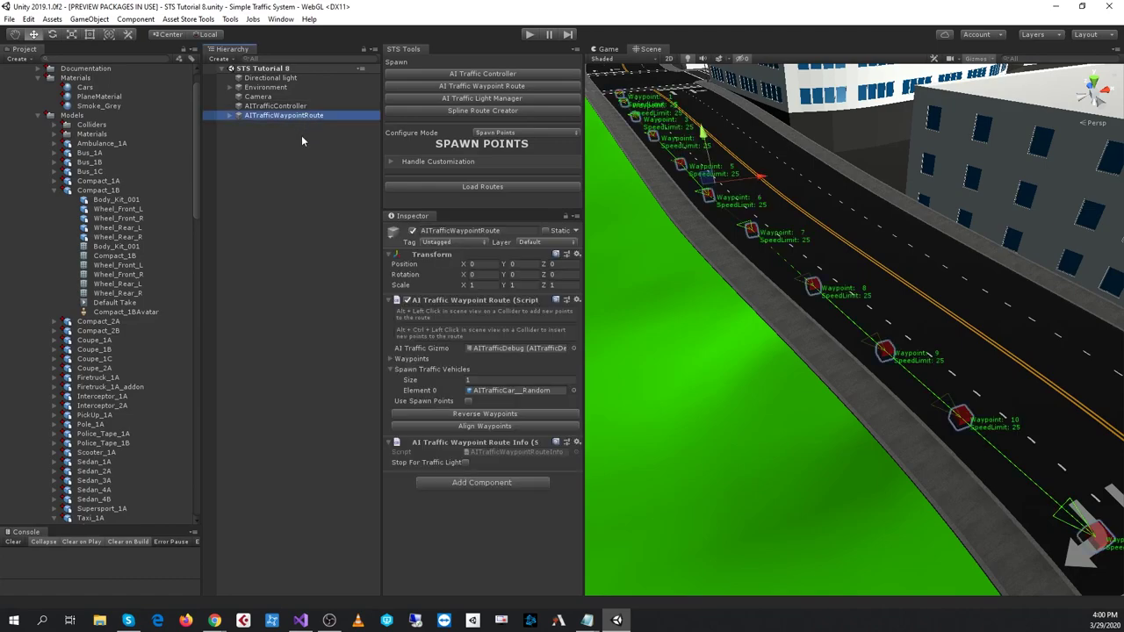
{"action": "scroll", "coordinate": [88, 242], "scroll_direction": "down", "scroll_amount": 7}
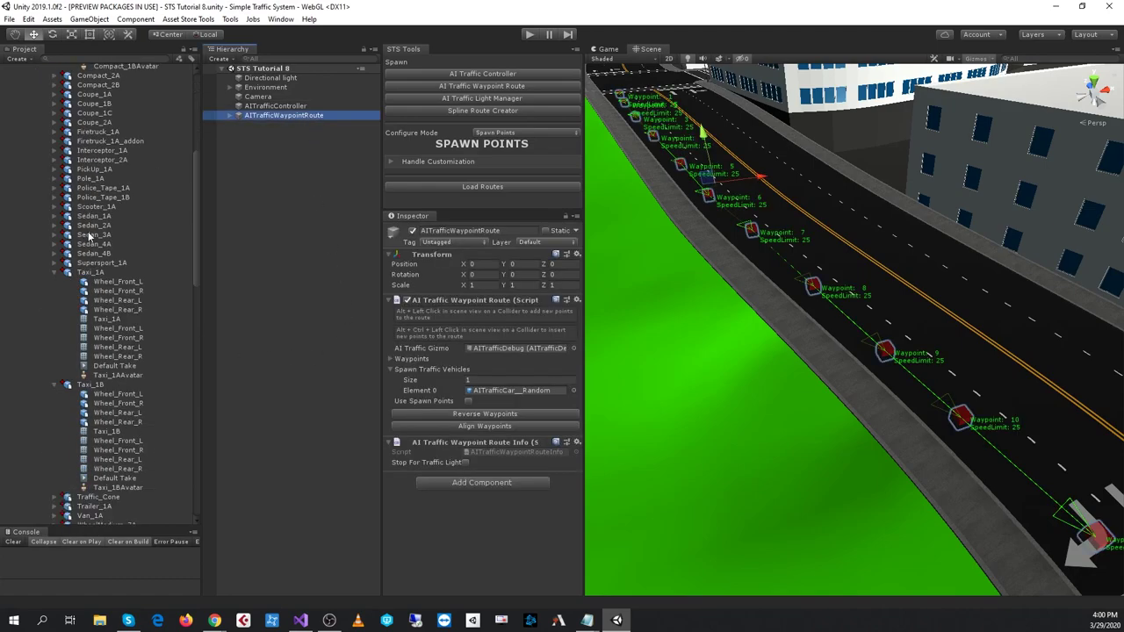
{"action": "scroll", "coordinate": [86, 242], "scroll_direction": "down", "scroll_amount": 7}
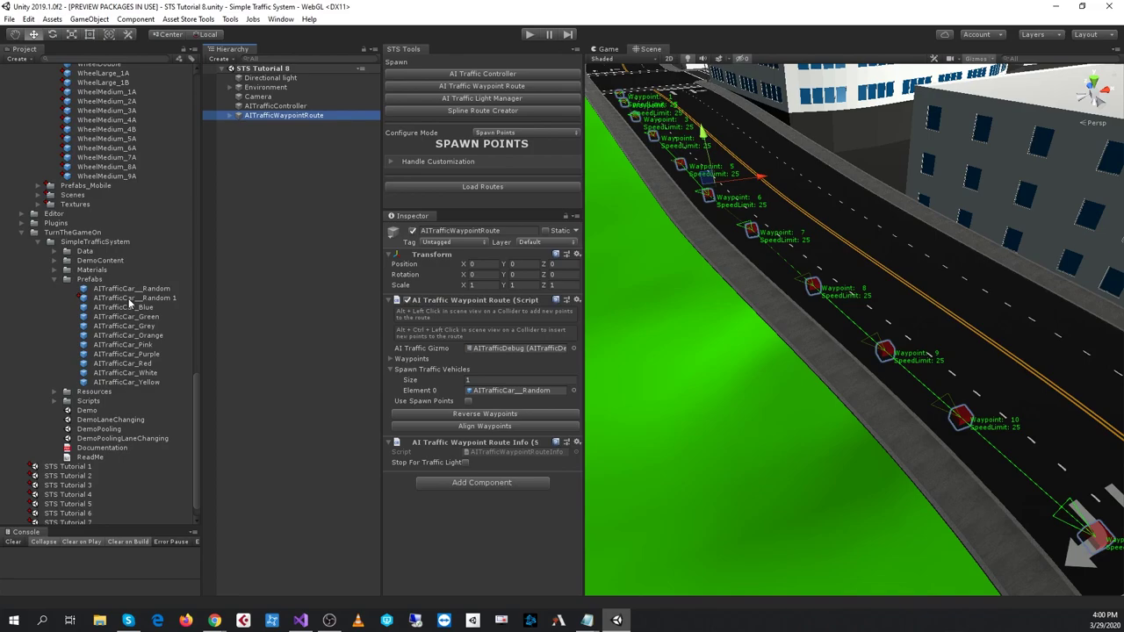
{"action": "left_click_drag", "start_coordinate": [129, 301], "coordinate": [501, 401]}
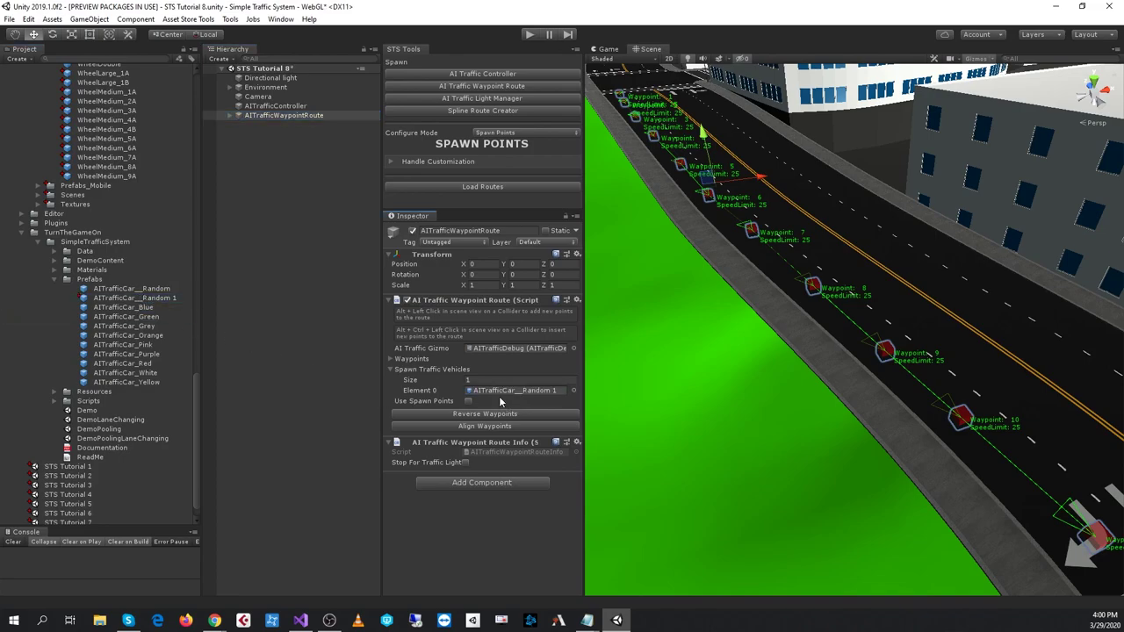
Play-test and follow the spawned red car in the scene view to waypoint 11, then stop
{"action": "left_click", "coordinate": [530, 35]}
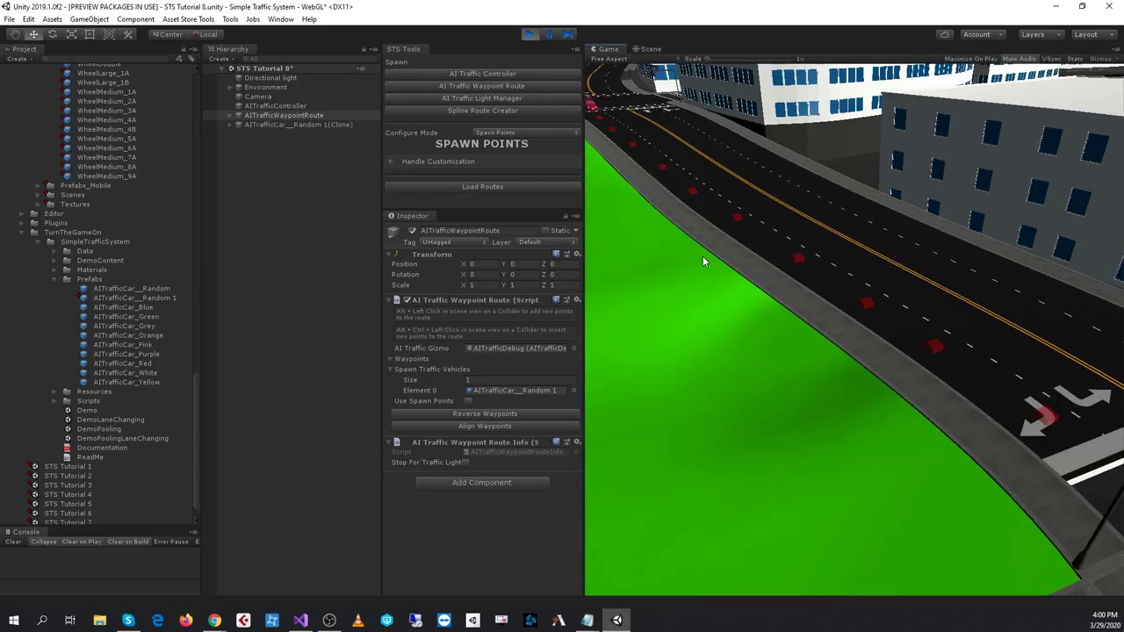
{"action": "left_click", "coordinate": [651, 49]}
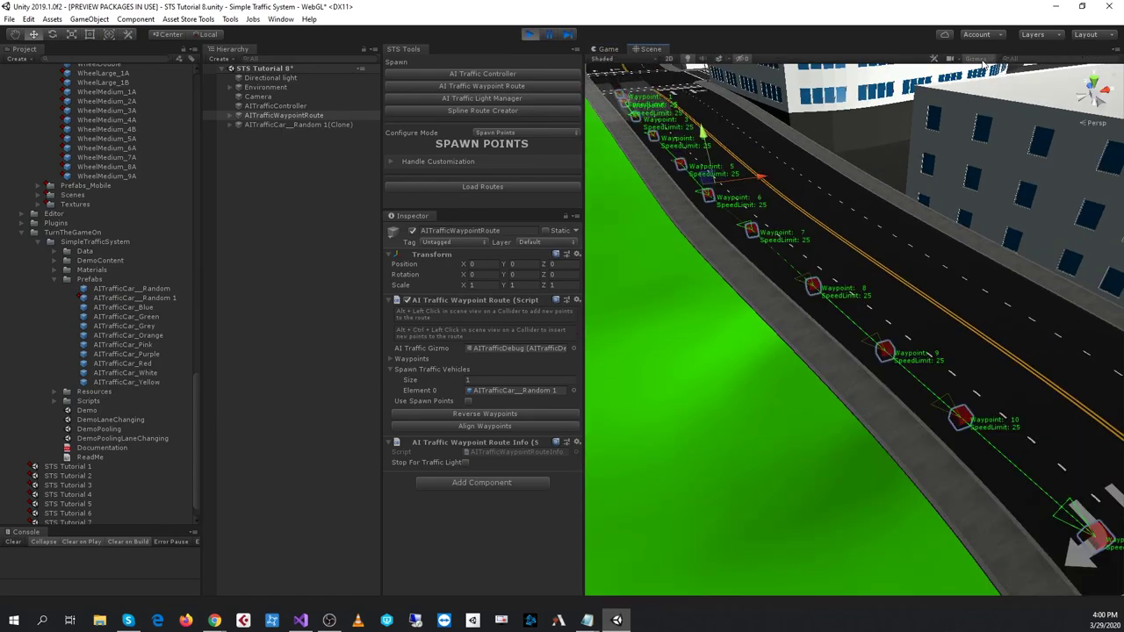
{"action": "scroll", "coordinate": [640, 239], "scroll_direction": "up", "scroll_amount": 5}
{"action": "middle_click_drag", "start_coordinate": [757, 259], "coordinate": [752, 305]}
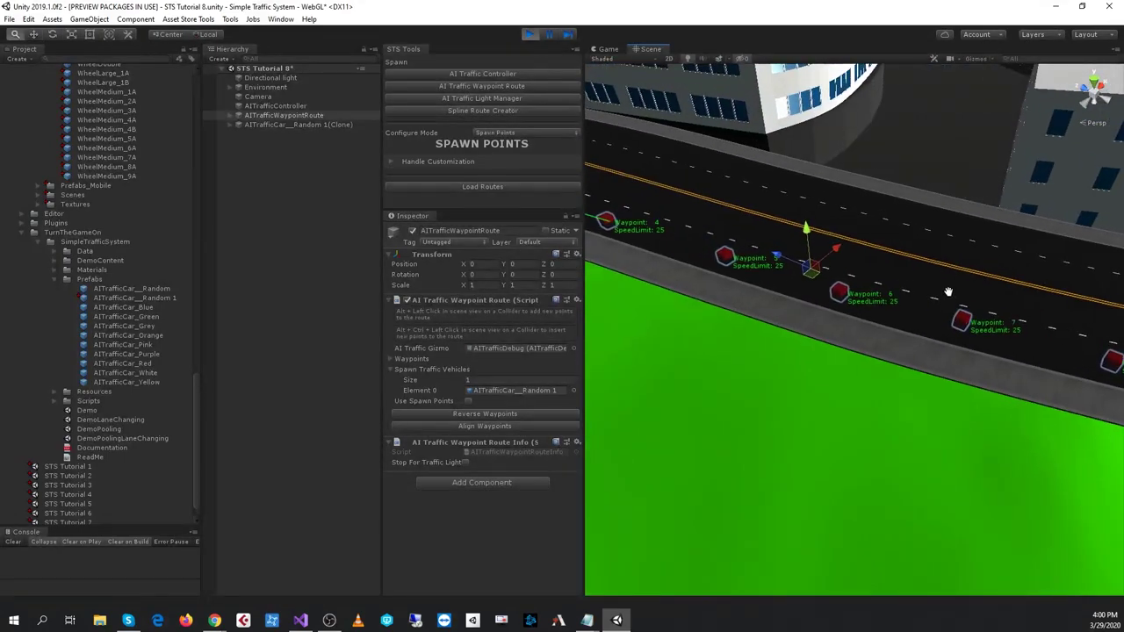
{"action": "left_click_drag", "start_coordinate": [752, 304], "coordinate": [815, 303], "text": "alt"}
{"action": "scroll", "coordinate": [812, 287], "scroll_direction": "down", "scroll_amount": 3}
{"action": "scroll", "coordinate": [810, 320], "scroll_direction": "down", "scroll_amount": 2}
{"action": "scroll", "coordinate": [814, 304], "scroll_direction": "down", "scroll_amount": 2}
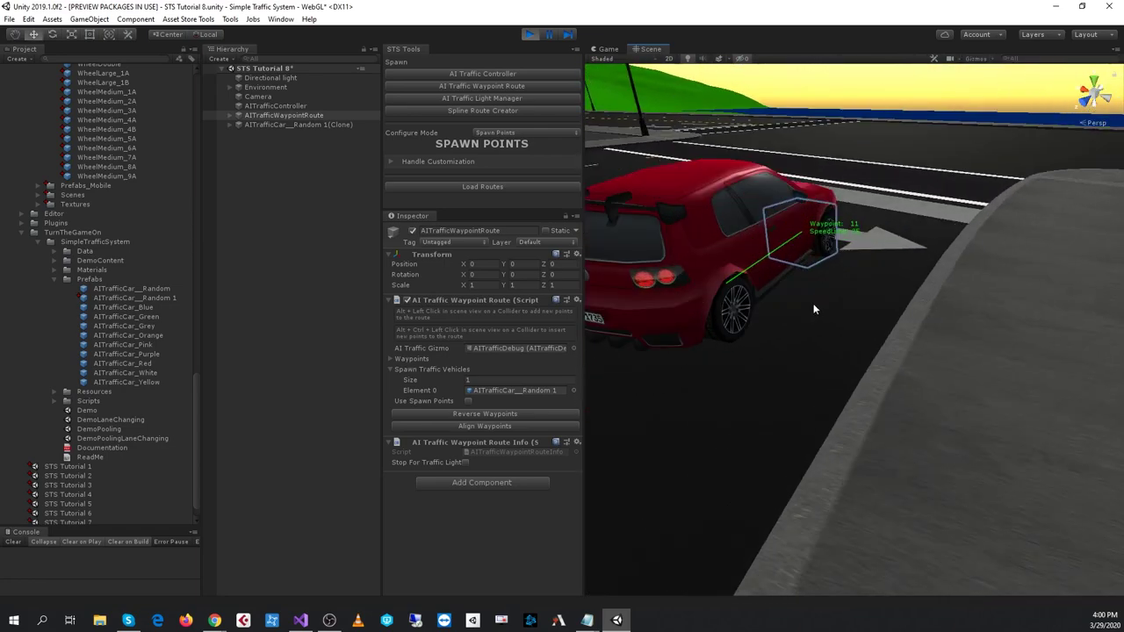
{"action": "left_click", "coordinate": [530, 36]}
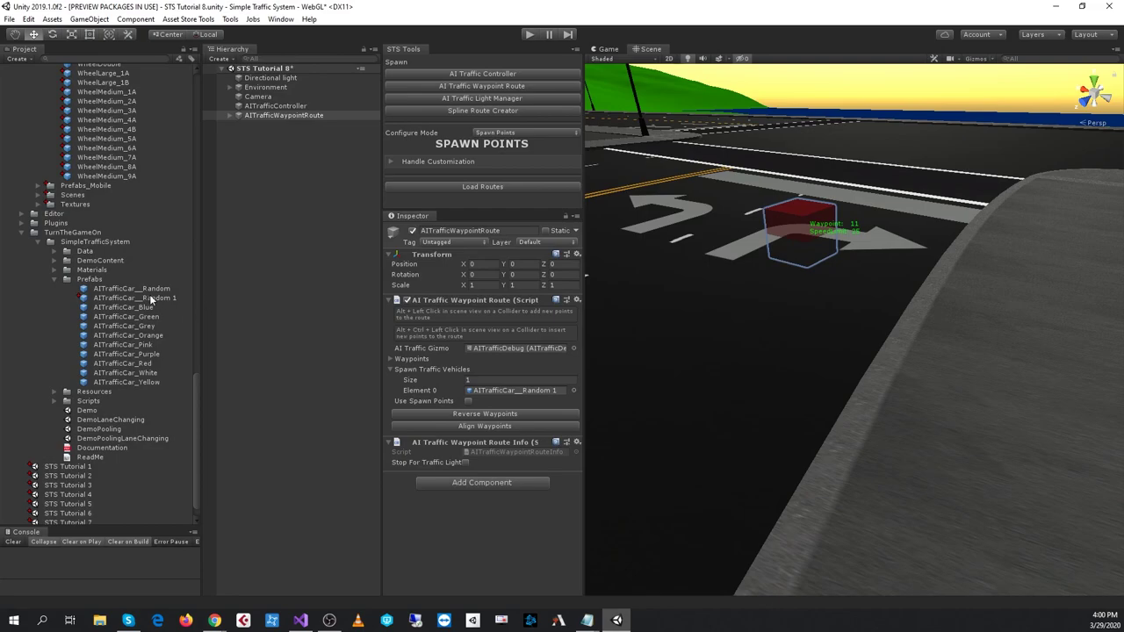
Rename the AITrafficCar__Random 1 prefab in the Project panel to AITrafficCar__Custom 1
{"action": "left_click", "coordinate": [150, 298]}
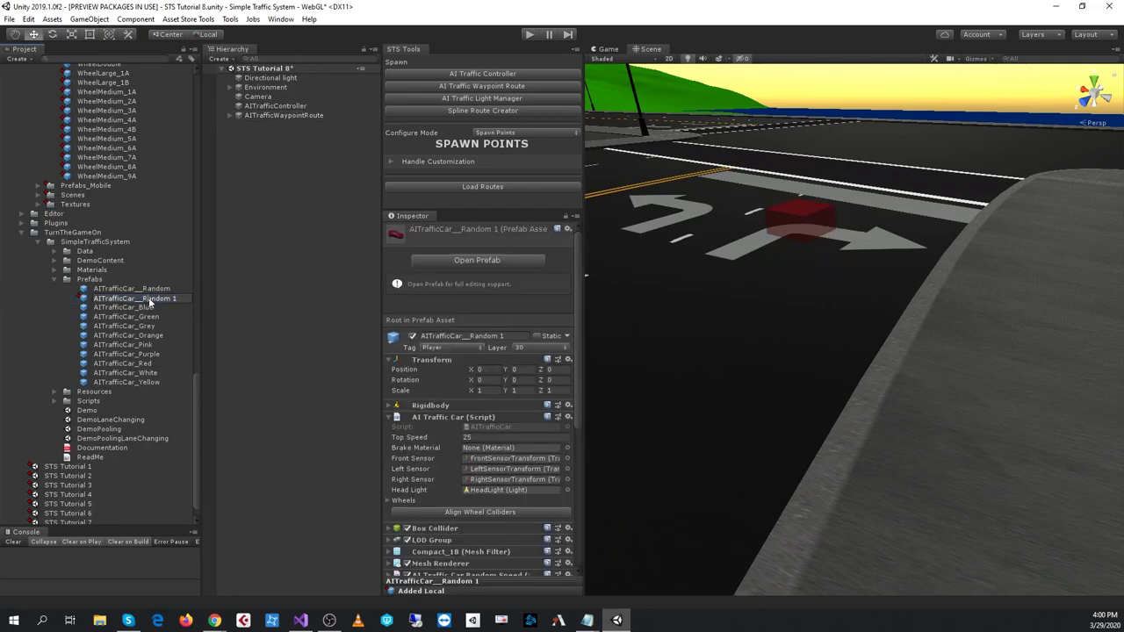
{"action": "type", "text": "Custom"}
{"action": "key", "text": "Return"}
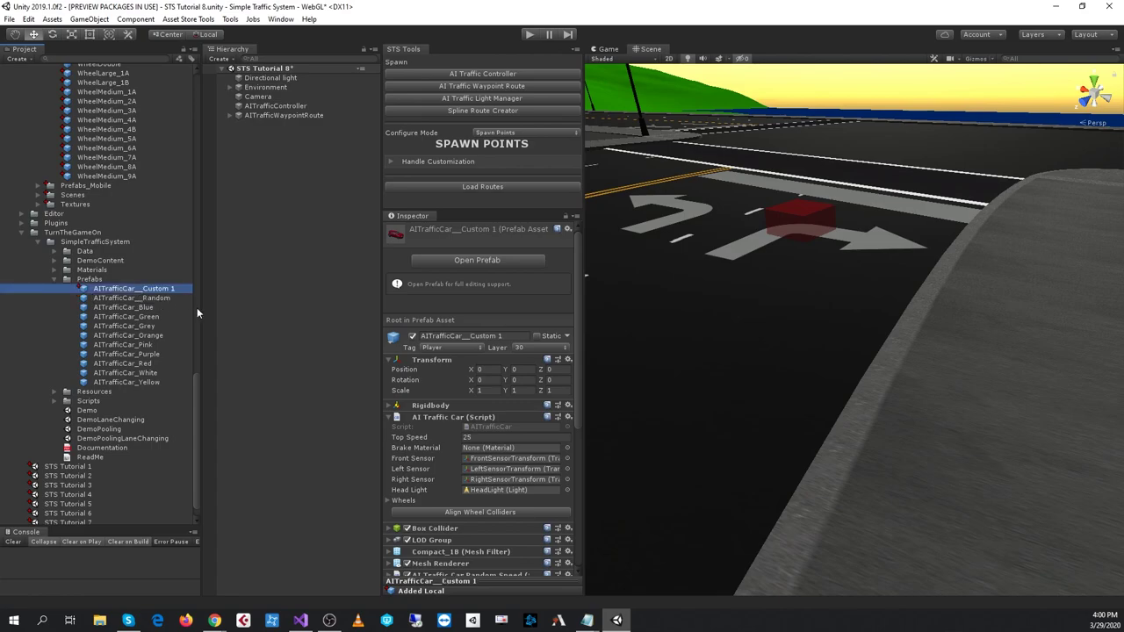
Open the AITrafficCar__Custom 1 prefab and locate the Cars material's emission texture
{"action": "left_click", "coordinate": [458, 262]}
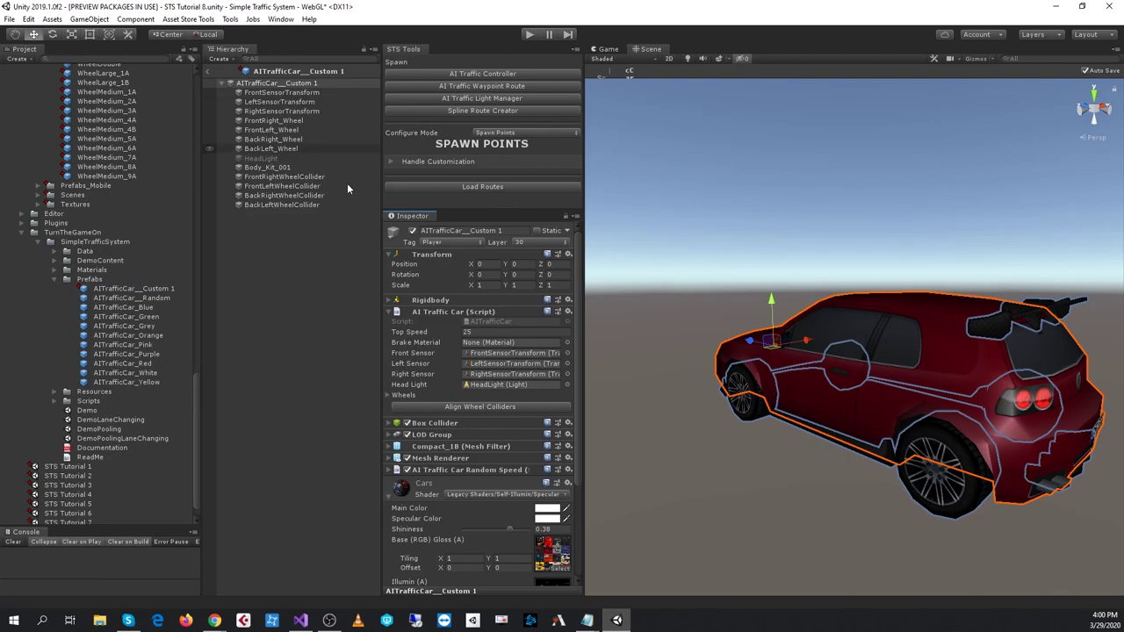
{"action": "scroll", "coordinate": [507, 500], "scroll_direction": "down", "scroll_amount": 5}
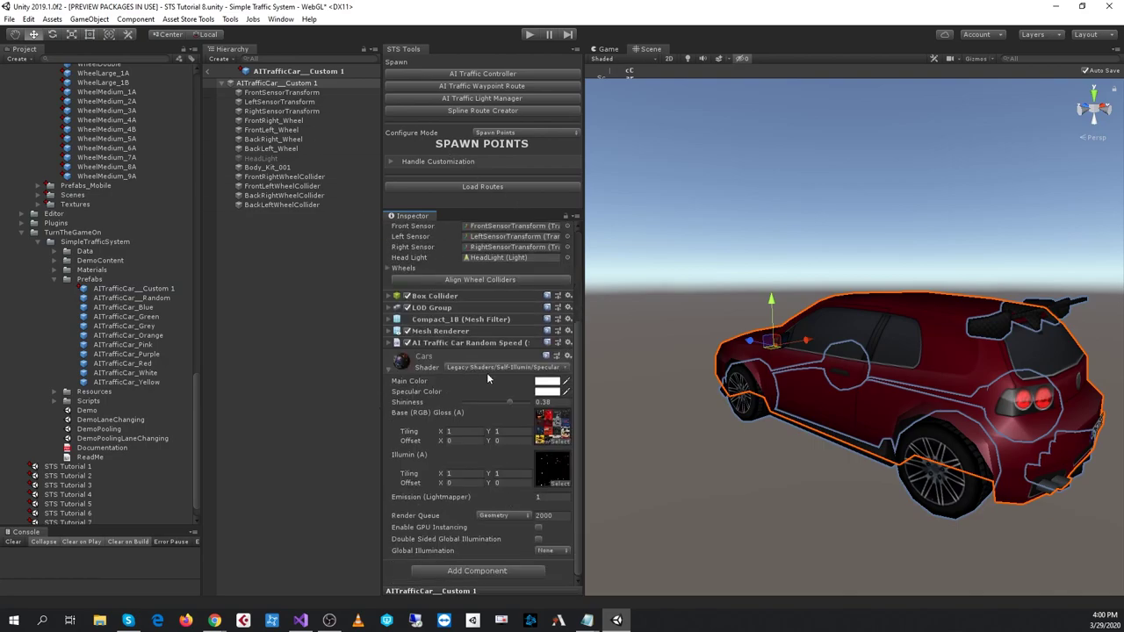
{"action": "left_click", "coordinate": [551, 475]}
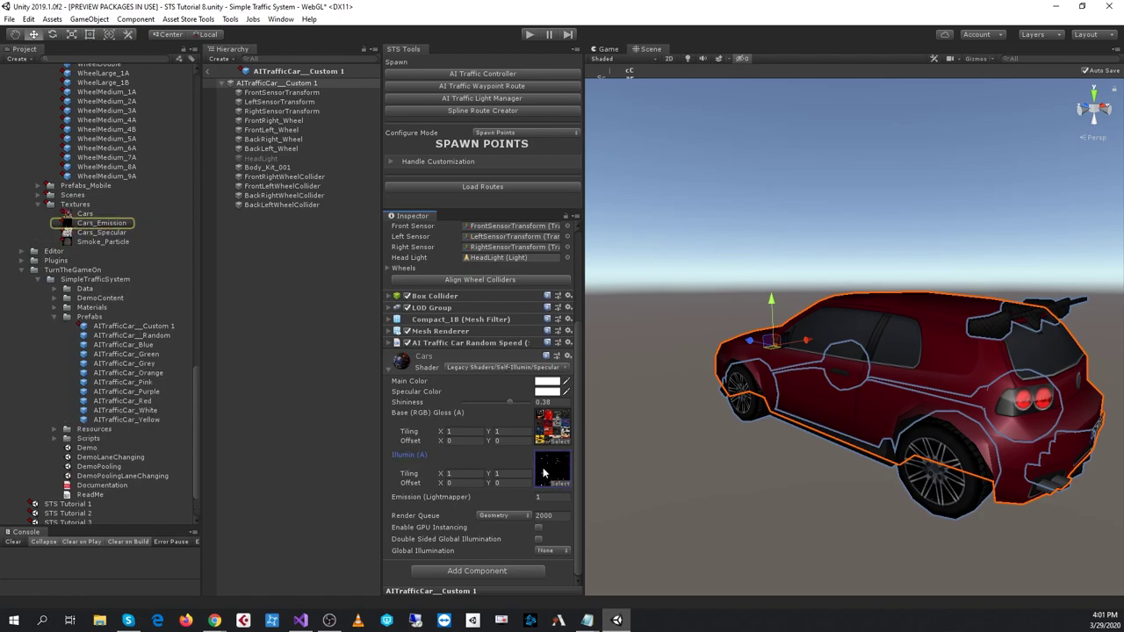
Switch the Cars material to the Standard shader with Smoothness 0.36 and Emission enabled
{"action": "left_click", "coordinate": [463, 367]}
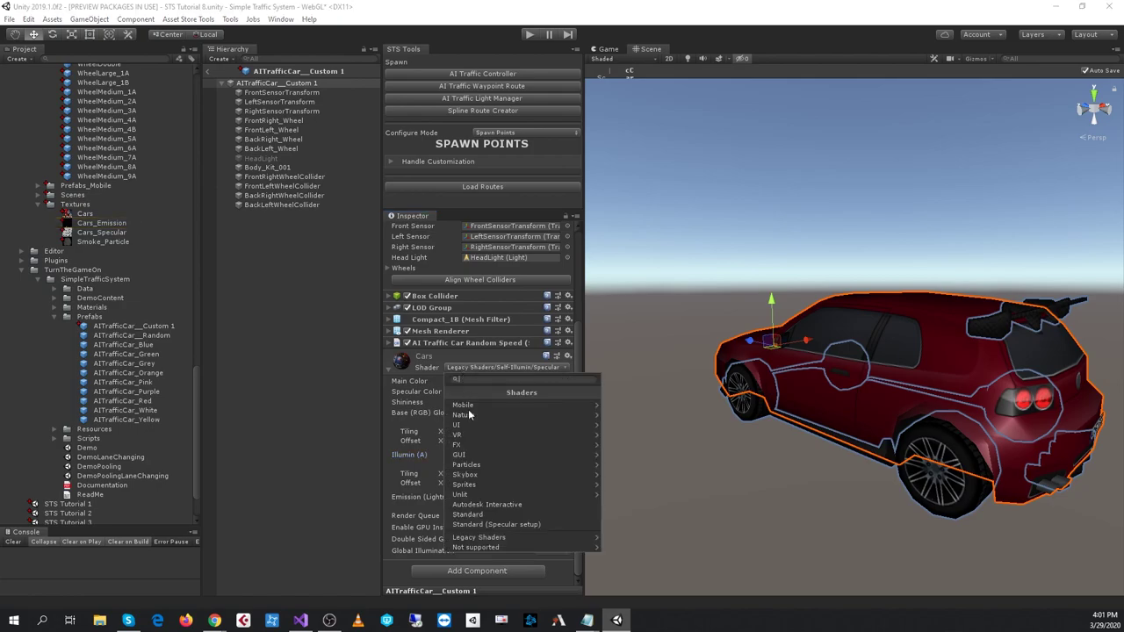
{"action": "left_click", "coordinate": [481, 513]}
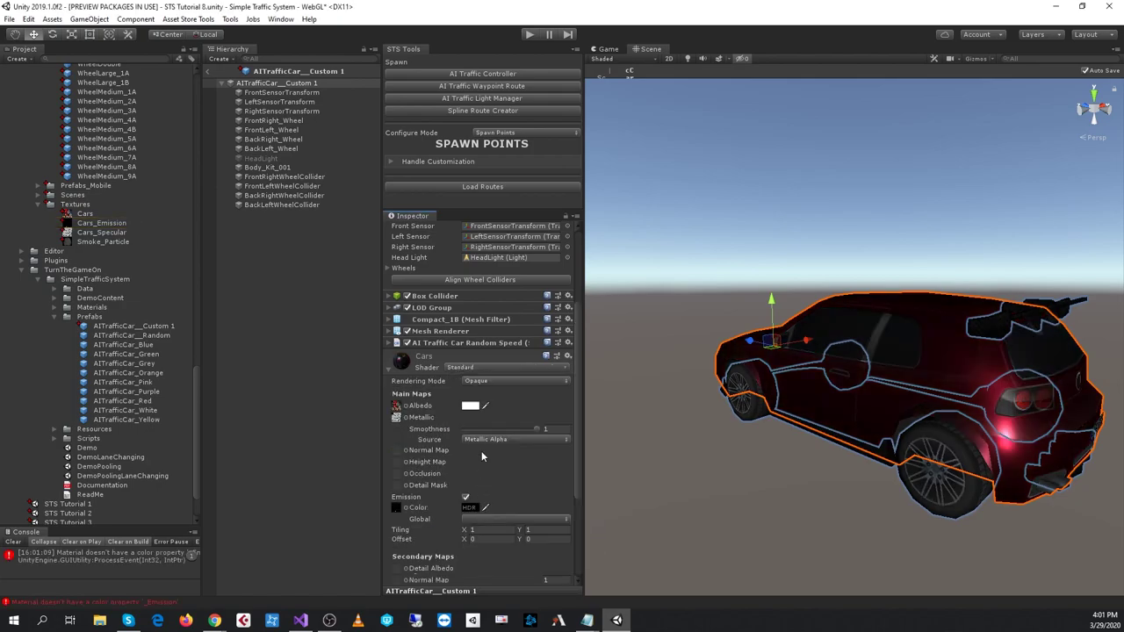
{"action": "left_click_drag", "start_coordinate": [536, 429], "coordinate": [490, 432]}
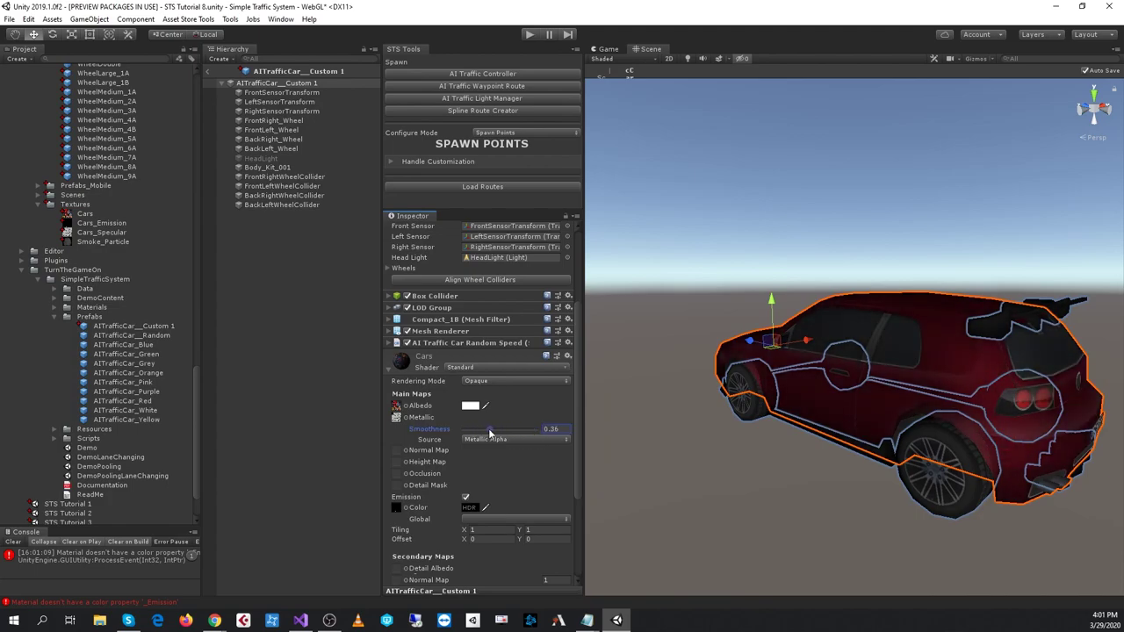
{"action": "left_click", "coordinate": [466, 498]}
{"action": "left_click", "coordinate": [466, 498]}
Set the Cars material's emission colour to pure red and compare the tail lights with emission on and off
{"action": "left_click", "coordinate": [469, 510]}
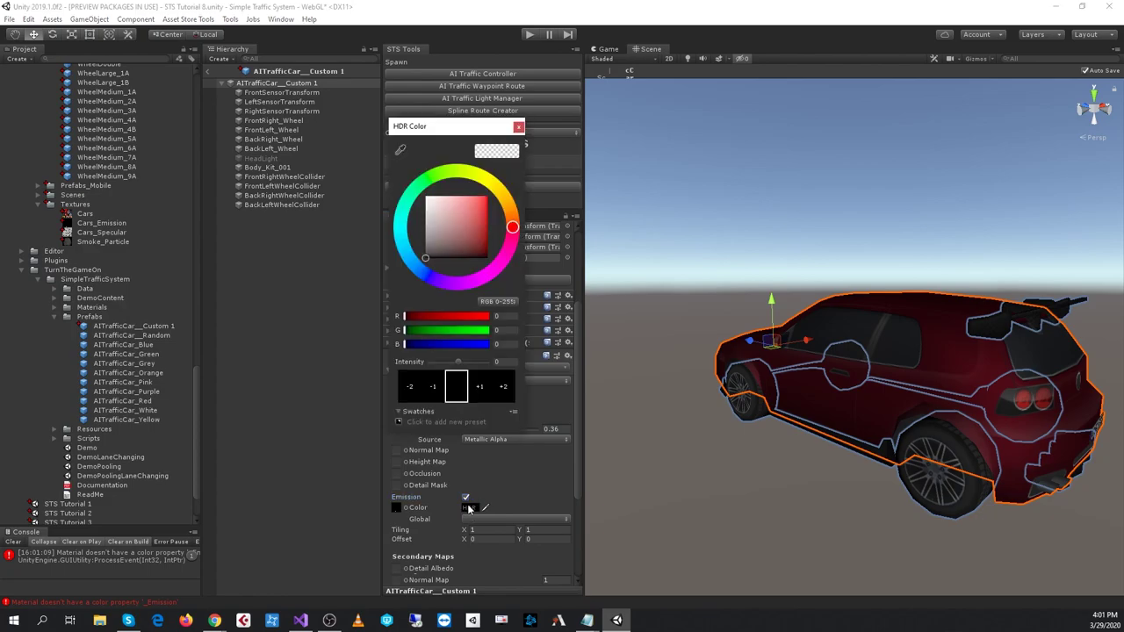
{"action": "left_click_drag", "start_coordinate": [438, 222], "coordinate": [524, 177]}
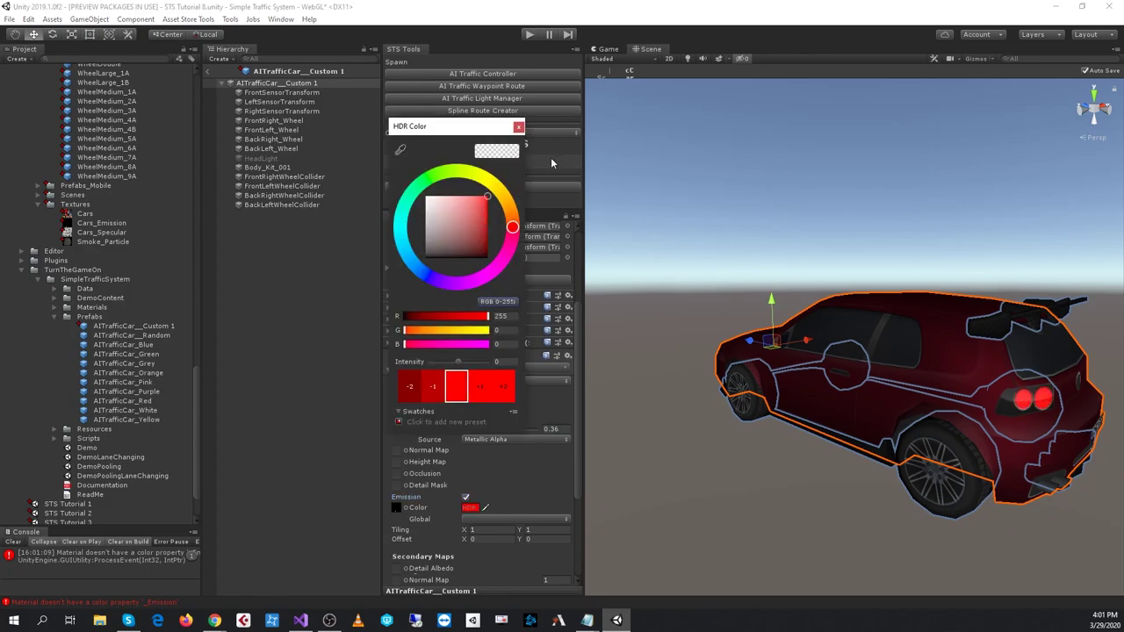
{"action": "left_click", "coordinate": [518, 127]}
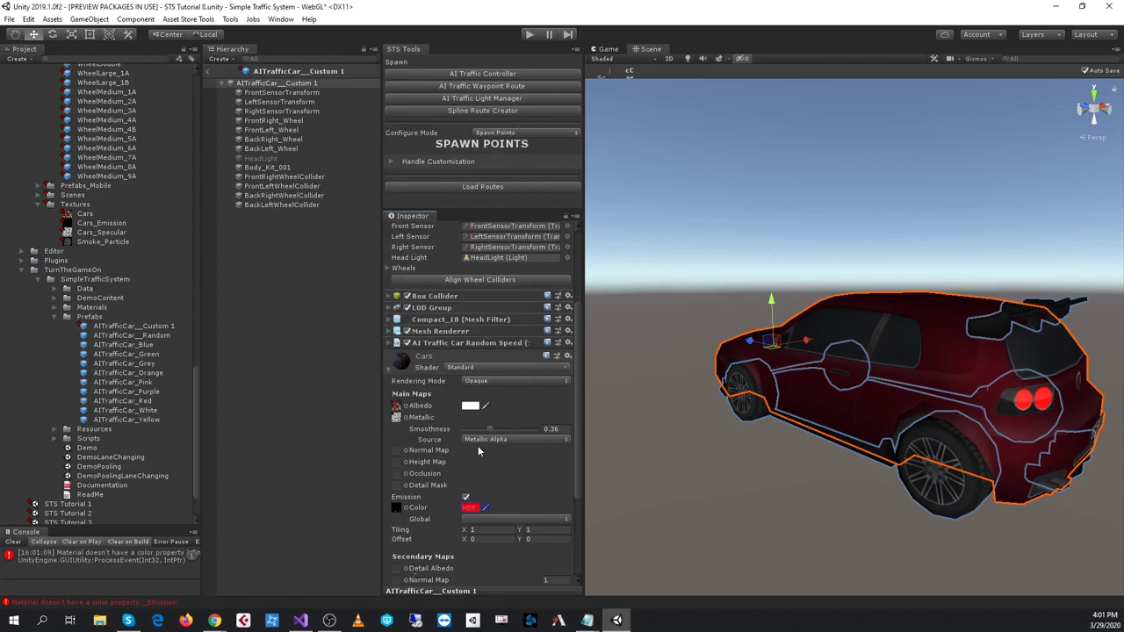
{"action": "left_click", "coordinate": [466, 498]}
{"action": "left_click", "coordinate": [467, 498]}
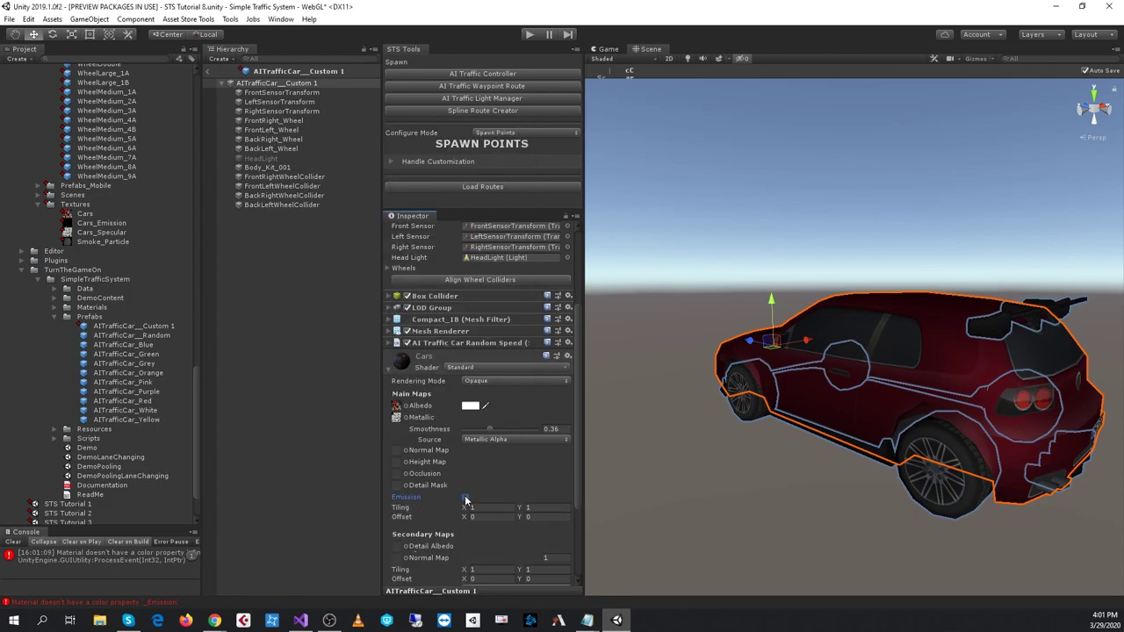
{"action": "left_click", "coordinate": [467, 498]}
{"action": "left_click", "coordinate": [466, 498]}
{"action": "left_click", "coordinate": [467, 498]}
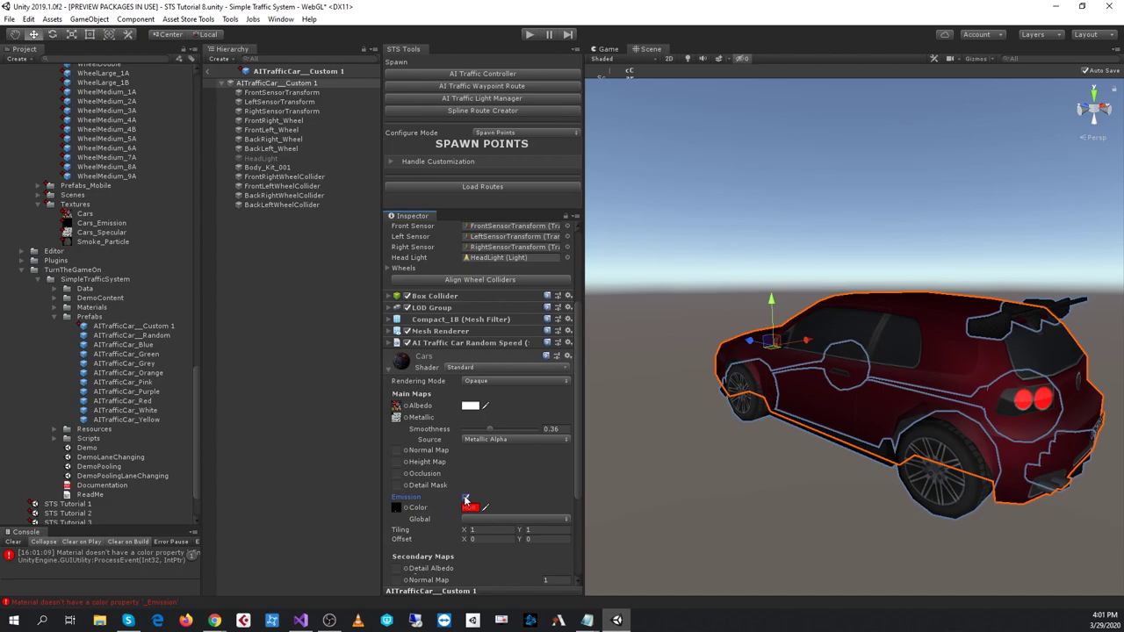
{"action": "left_click", "coordinate": [466, 497]}
{"action": "left_click", "coordinate": [466, 498]}
Viewing the car's rear, raise the red emission's HDR intensity to 7.8
{"action": "left_click_drag", "start_coordinate": [865, 380], "coordinate": [779, 352], "text": "alt"}
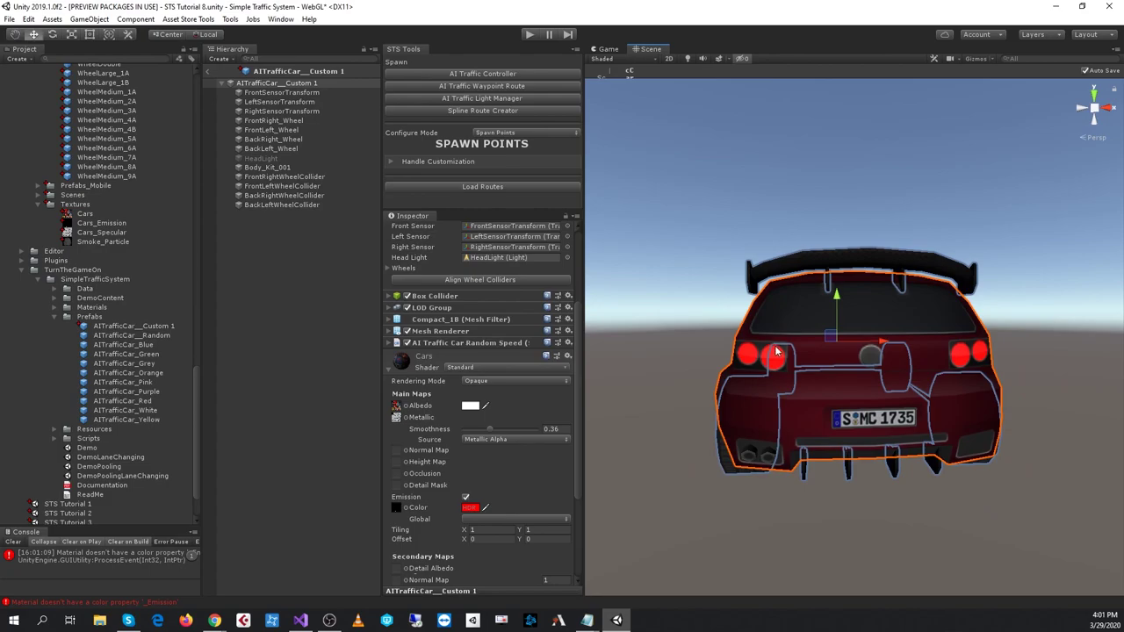
{"action": "left_click", "coordinate": [466, 498]}
{"action": "left_click", "coordinate": [466, 498]}
{"action": "left_click", "coordinate": [473, 510]}
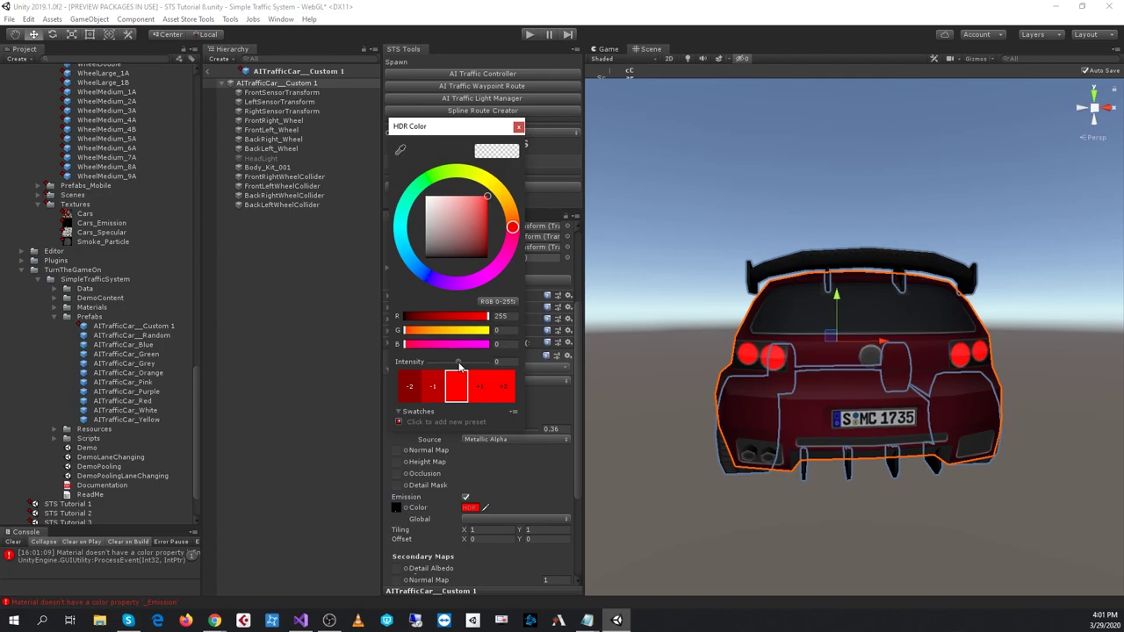
{"action": "mouse_move", "coordinate": [459, 367]}
{"action": "left_mouse_down"}
{"action": "mouse_move", "coordinate": [488, 367]}
{"action": "mouse_move", "coordinate": [479, 371]}
{"action": "left_mouse_up"}
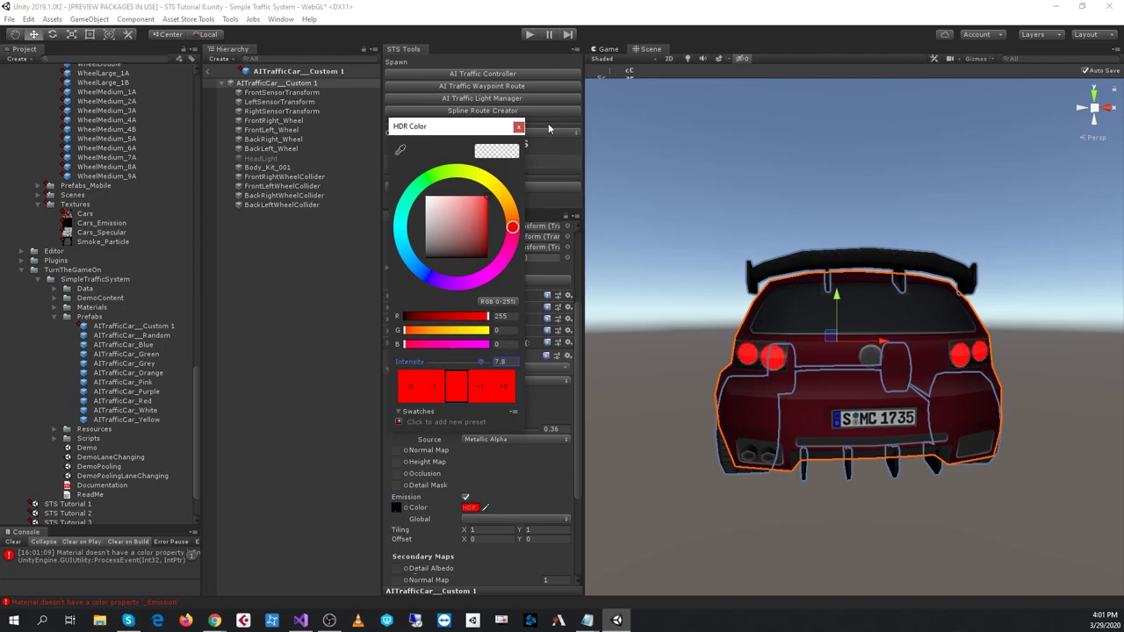
{"action": "left_click", "coordinate": [519, 127]}
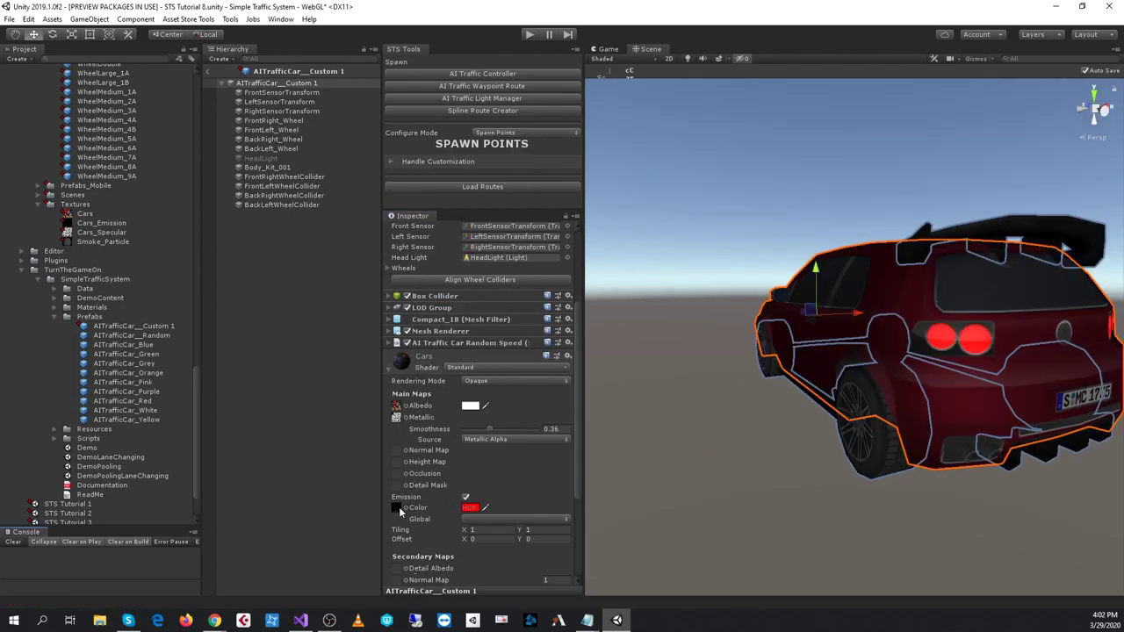
Return to the scene, play-test the custom car's glowing tail lights at the intersection, then stop
{"action": "left_click", "coordinate": [211, 72]}
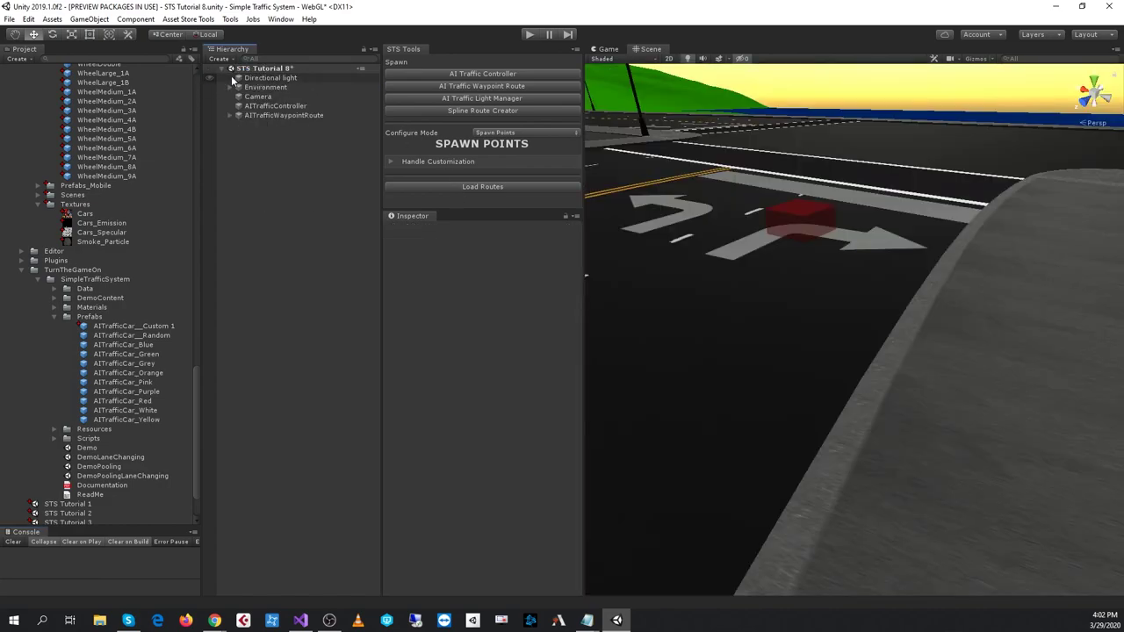
{"action": "left_click", "coordinate": [531, 35]}
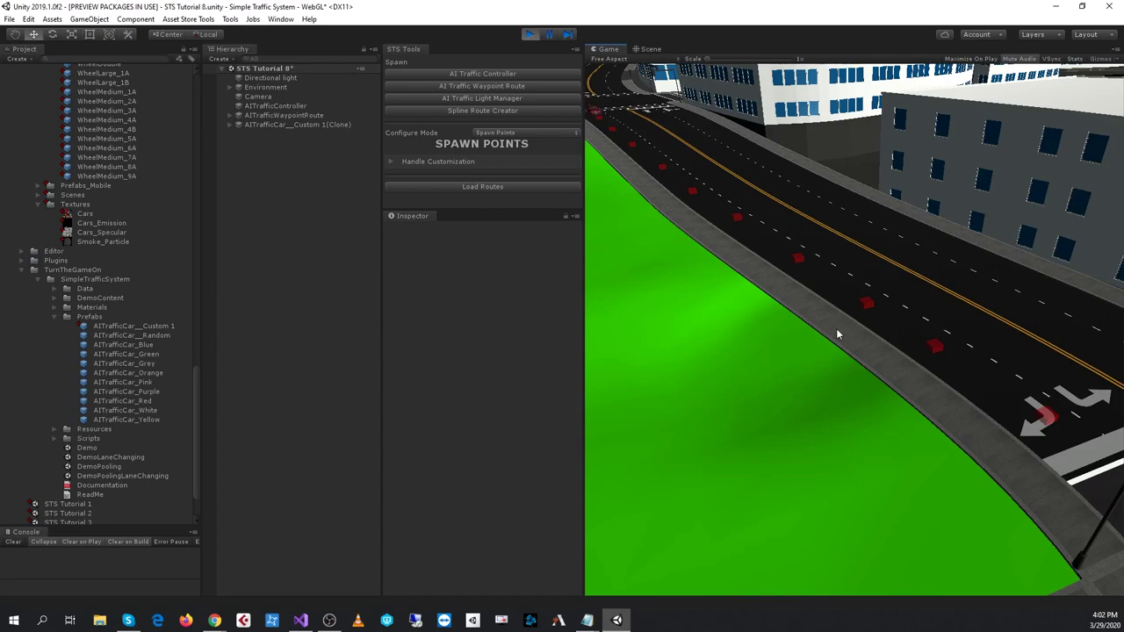
{"action": "left_click", "coordinate": [649, 50]}
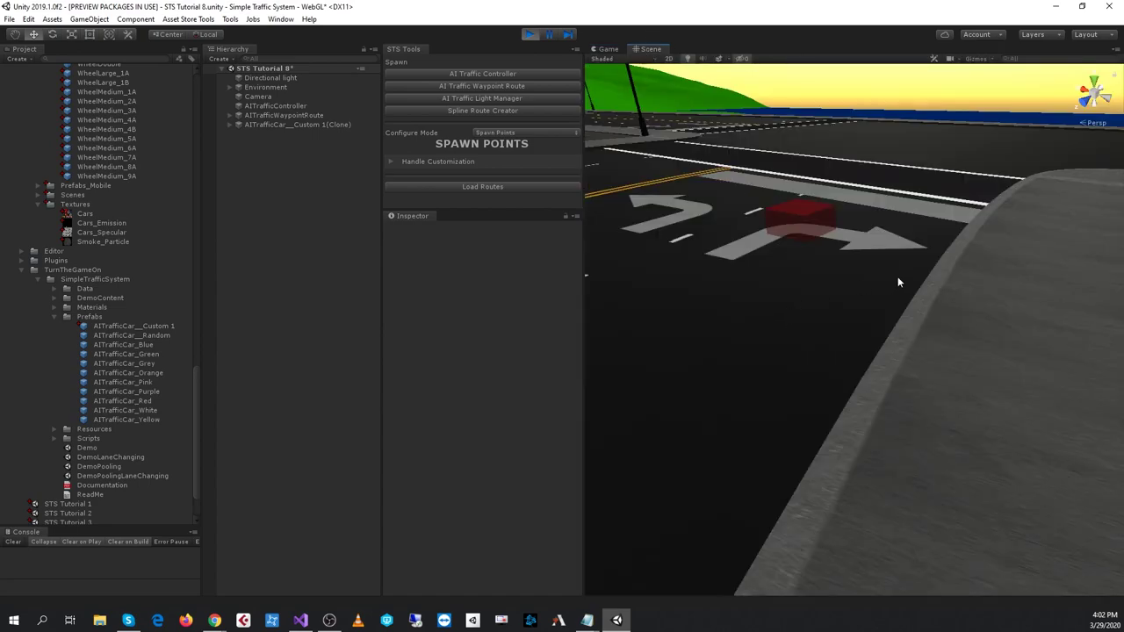
{"action": "scroll", "coordinate": [899, 282], "scroll_direction": "down", "scroll_amount": 3}
{"action": "left_click_drag", "start_coordinate": [910, 306], "coordinate": [927, 334], "text": "alt"}
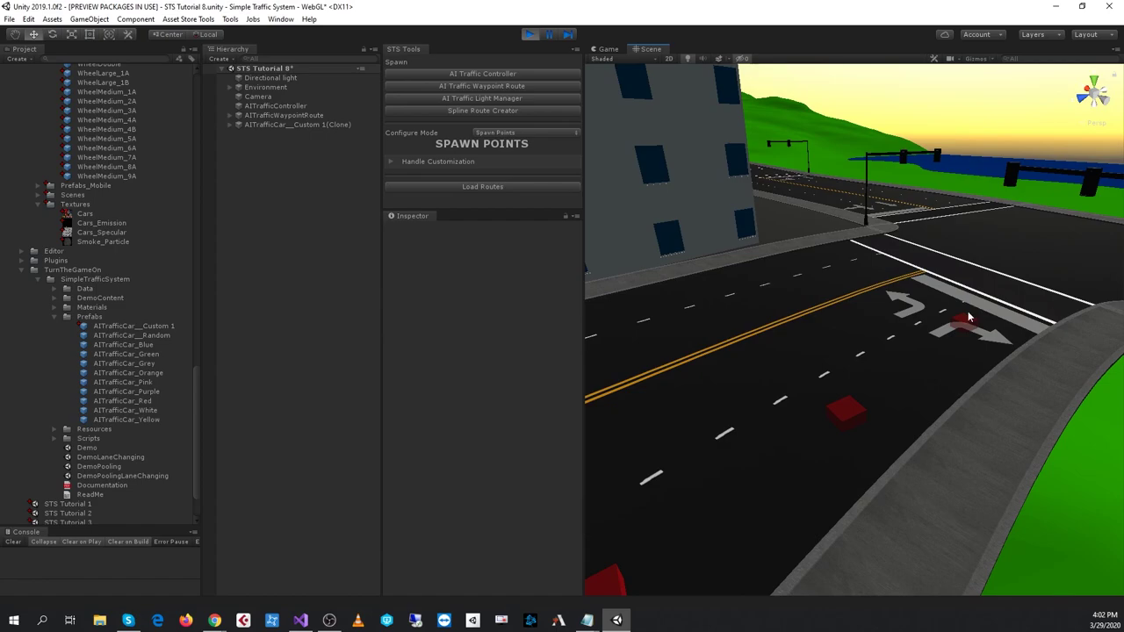
{"action": "scroll", "coordinate": [969, 327], "scroll_direction": "up", "scroll_amount": 5}
{"action": "scroll", "coordinate": [984, 317], "scroll_direction": "down", "scroll_amount": 6}
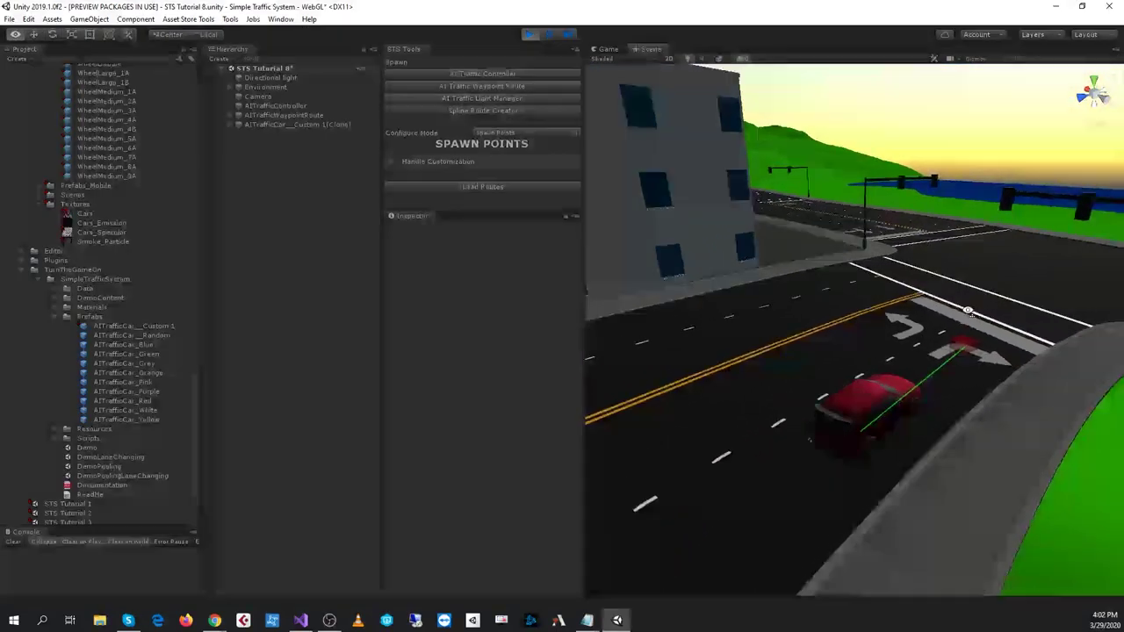
{"action": "scroll", "coordinate": [948, 347], "scroll_direction": "up", "scroll_amount": 3}
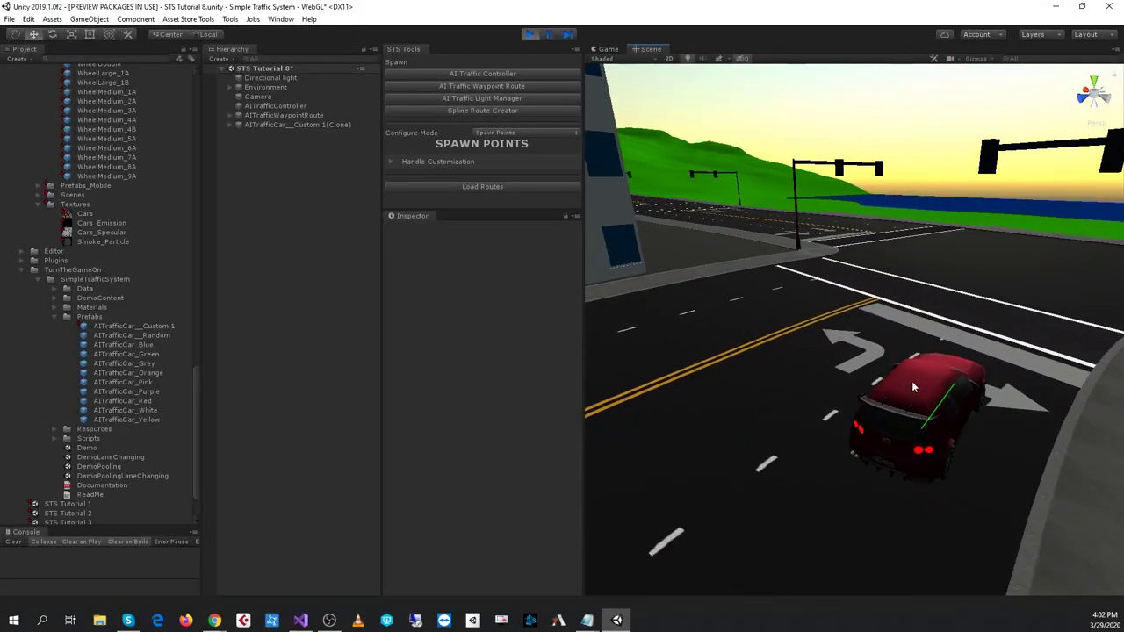
{"action": "left_click", "coordinate": [529, 35]}
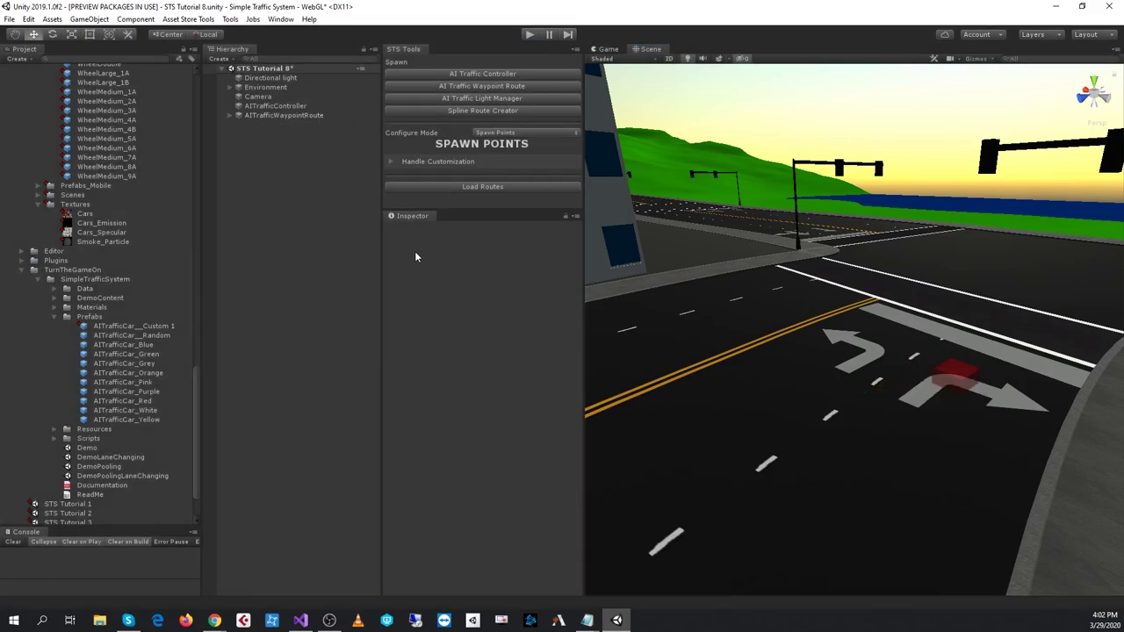
Inspect the AITrafficCar__Custom 1 prefab with its AI Traffic Car and Cars material sections collapsed
{"action": "left_click", "coordinate": [148, 326]}
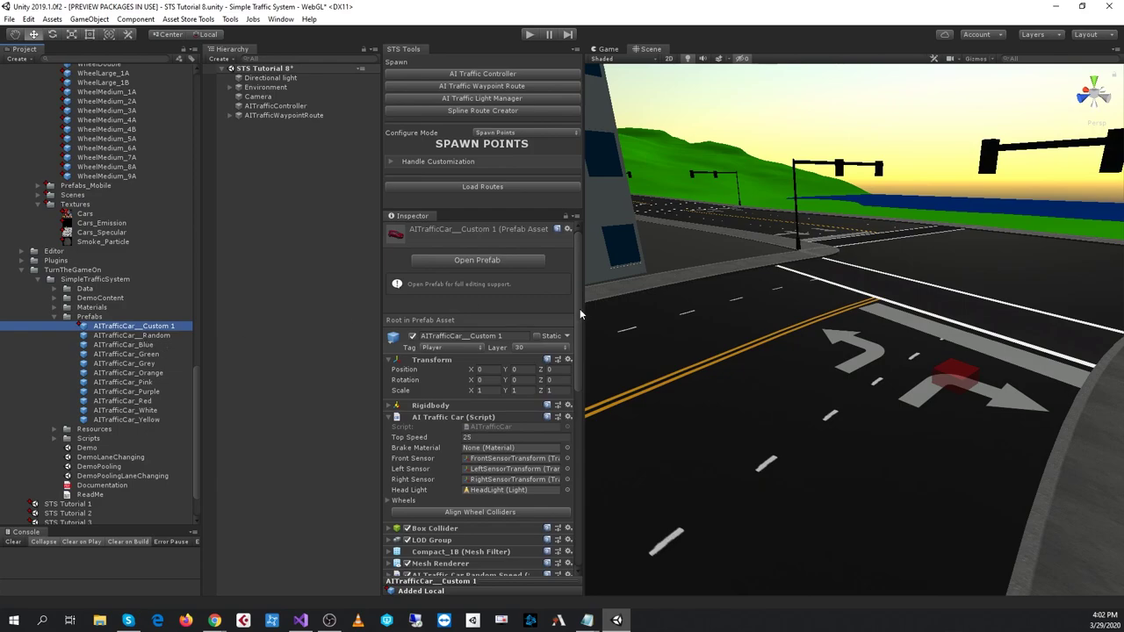
{"action": "scroll", "coordinate": [493, 418], "scroll_direction": "down", "scroll_amount": 5}
{"action": "scroll", "coordinate": [465, 360], "scroll_direction": "up", "scroll_amount": 3}
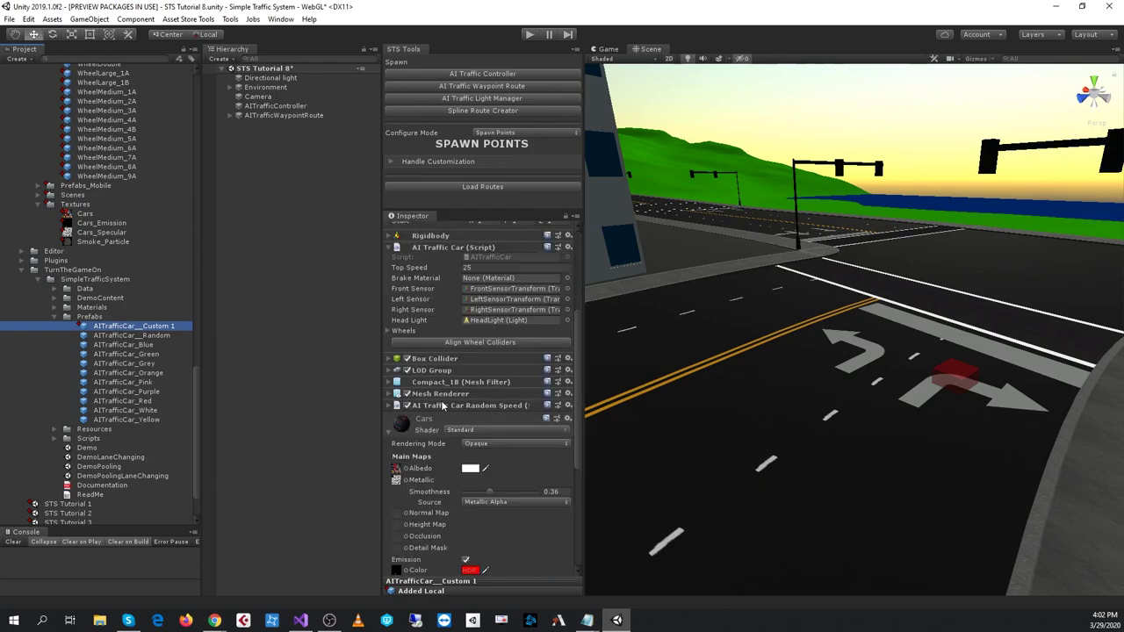
{"action": "left_click", "coordinate": [431, 250]}
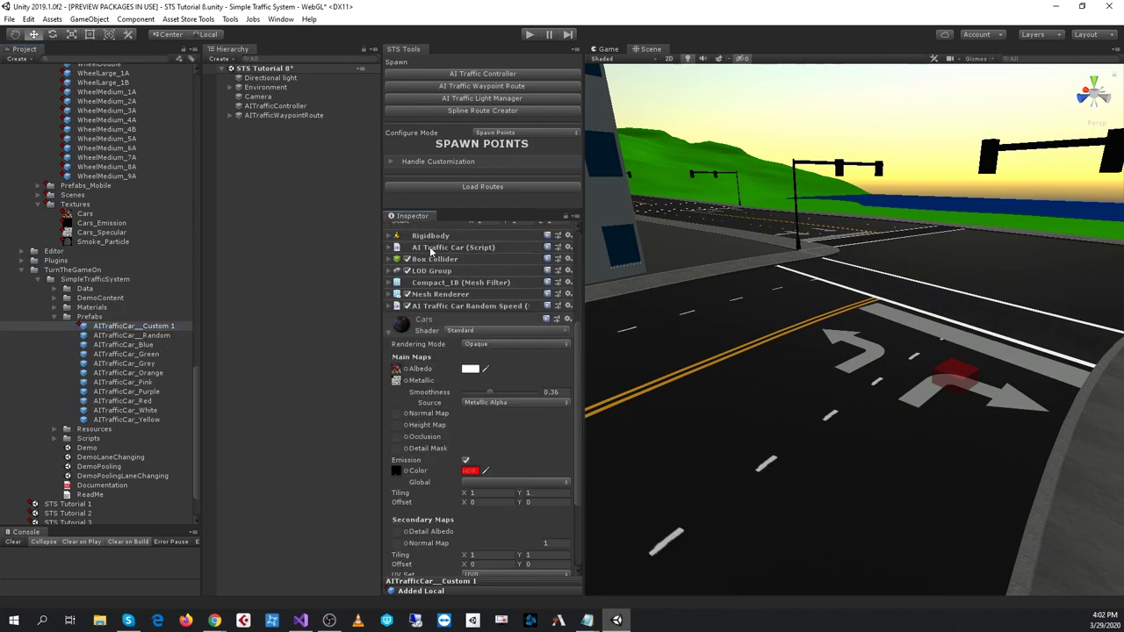
{"action": "left_click", "coordinate": [387, 331]}
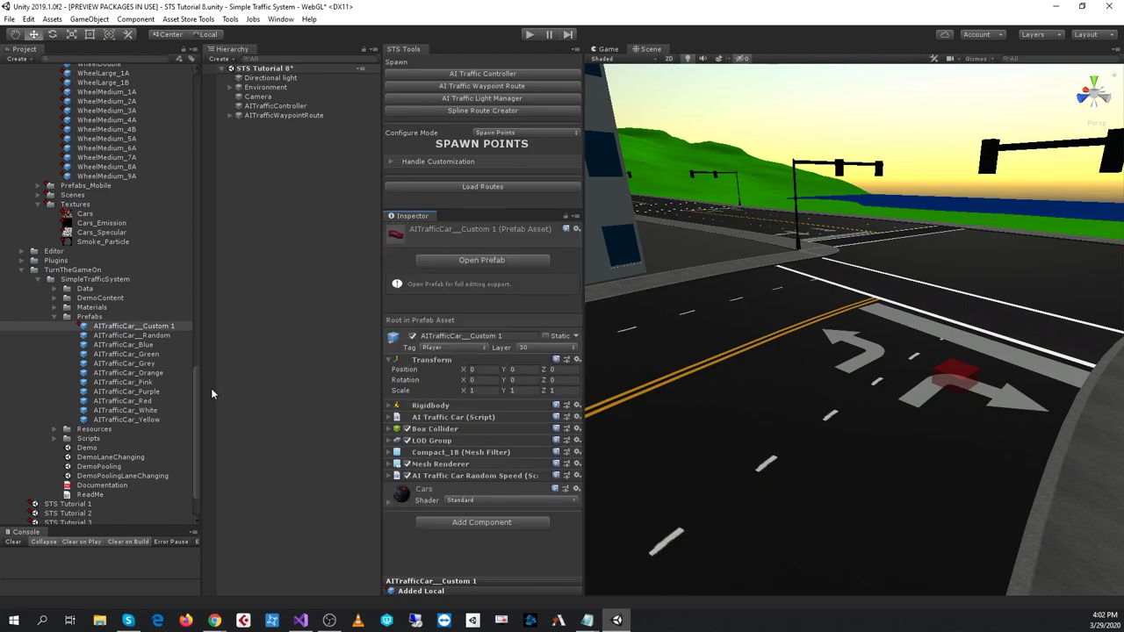
View the BrakeLight script under Scripts > Utility, check AITrafficController, then reselect the custom prefab
{"action": "scroll", "coordinate": [132, 379], "scroll_direction": "down", "scroll_amount": 3}
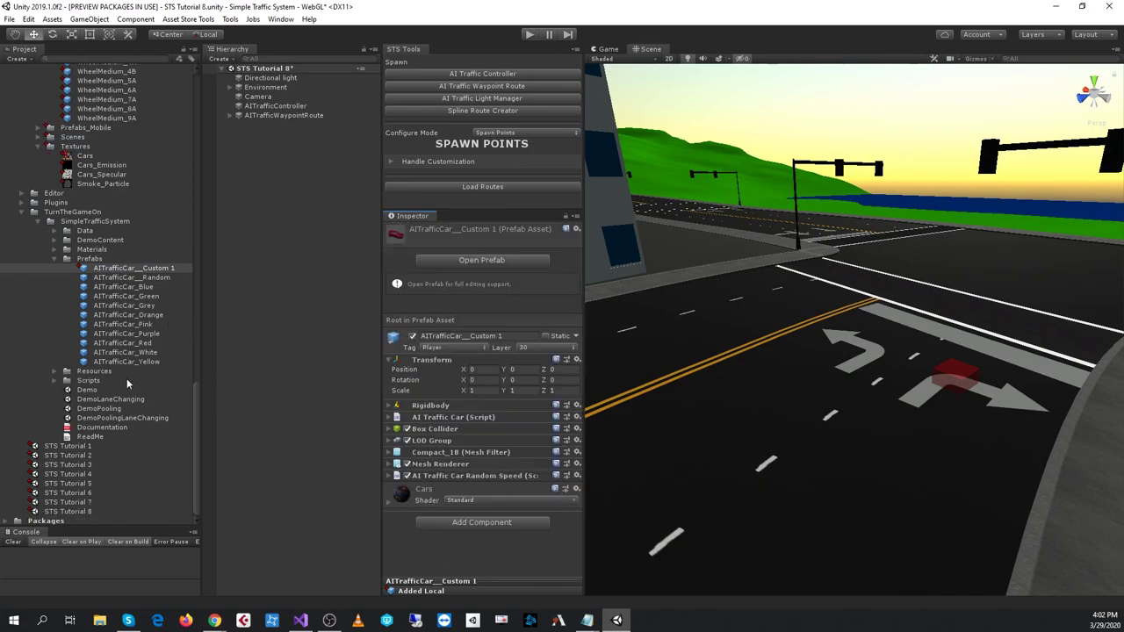
{"action": "left_click", "coordinate": [54, 380]}
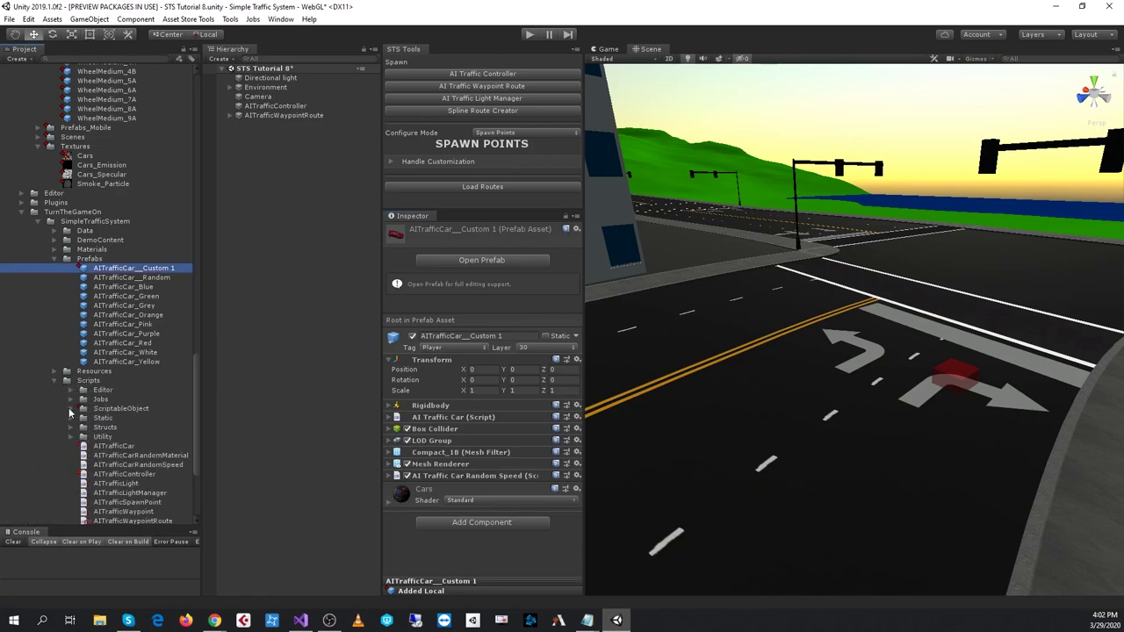
{"action": "left_click", "coordinate": [72, 436]}
{"action": "scroll", "coordinate": [131, 360], "scroll_direction": "down", "scroll_amount": 5}
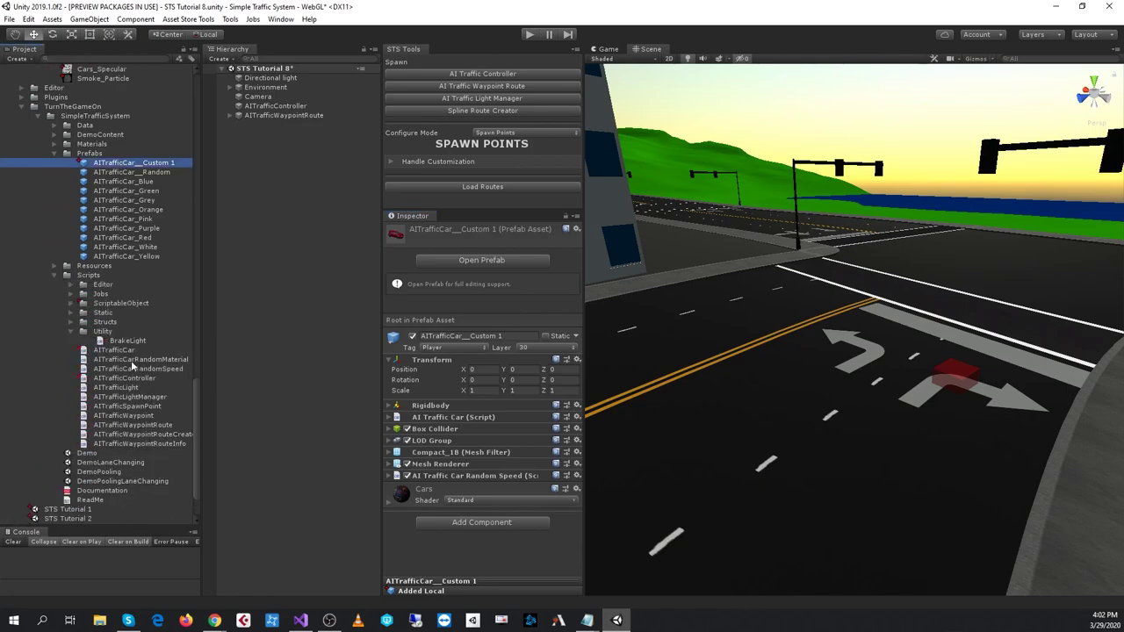
{"action": "left_click", "coordinate": [123, 341]}
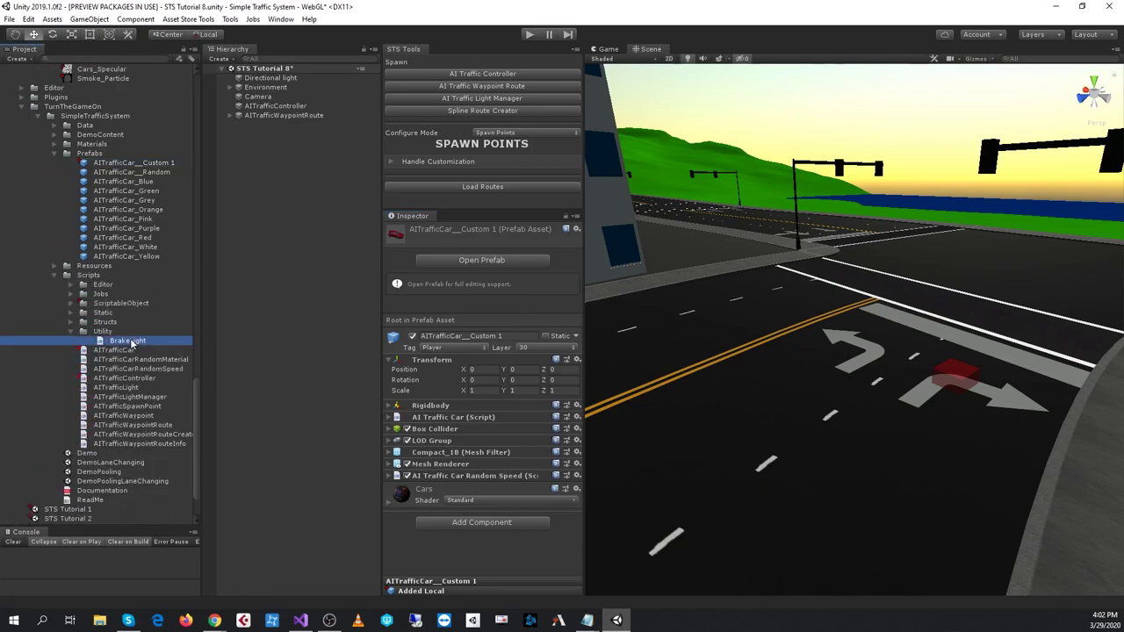
{"action": "left_click", "coordinate": [282, 107]}
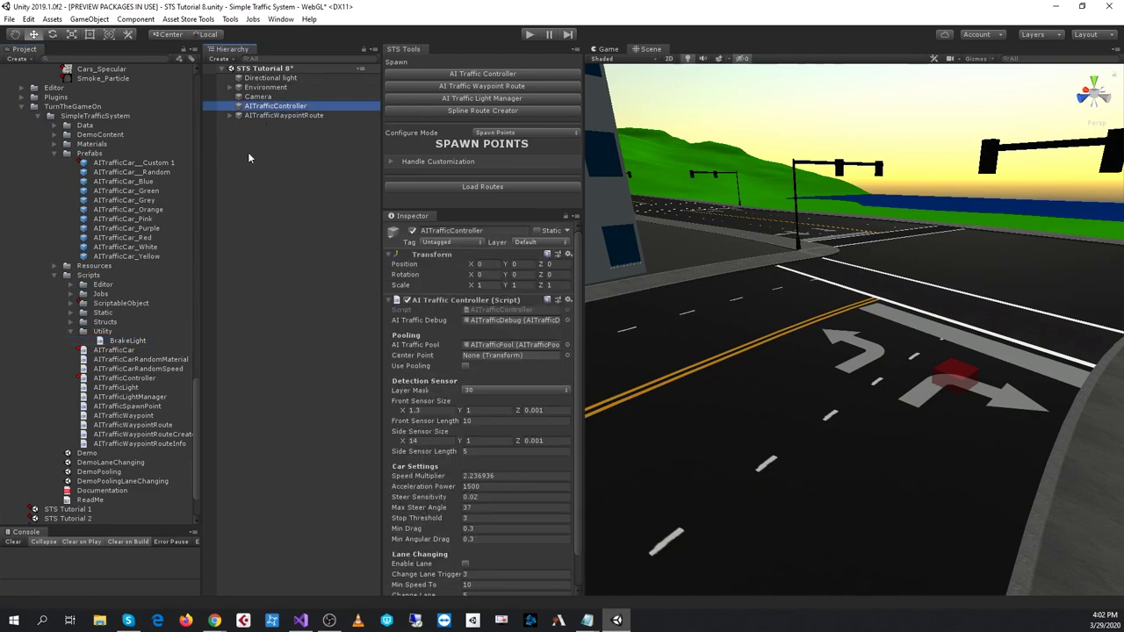
{"action": "left_click", "coordinate": [143, 164]}
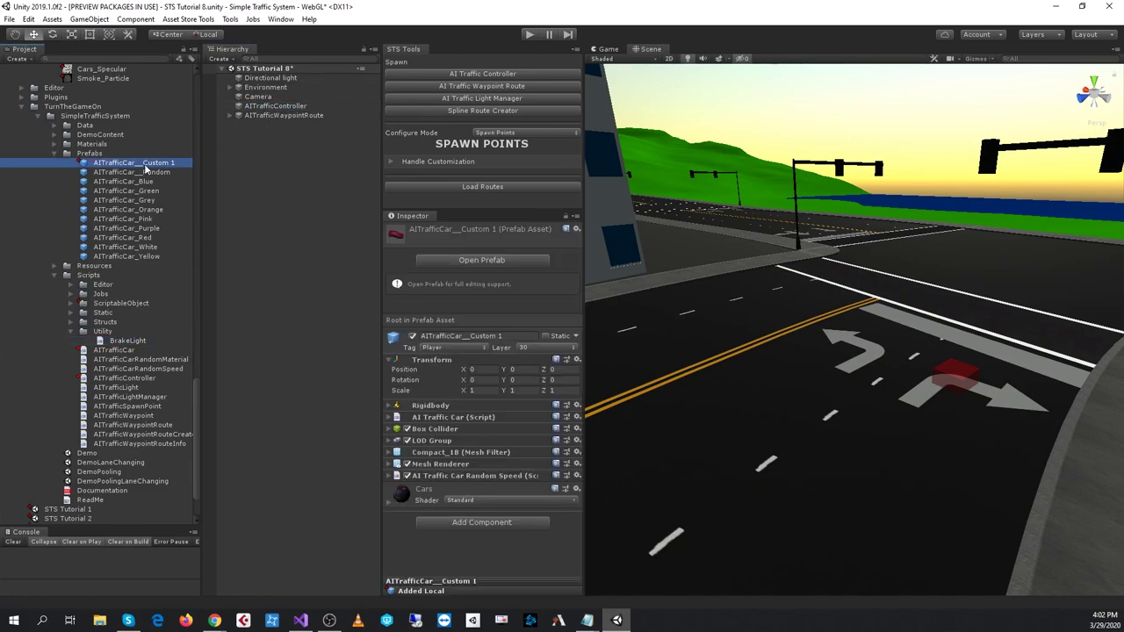
Open the custom car prefab, attach the BrakeLight script, and add a child Point Light
{"action": "left_click", "coordinate": [462, 259]}
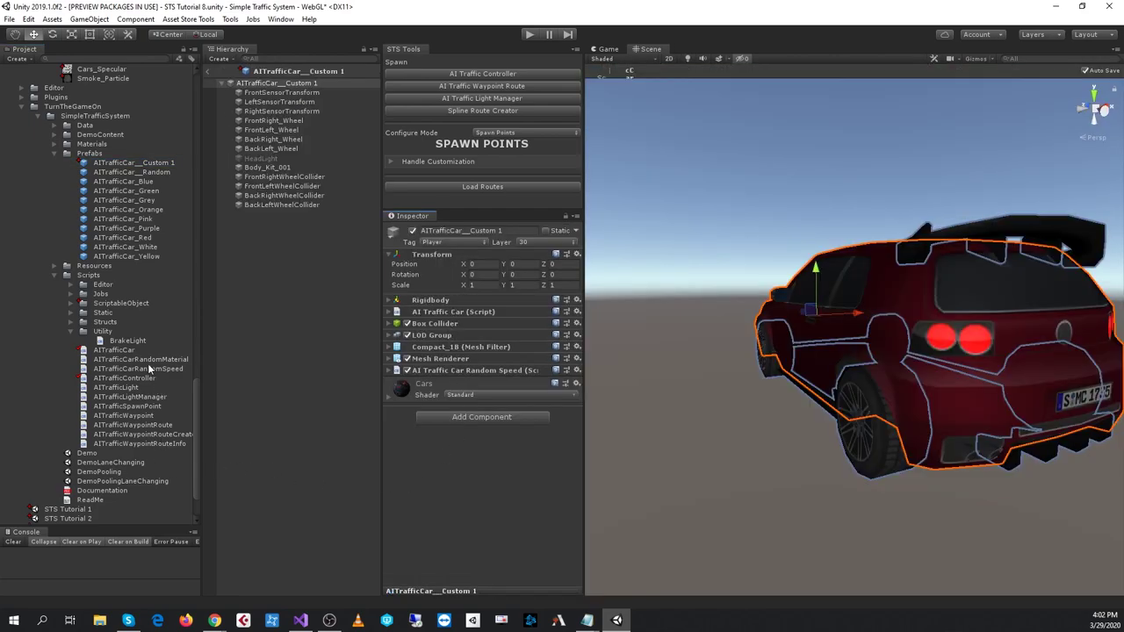
{"action": "left_click_drag", "start_coordinate": [457, 446], "coordinate": [455, 441]}
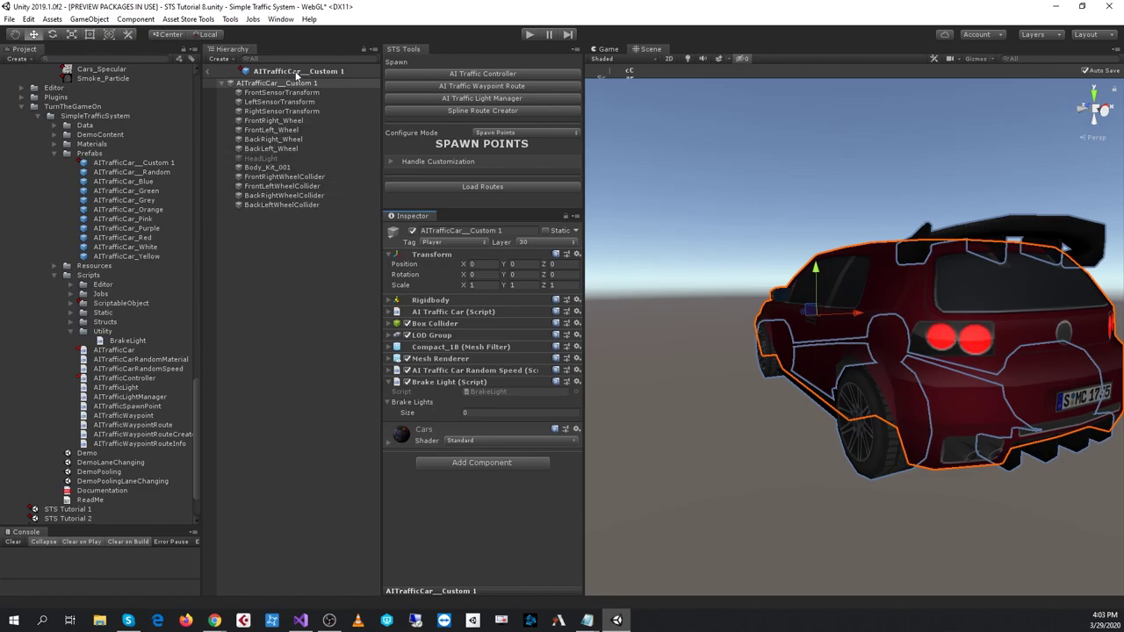
{"action": "right_click", "coordinate": [286, 82]}
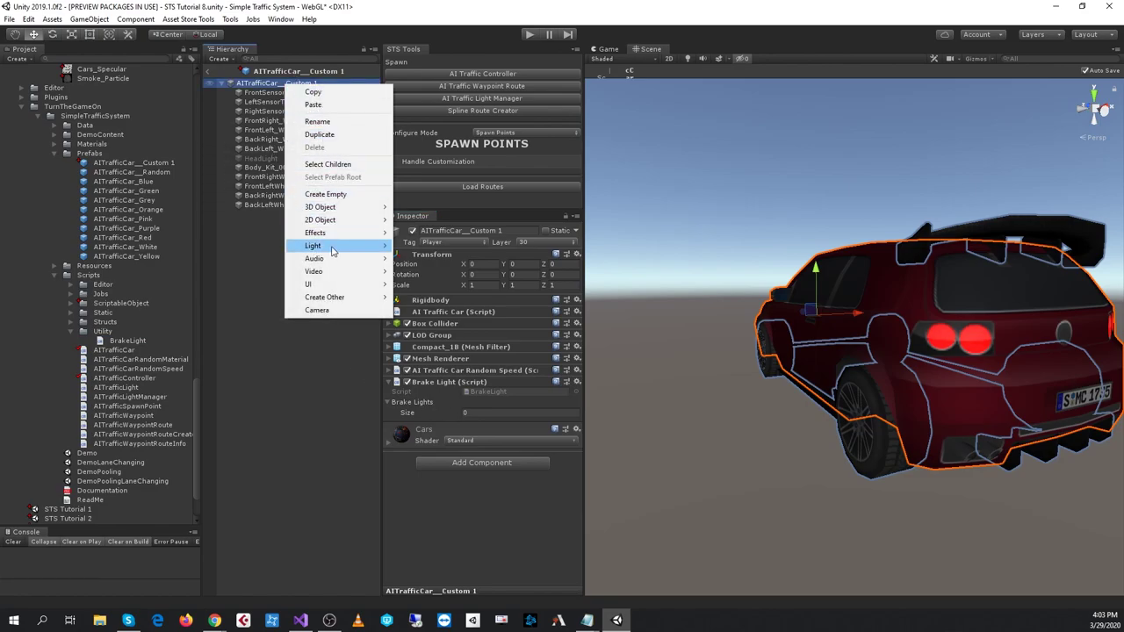
{"action": "mouse_move", "coordinate": [339, 245]}
{"action": "left_click", "coordinate": [428, 259]}
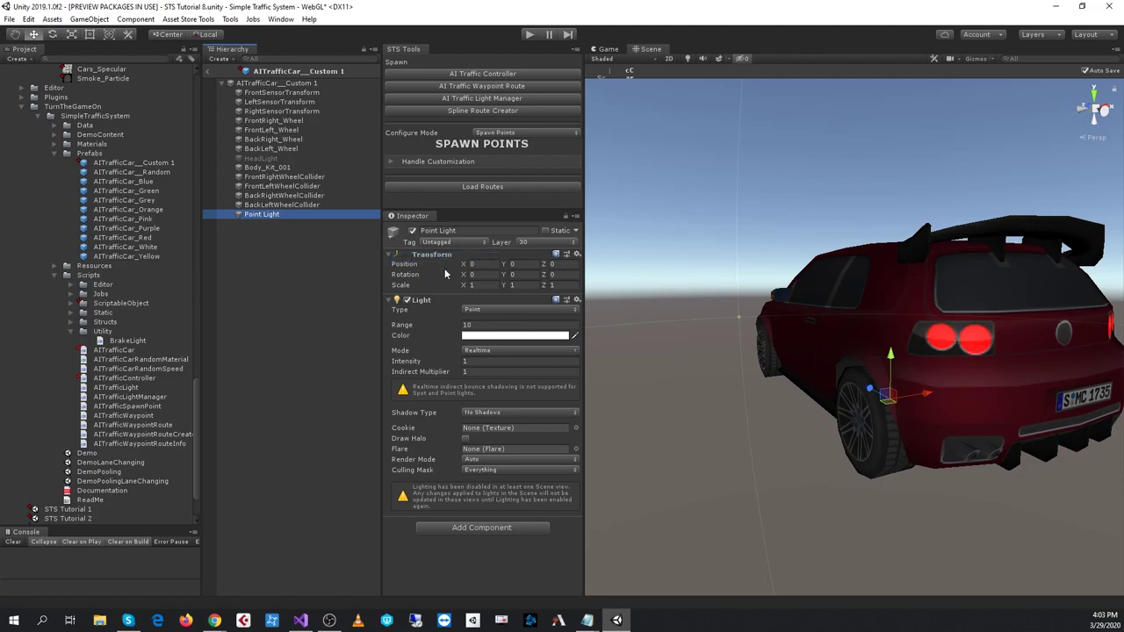
Position the point light behind the car at tail-light height
{"action": "left_click_drag", "start_coordinate": [869, 389], "coordinate": [908, 424]}
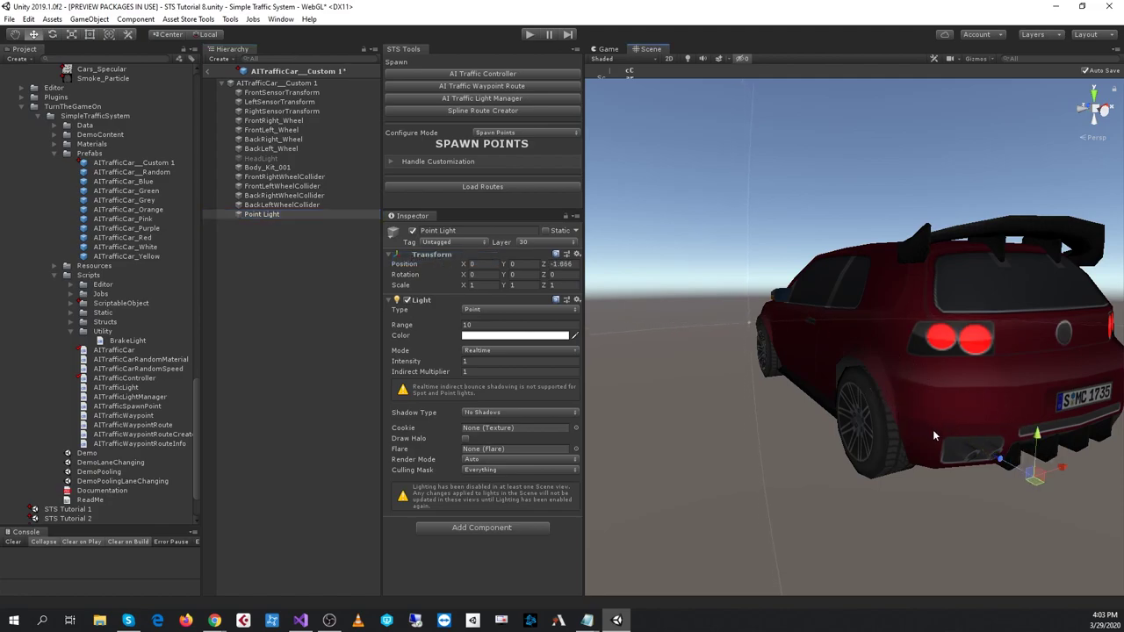
{"action": "left_click_drag", "start_coordinate": [1036, 439], "coordinate": [1019, 339]}
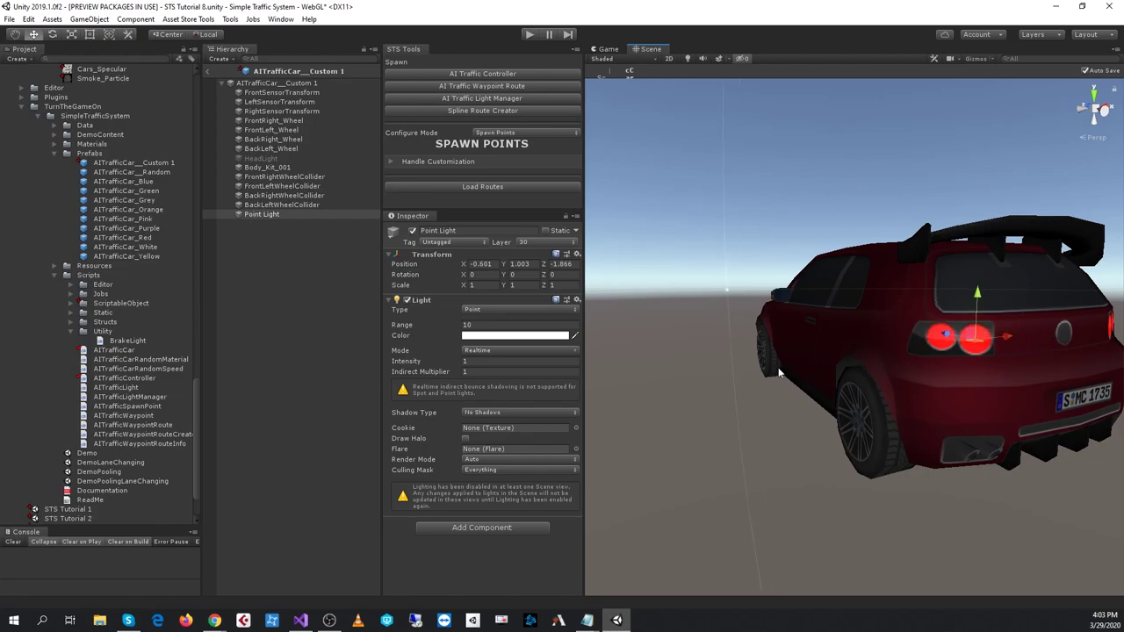
{"action": "left_click_drag", "start_coordinate": [901, 345], "coordinate": [953, 385], "text": "alt"}
{"action": "left_click_drag", "start_coordinate": [858, 380], "coordinate": [867, 385]}
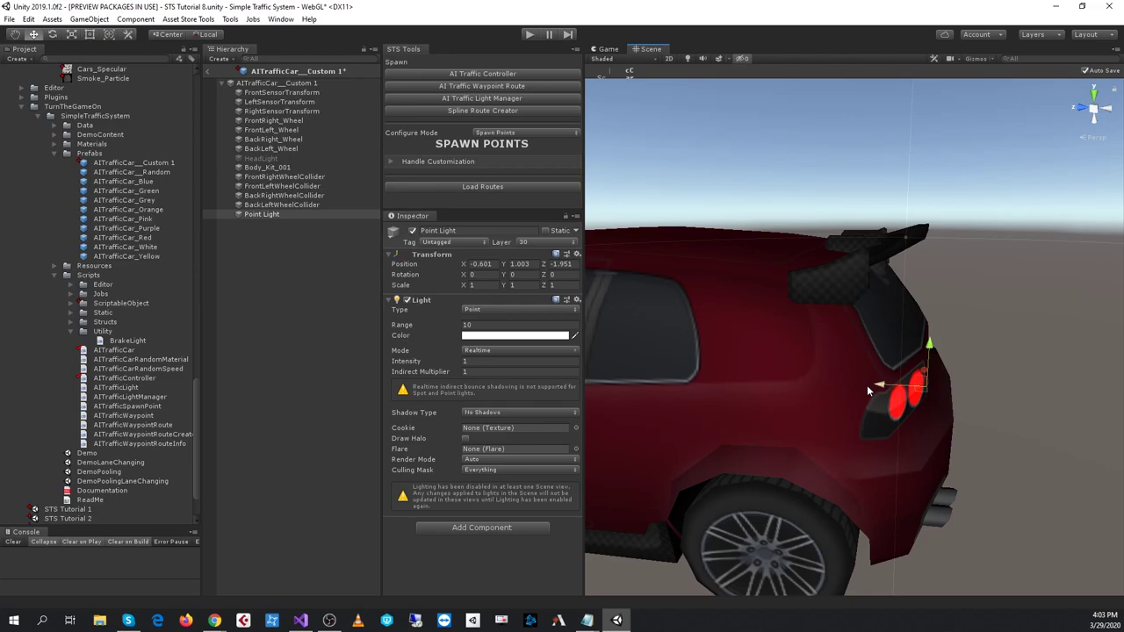
Set the point light's Range to 0.51 and its colour to pure red
{"action": "left_click_drag", "start_coordinate": [411, 326], "coordinate": [352, 335]}
{"action": "type", "text": "0"}
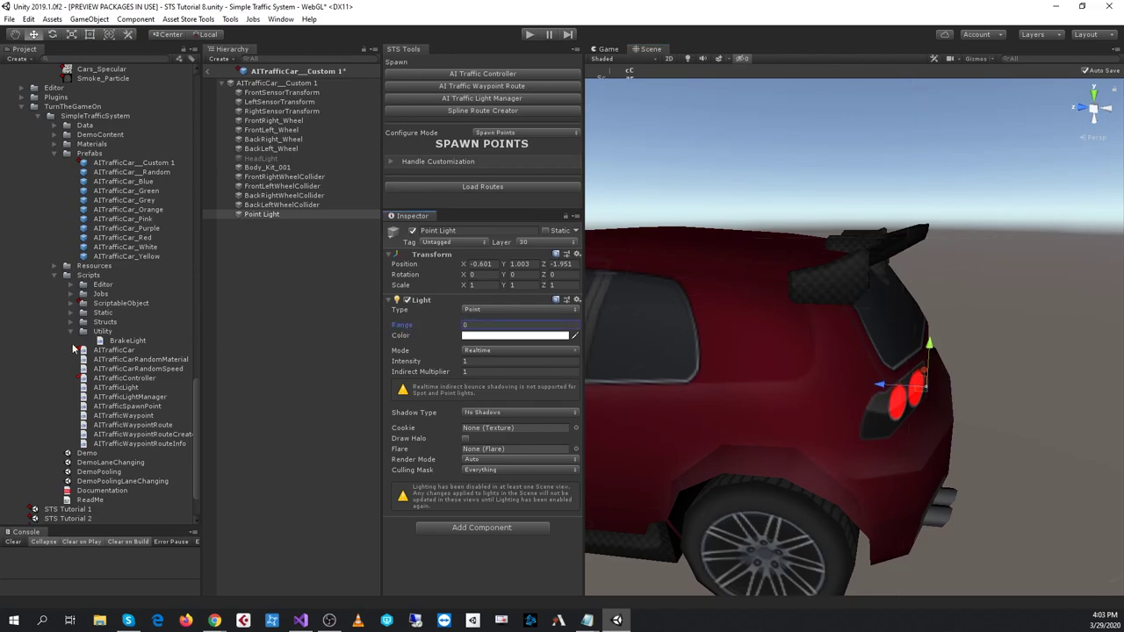
{"action": "type", "text": ".51"}
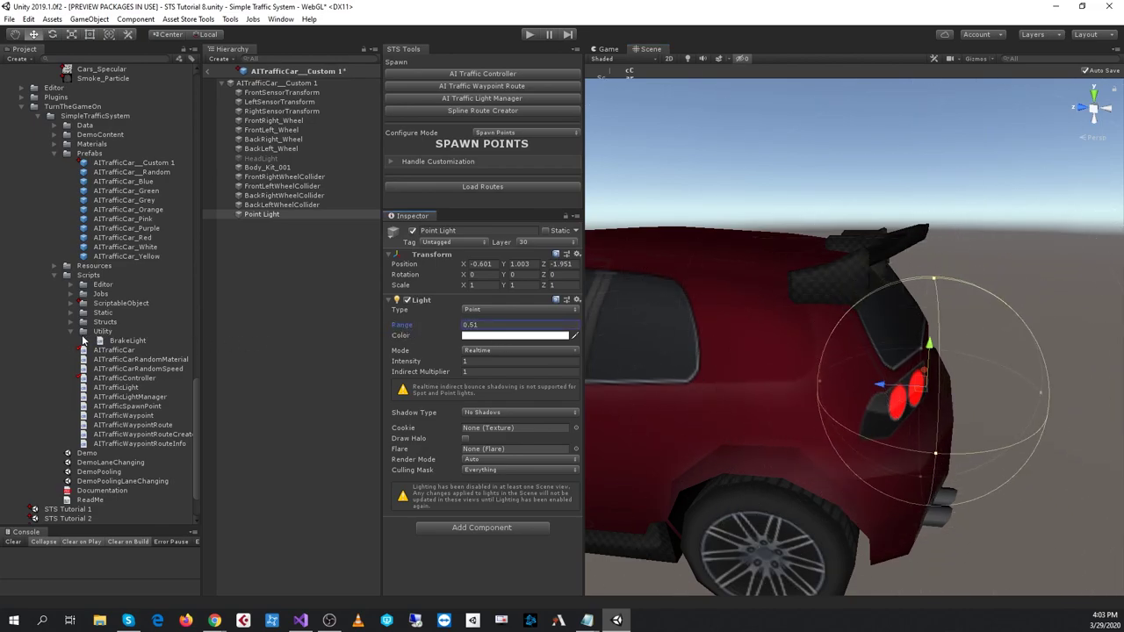
{"action": "left_click", "coordinate": [480, 336]}
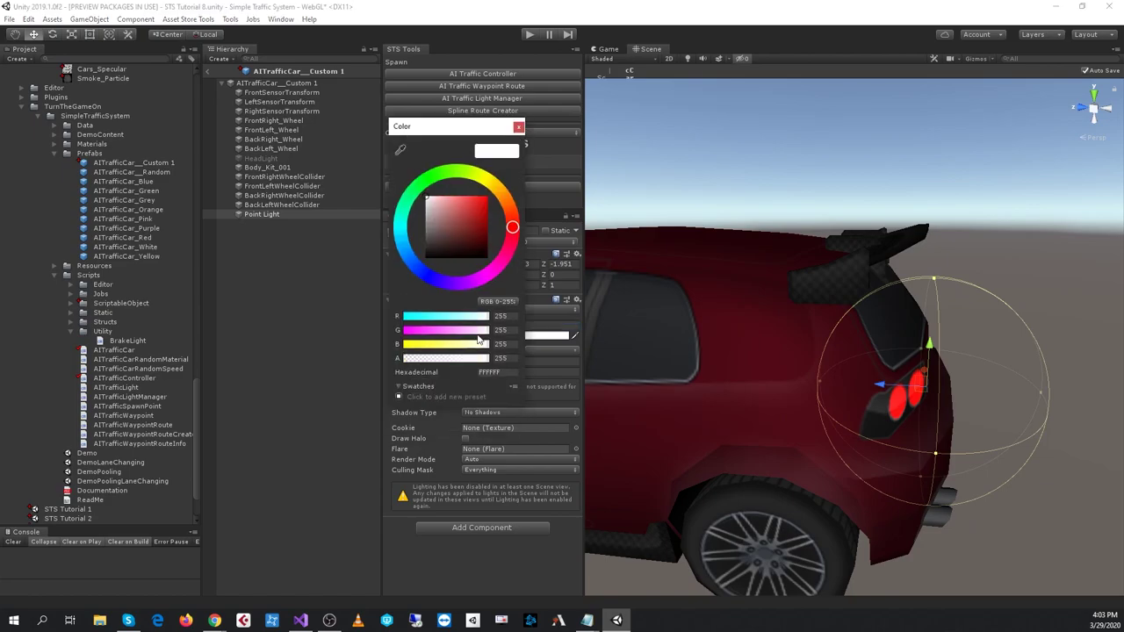
{"action": "left_click", "coordinate": [487, 195]}
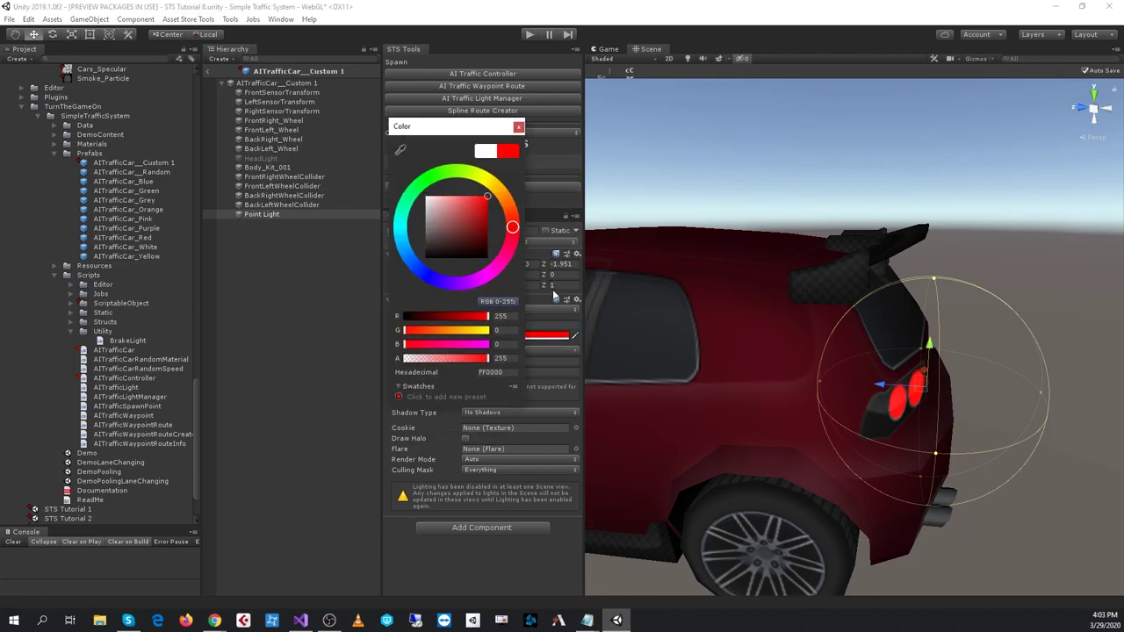
{"action": "left_click", "coordinate": [518, 127]}
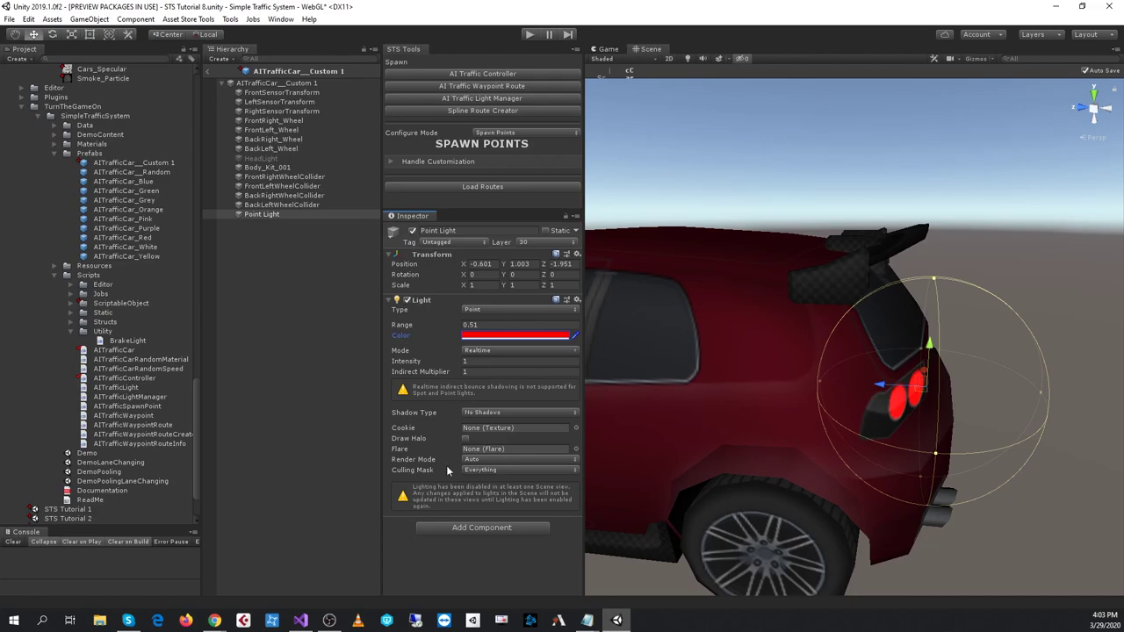
Enable scene lighting, enlarge the light's range around the tail lamp, and raise intensity to 8.89
{"action": "left_click", "coordinate": [687, 58]}
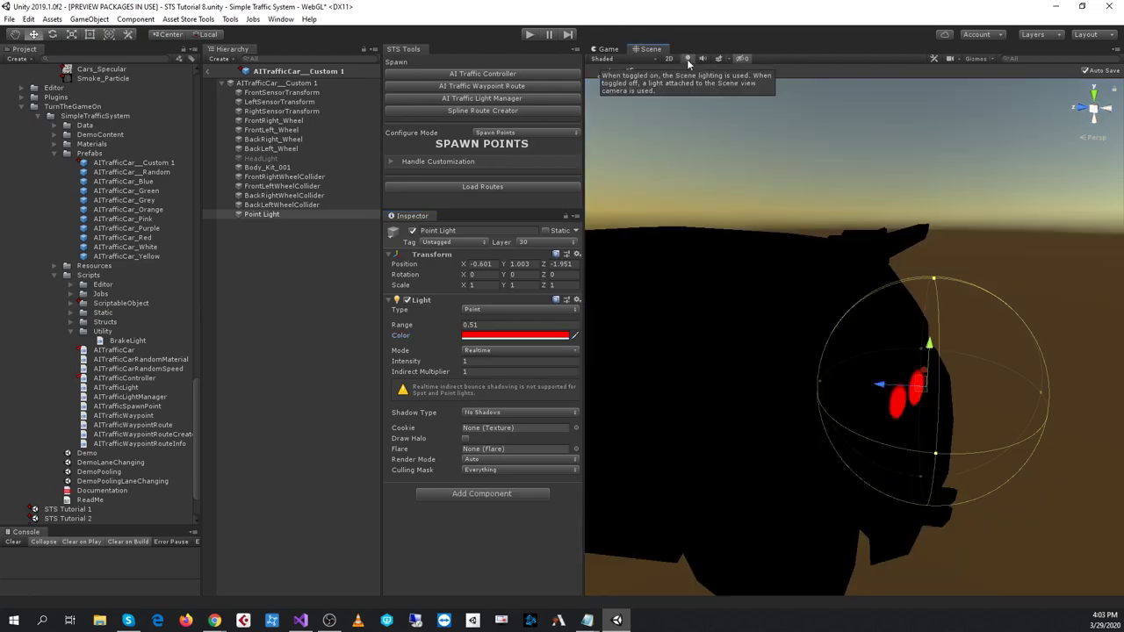
{"action": "left_click_drag", "start_coordinate": [909, 348], "coordinate": [777, 330], "text": "alt"}
{"action": "left_click_drag", "start_coordinate": [404, 325], "coordinate": [567, 349]}
{"action": "left_click_drag", "start_coordinate": [808, 326], "coordinate": [793, 353], "text": "alt"}
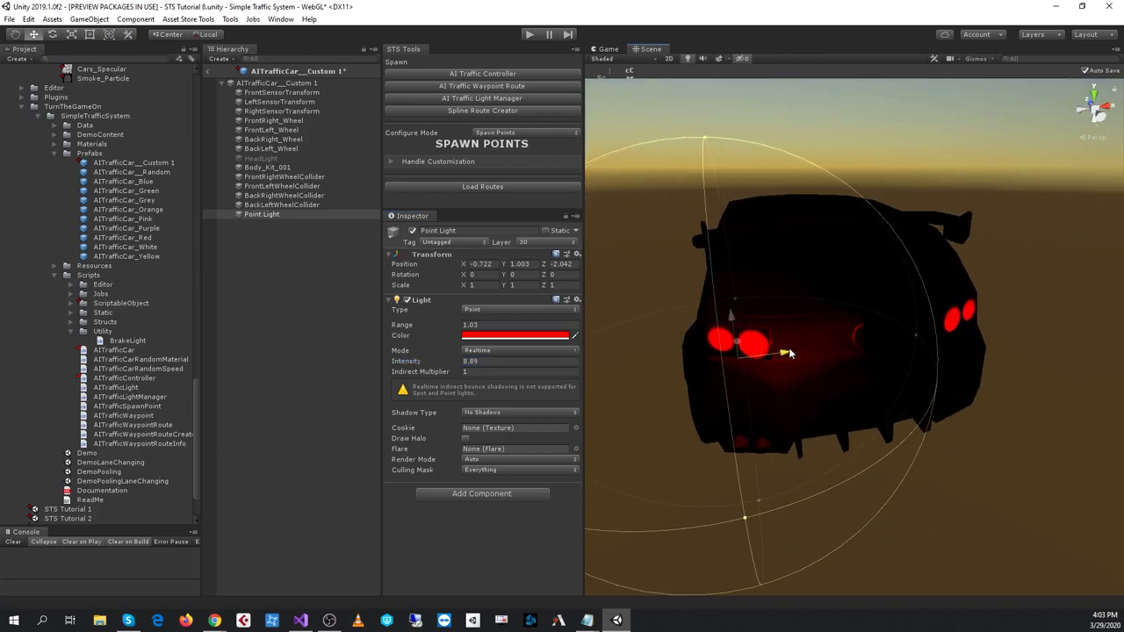
Centre the light on the tail lamp and boost its intensity to 22.72
{"action": "scroll", "coordinate": [792, 353], "scroll_direction": "up", "scroll_amount": 3}
{"action": "middle_click_drag", "start_coordinate": [792, 353], "coordinate": [812, 391]}
{"action": "left_click_drag", "start_coordinate": [812, 391], "coordinate": [896, 337], "text": "alt"}
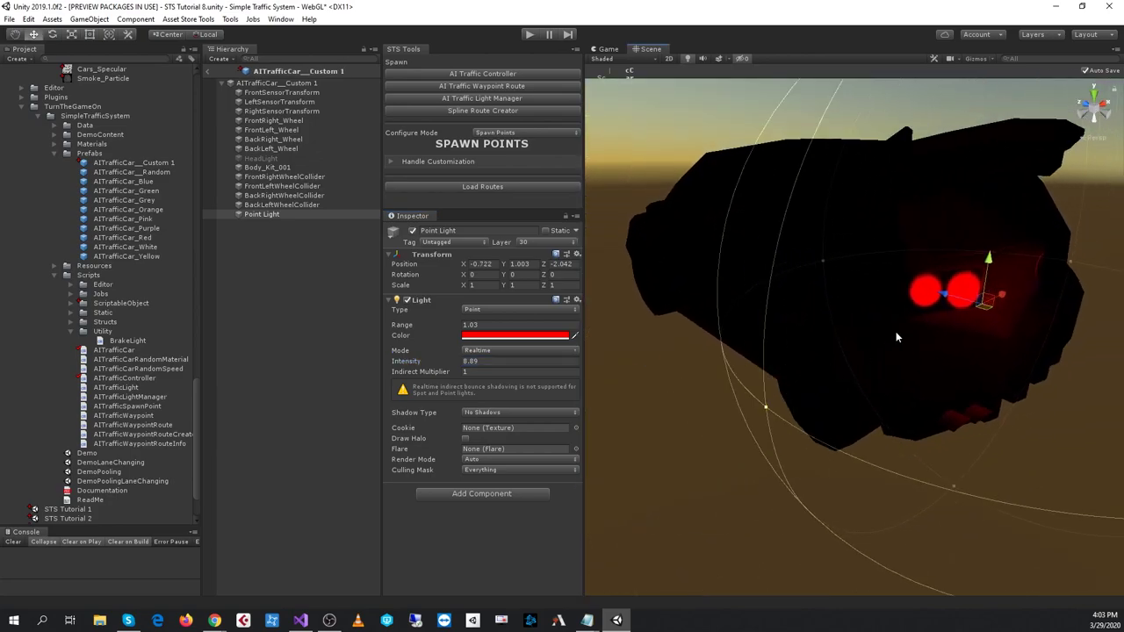
{"action": "left_click_drag", "start_coordinate": [942, 301], "coordinate": [954, 241]}
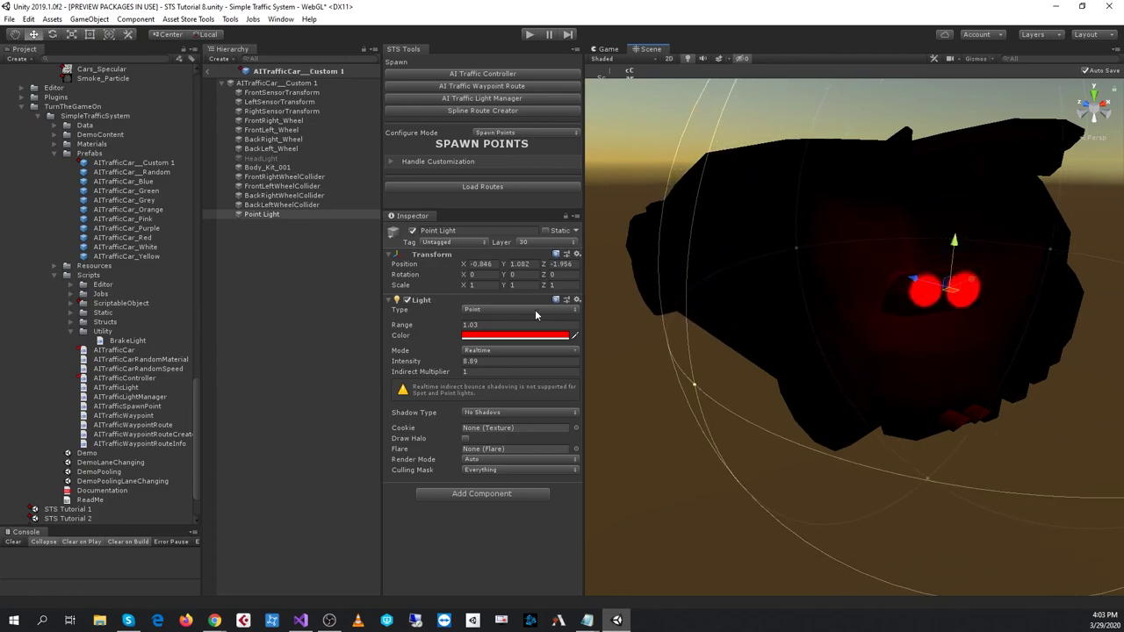
{"action": "left_click_drag", "start_coordinate": [436, 361], "coordinate": [436, 362]}
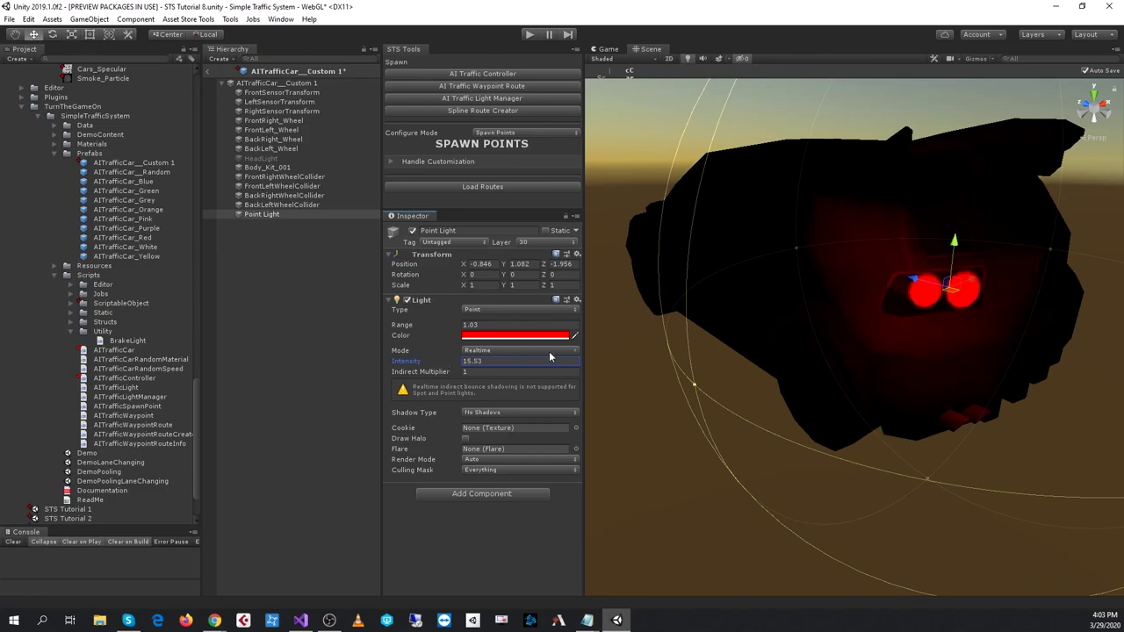
{"action": "left_click_drag", "start_coordinate": [549, 352], "coordinate": [687, 339]}
Duplicate the light as Point Light (1) and move it onto the opposite tail lamp
{"action": "scroll", "coordinate": [895, 294], "scroll_direction": "down", "scroll_amount": 5}
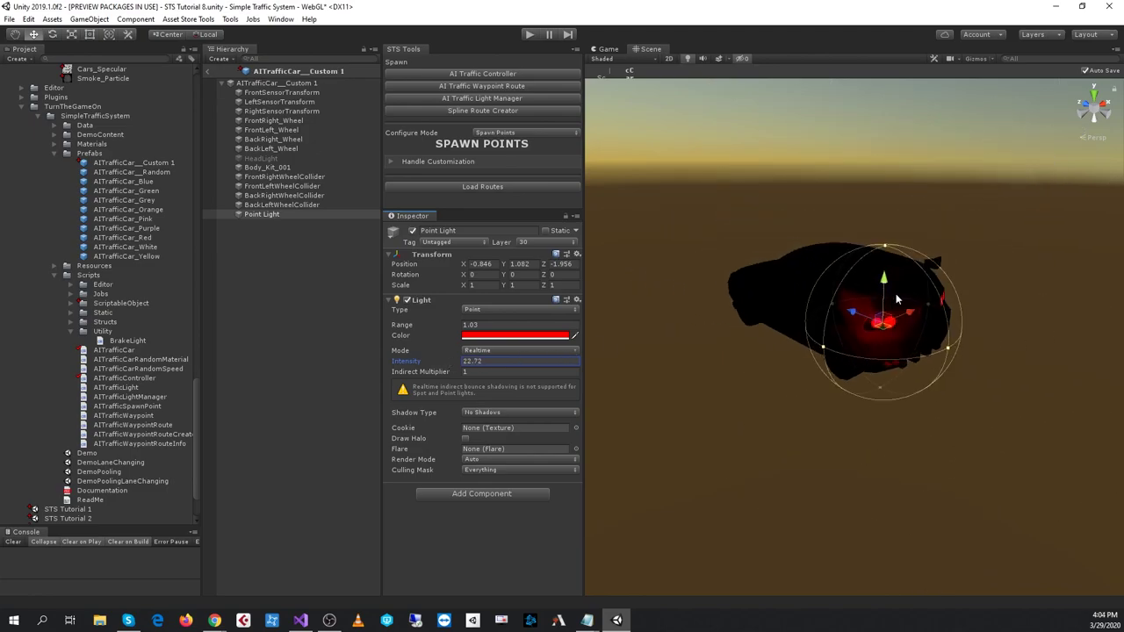
{"action": "left_click_drag", "start_coordinate": [896, 293], "coordinate": [836, 334], "text": "alt"}
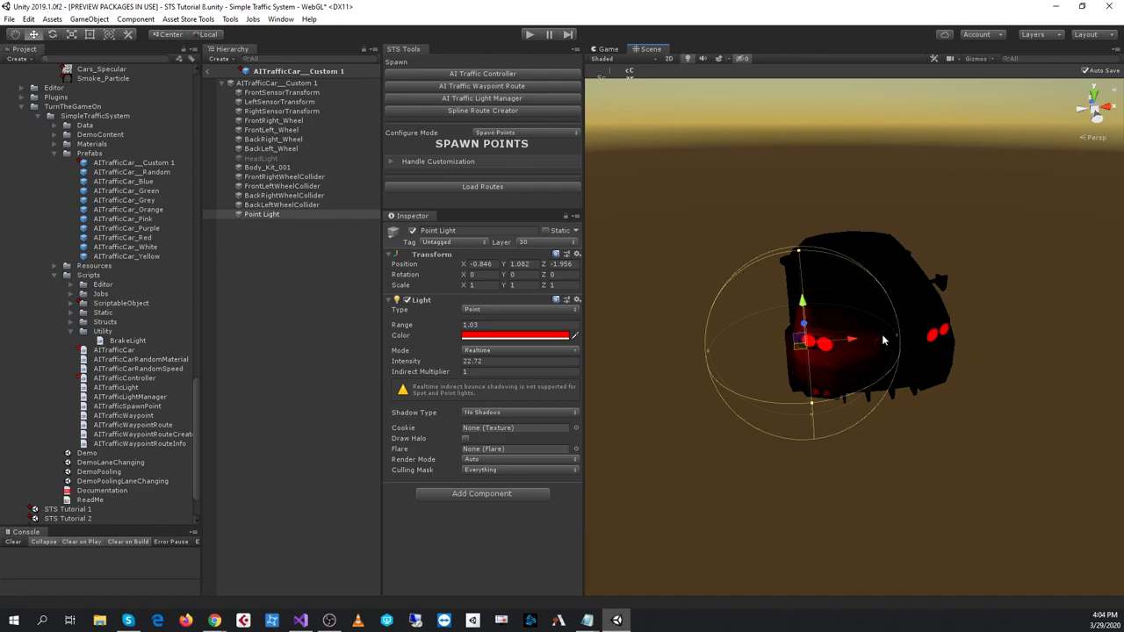
{"action": "key", "text": "ctrl+d"}
{"action": "left_click_drag", "start_coordinate": [845, 339], "coordinate": [993, 341]}
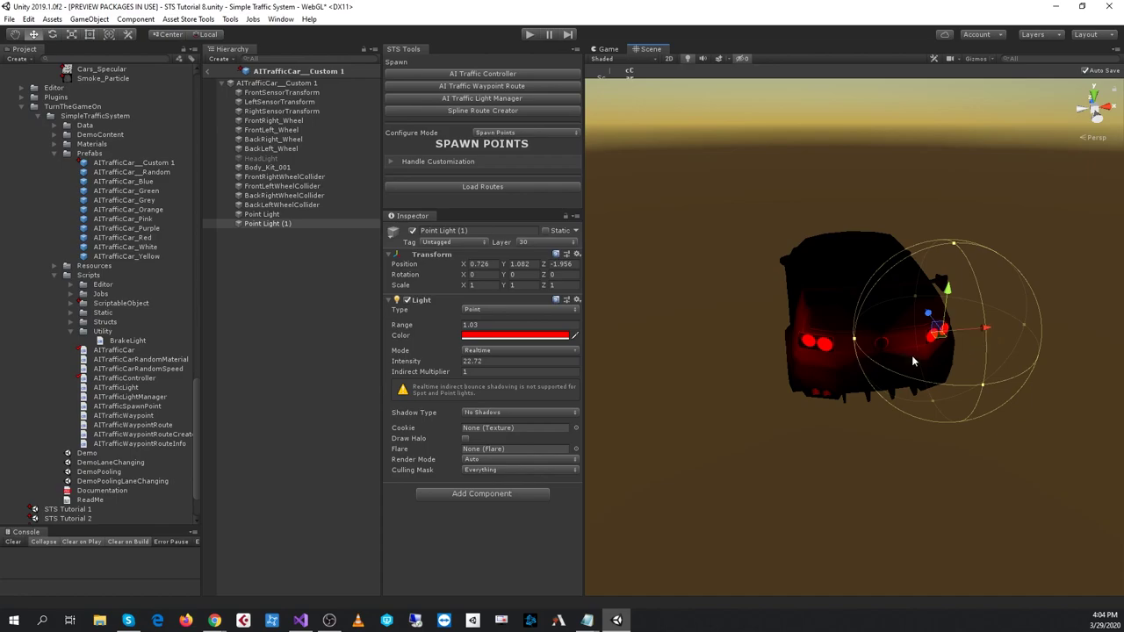
Set the Range of both brake point lights to 1.28
{"action": "left_click", "coordinate": [278, 215], "text": "ctrl"}
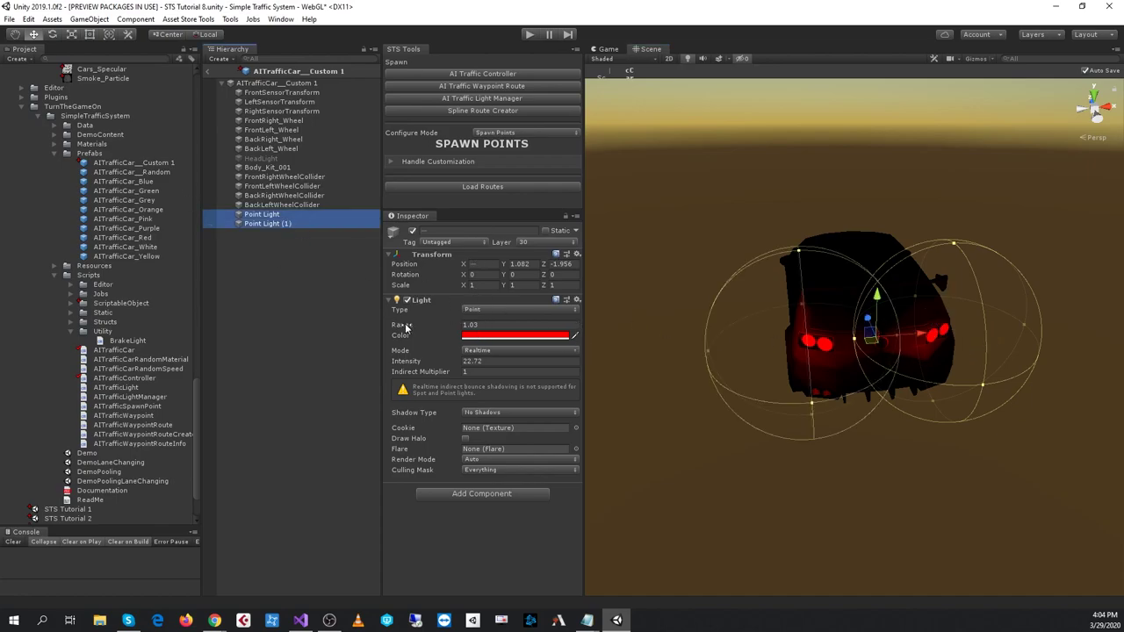
{"action": "left_click_drag", "start_coordinate": [406, 330], "coordinate": [407, 331]}
{"action": "left_click_drag", "start_coordinate": [651, 332], "coordinate": [877, 341], "text": "alt"}
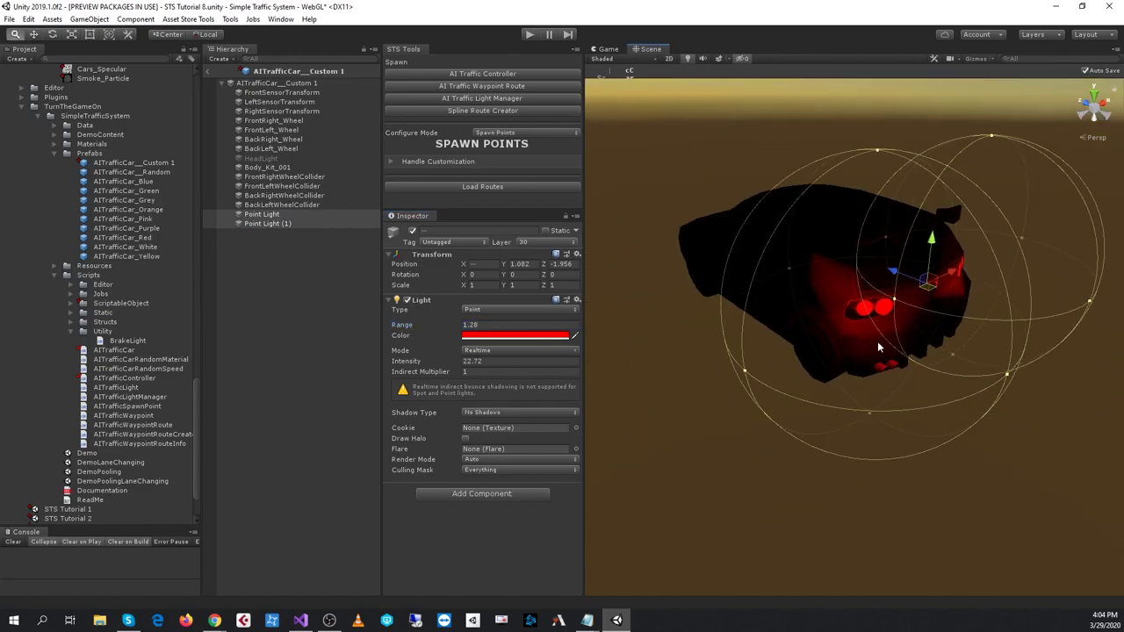
Assign Point Light and Point Light (1) to the root's Brake Lights array
{"action": "left_click", "coordinate": [264, 84]}
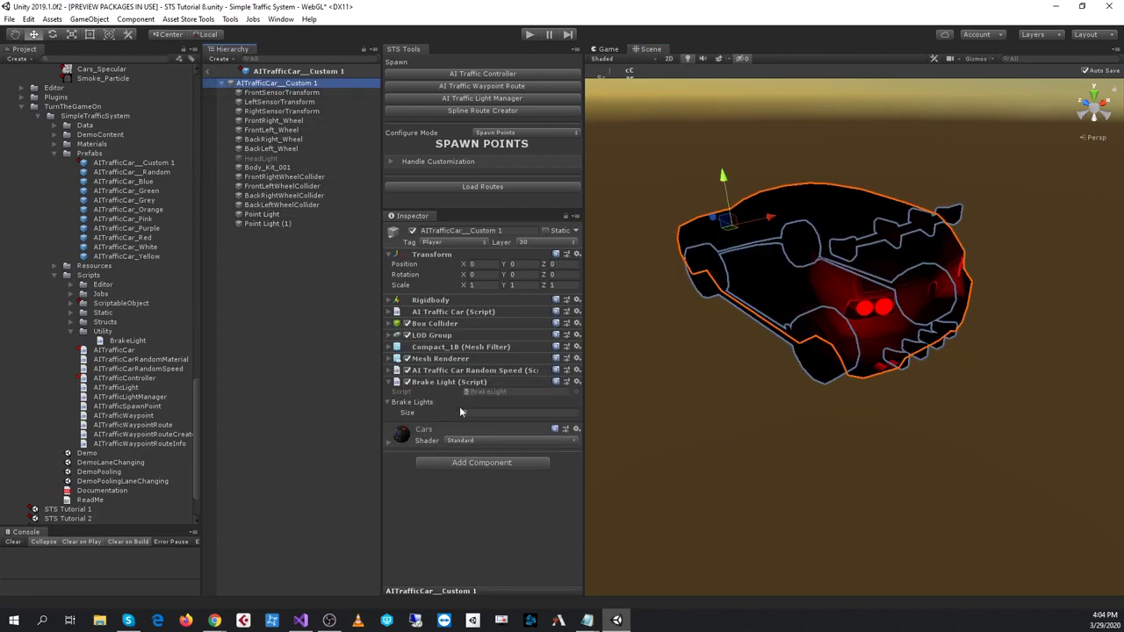
{"action": "left_click_drag", "start_coordinate": [266, 216], "coordinate": [408, 402]}
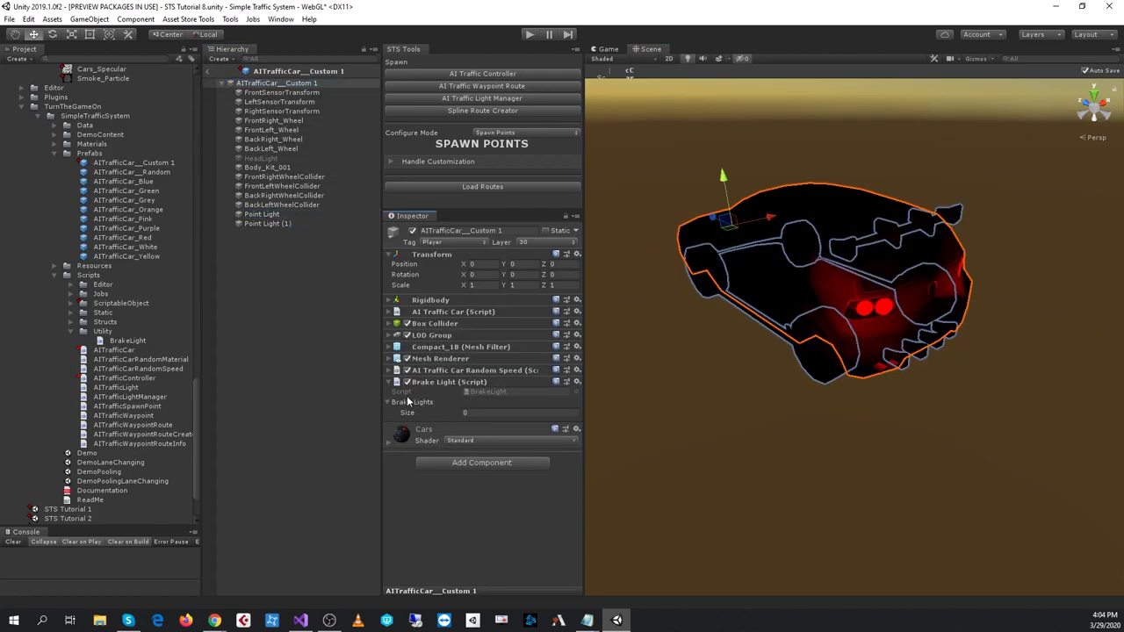
{"action": "left_click_drag", "start_coordinate": [264, 215], "coordinate": [420, 409]}
{"action": "left_click_drag", "start_coordinate": [269, 225], "coordinate": [422, 410]}
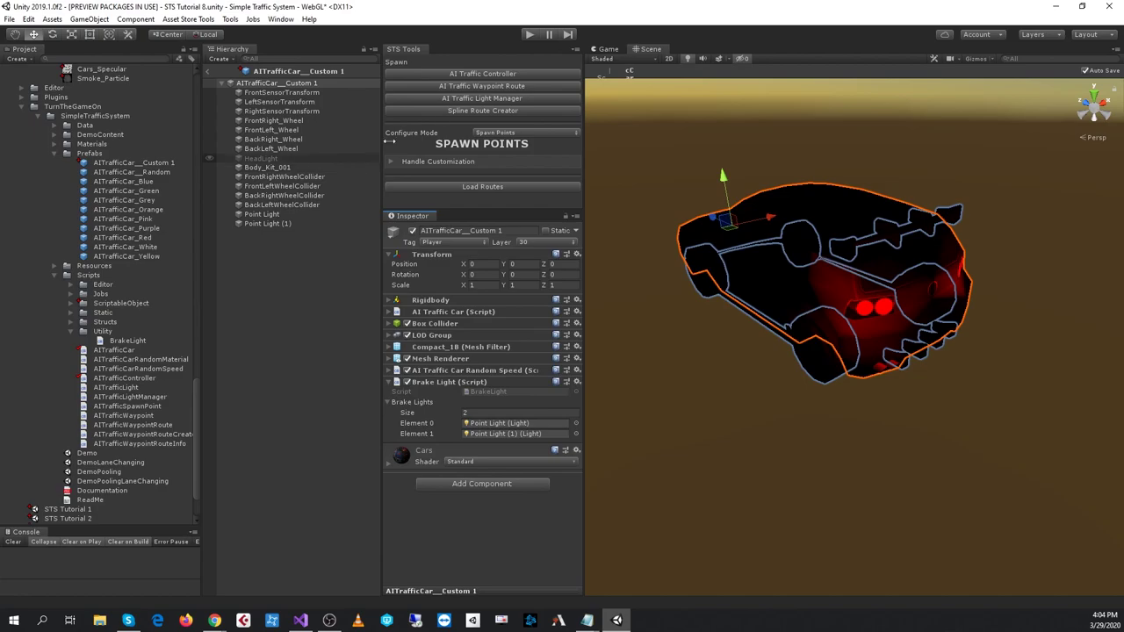
Exit prefab mode and fly the Scene view down the road to the red car
{"action": "left_click", "coordinate": [208, 70]}
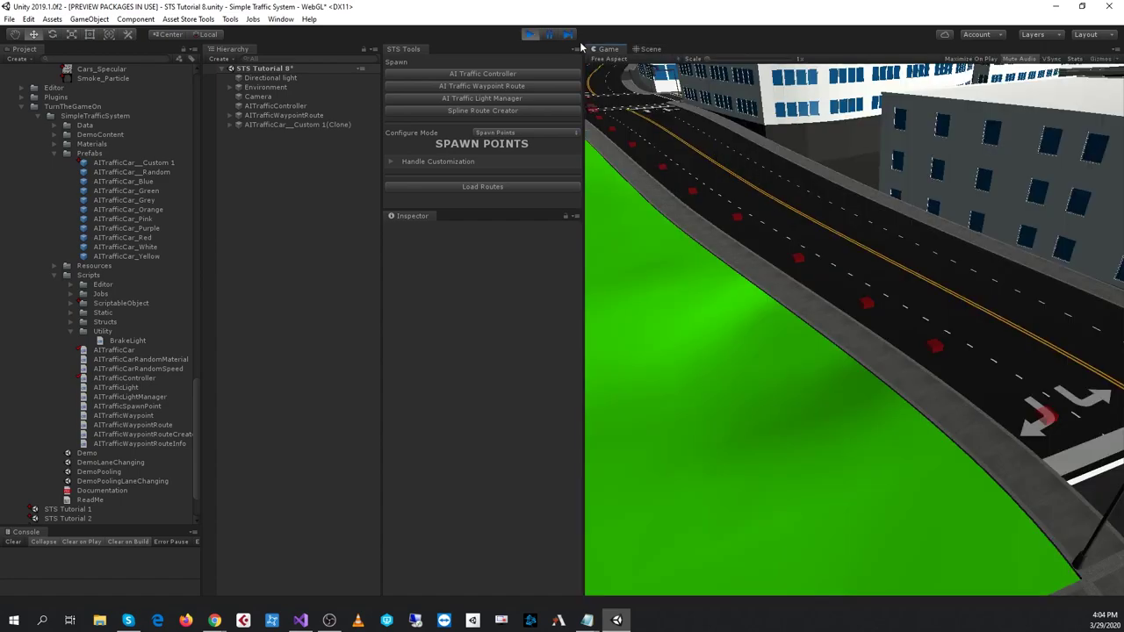
{"action": "left_click", "coordinate": [651, 49]}
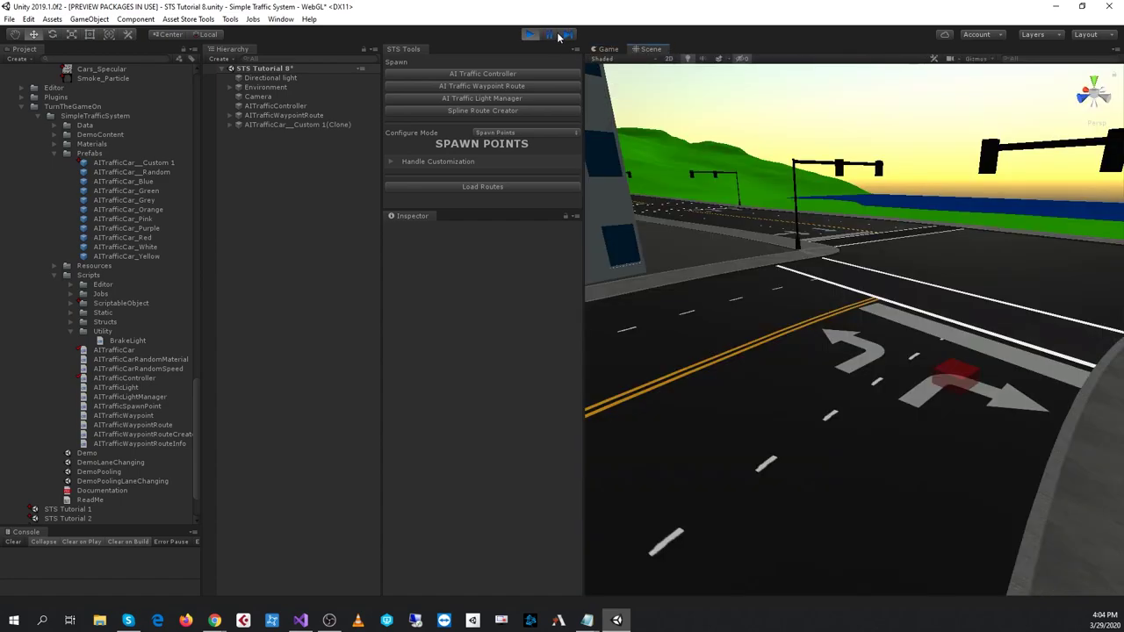
{"action": "right_click_drag", "start_coordinate": [685, 202], "coordinate": [876, 334]}
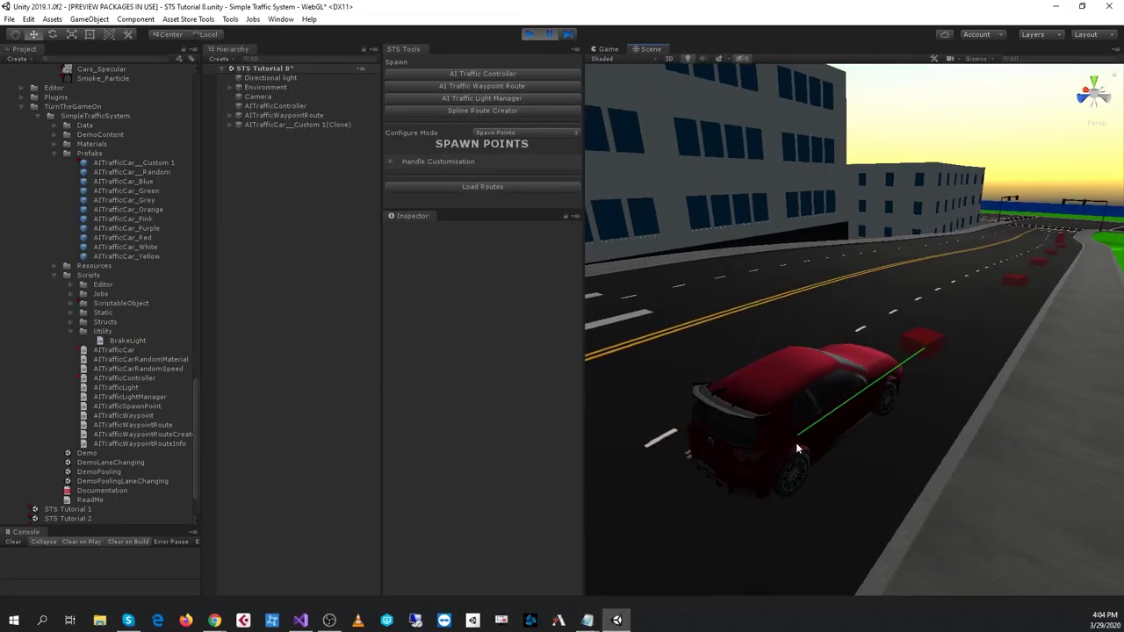
{"action": "right_click_drag", "start_coordinate": [797, 445], "coordinate": [801, 434]}
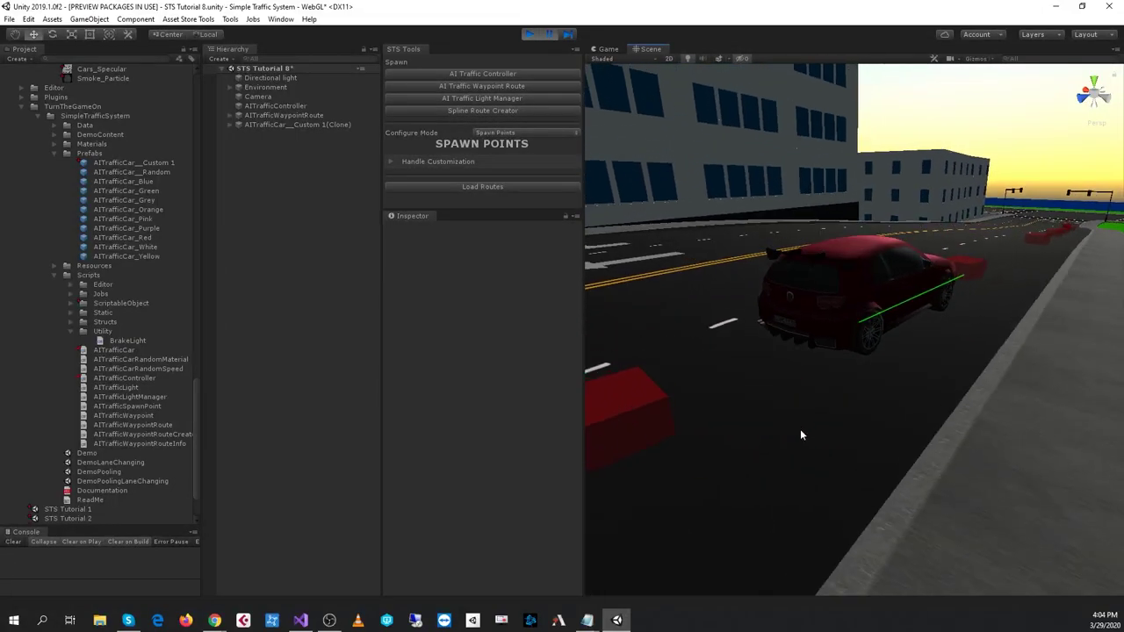
Select the spawned car clone's two brake point lights
{"action": "left_click", "coordinate": [269, 126]}
{"action": "left_click", "coordinate": [232, 124]}
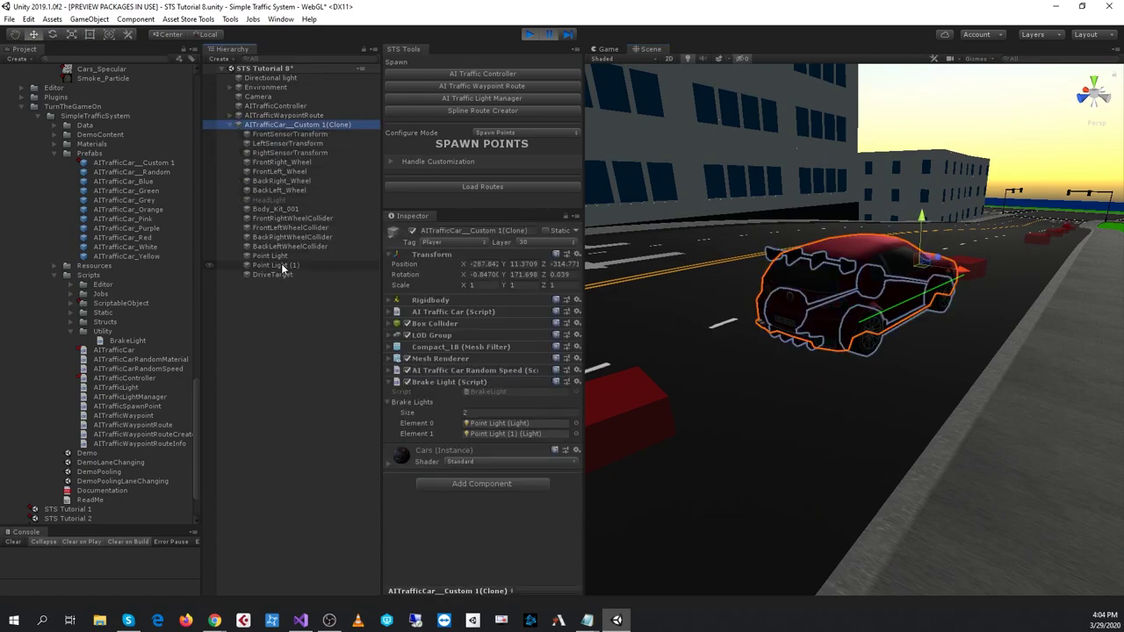
{"action": "left_click", "coordinate": [271, 255]}
{"action": "left_click", "coordinate": [278, 265], "text": "ctrl"}
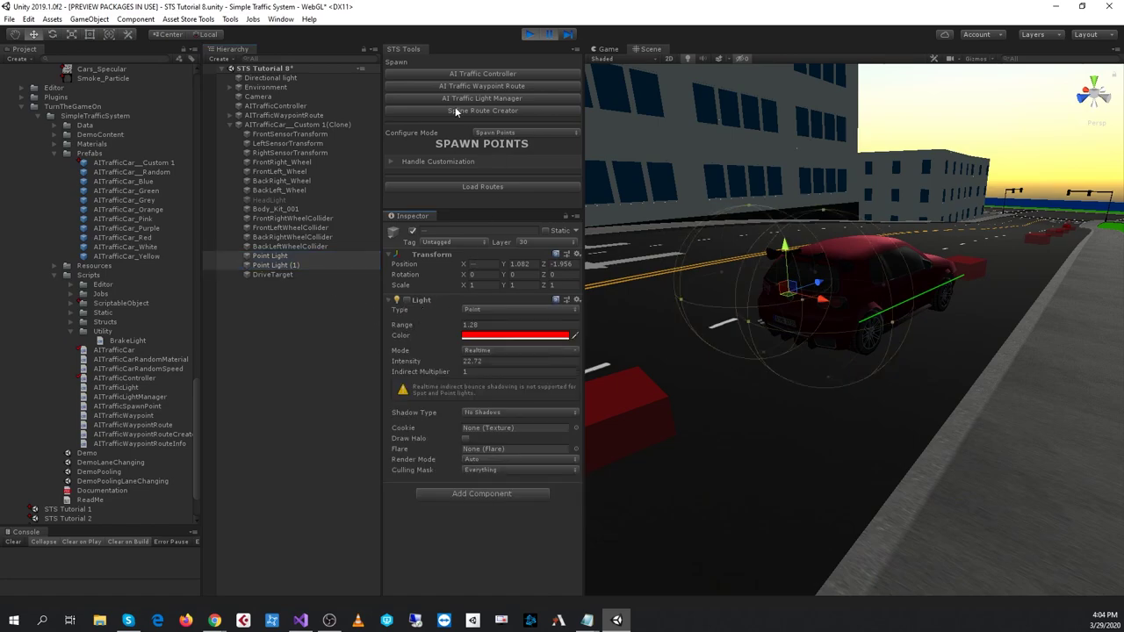
Frame the moving car and orbit behind it to watch the brake lights glow
{"action": "left_click", "coordinate": [549, 34]}
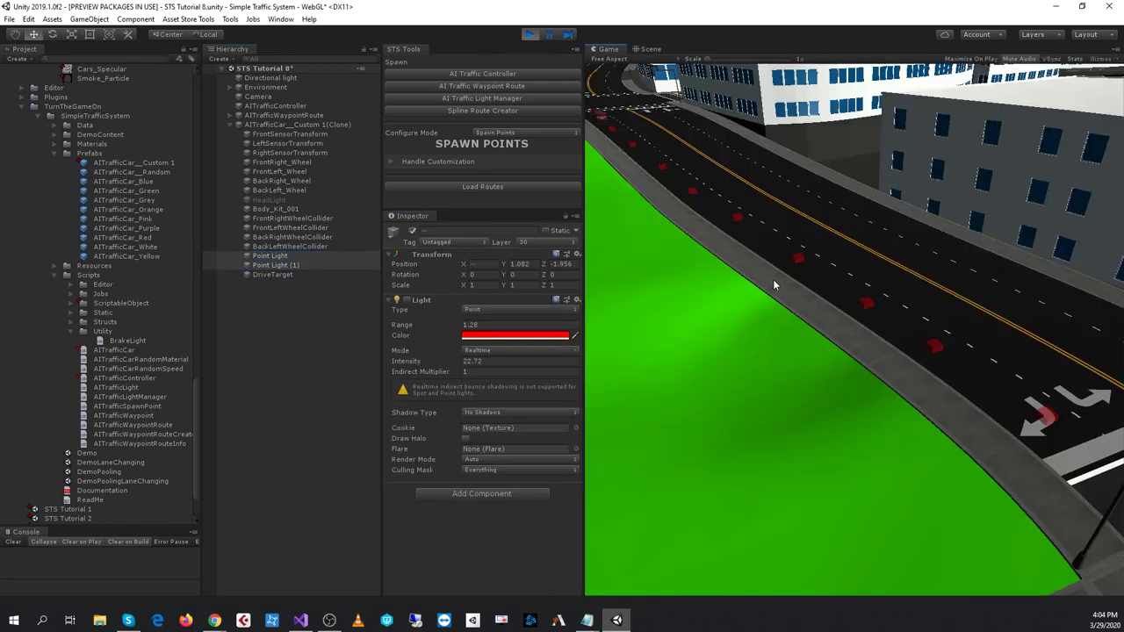
{"action": "left_click", "coordinate": [653, 50]}
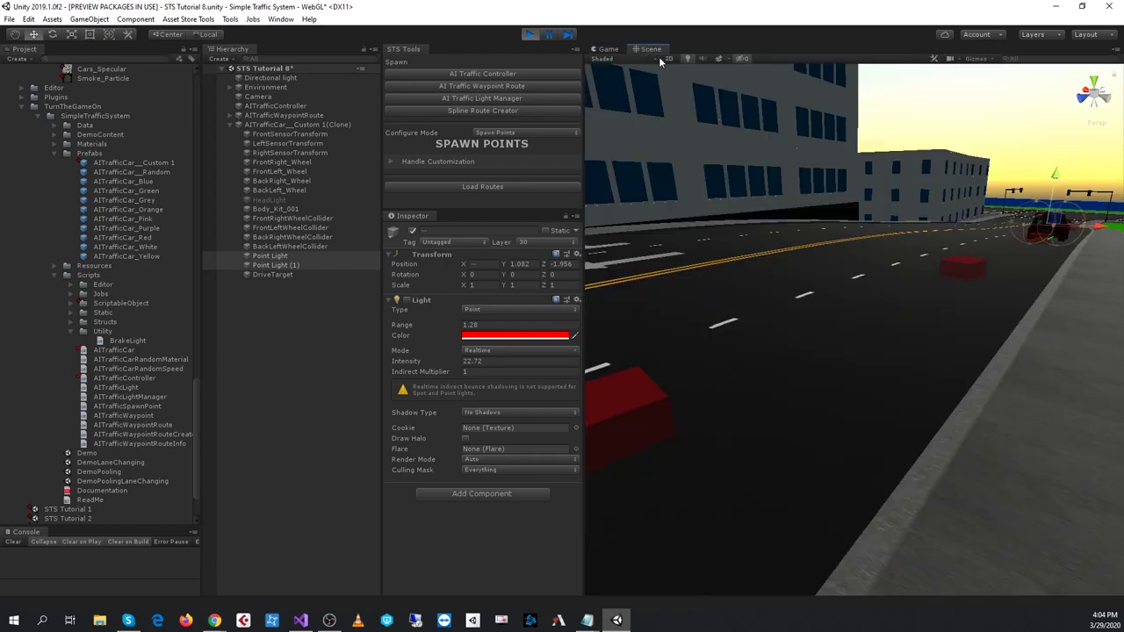
{"action": "key", "text": "f"}
{"action": "key", "text": "f"}
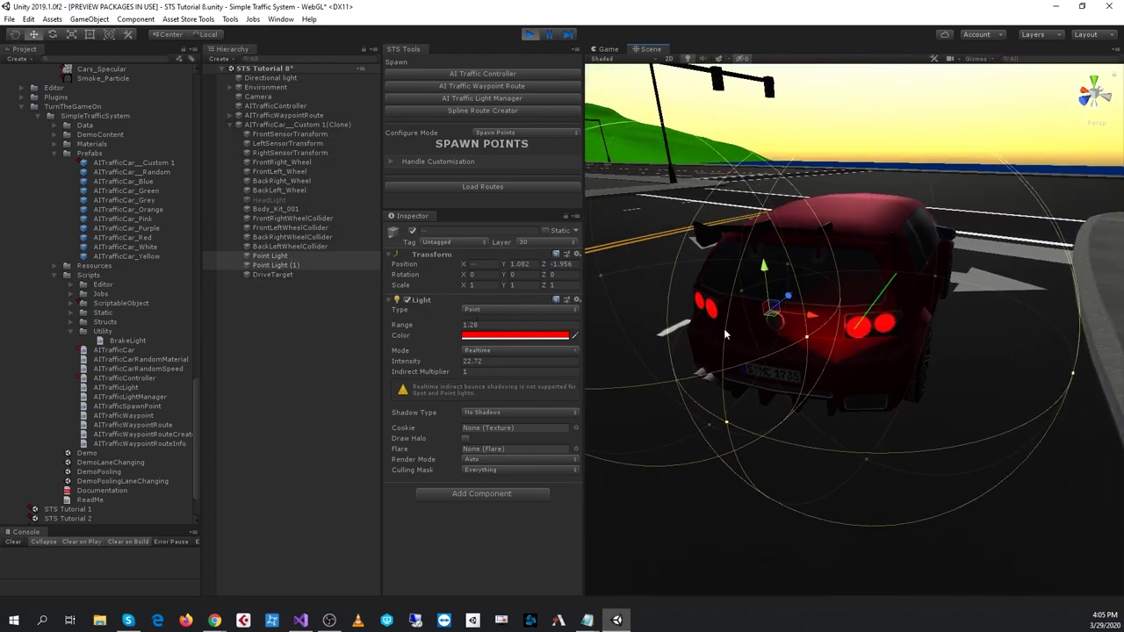
{"action": "scroll", "coordinate": [975, 306], "scroll_direction": "up", "scroll_amount": 2}
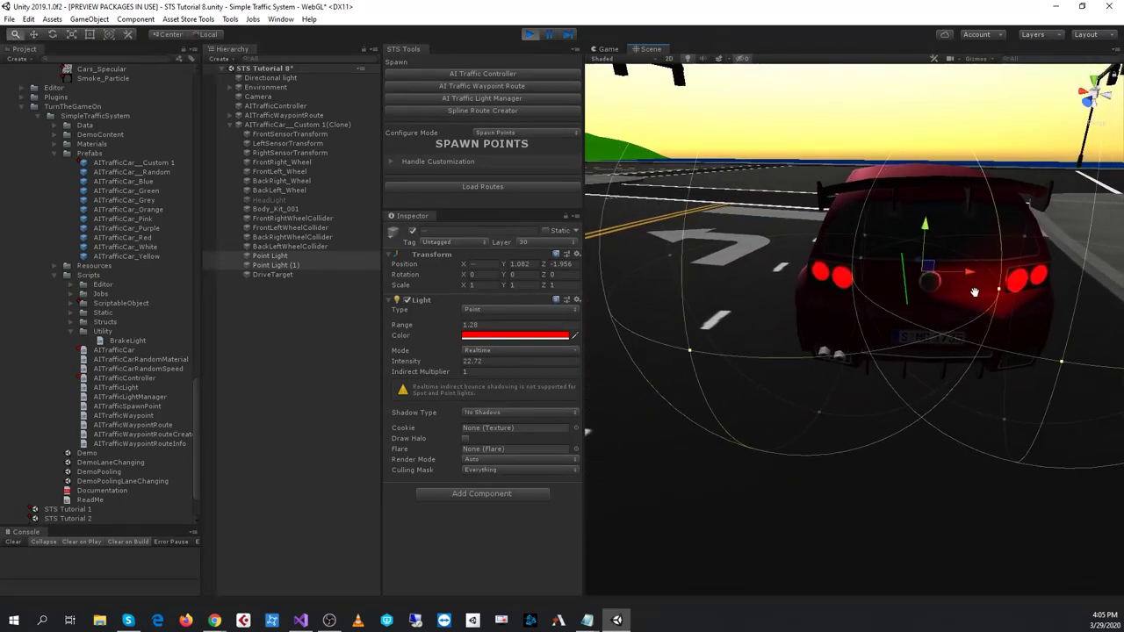
{"action": "left_click_drag", "start_coordinate": [953, 280], "coordinate": [922, 303], "text": "alt"}
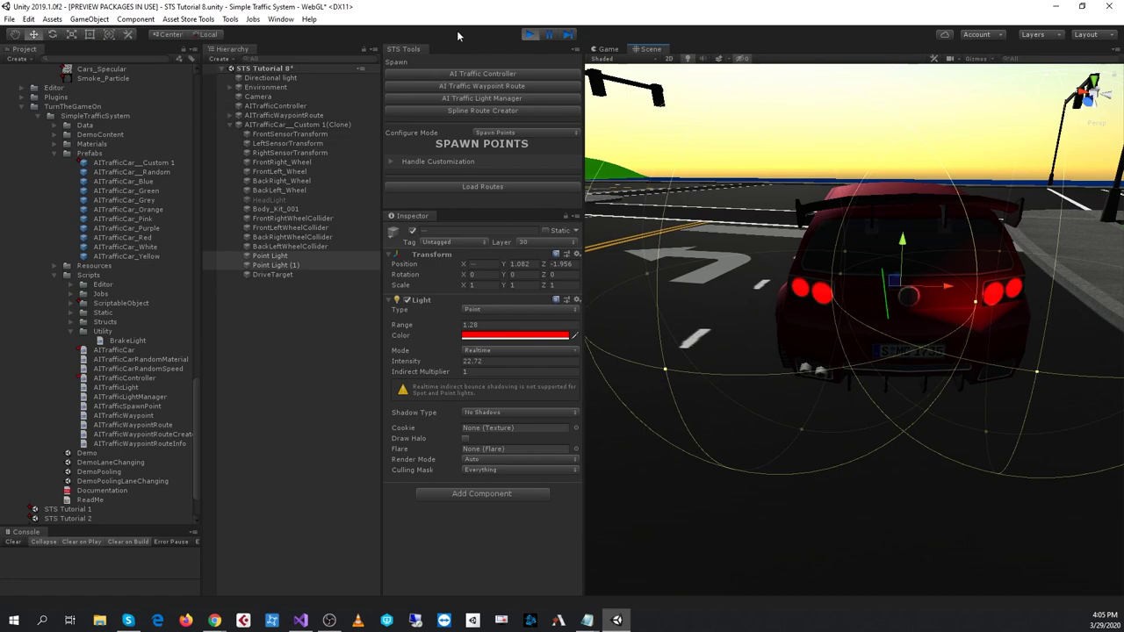
In Project Settings > Quality, set the Very Low level's Pixel Light Count to 2
{"action": "left_click", "coordinate": [29, 18]}
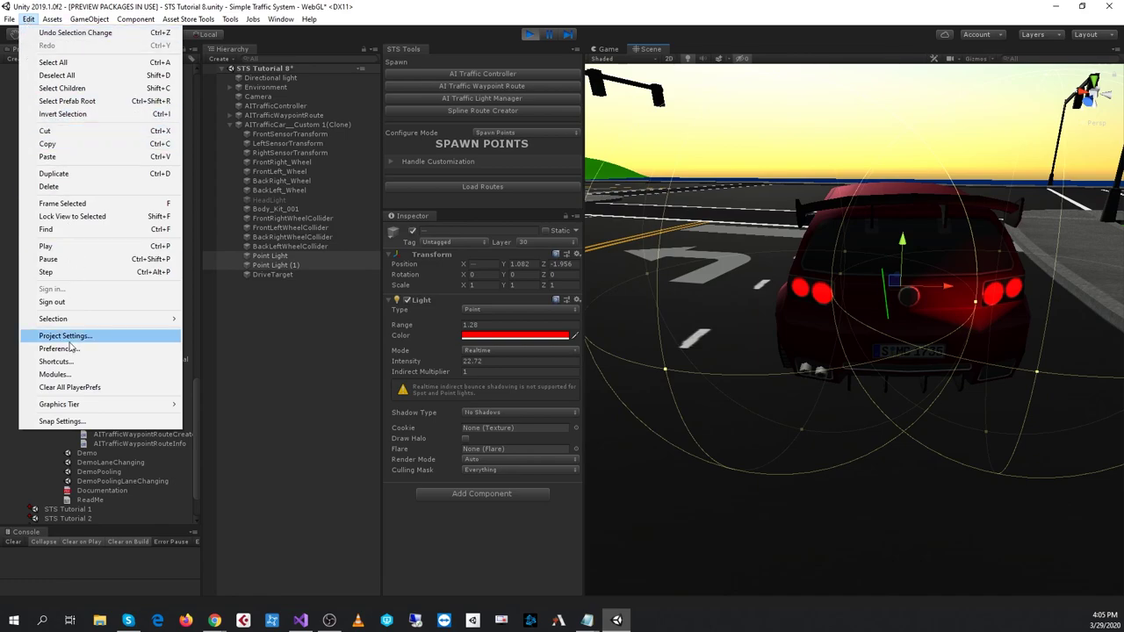
{"action": "left_click", "coordinate": [71, 339]}
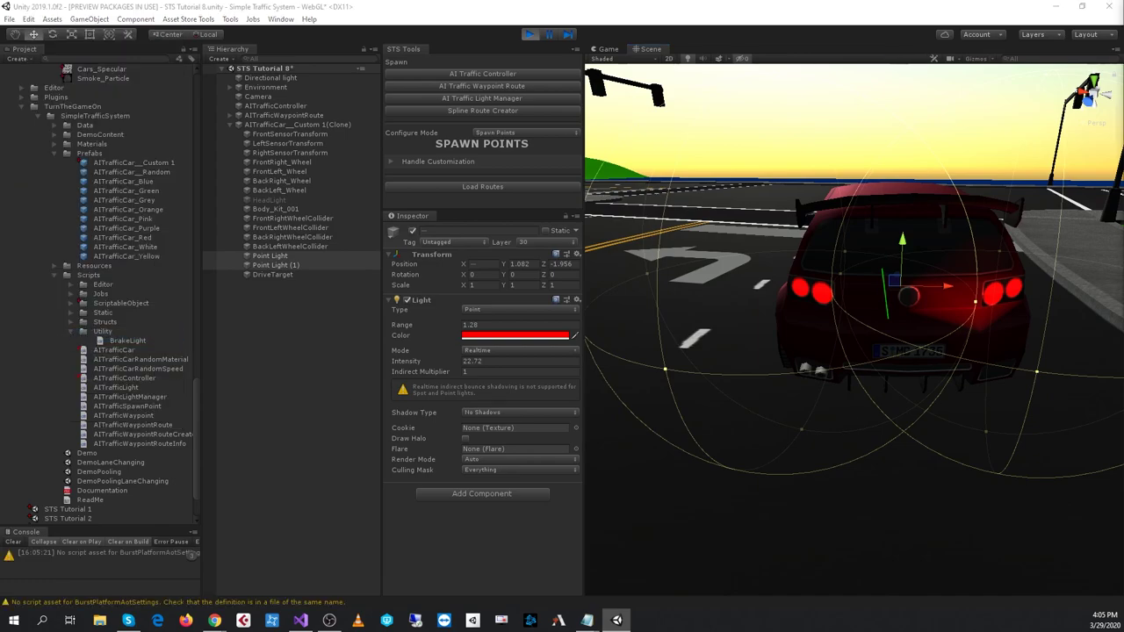
{"action": "left_click_drag", "start_coordinate": [957, 129], "coordinate": [468, 100]}
{"action": "left_click", "coordinate": [378, 206]}
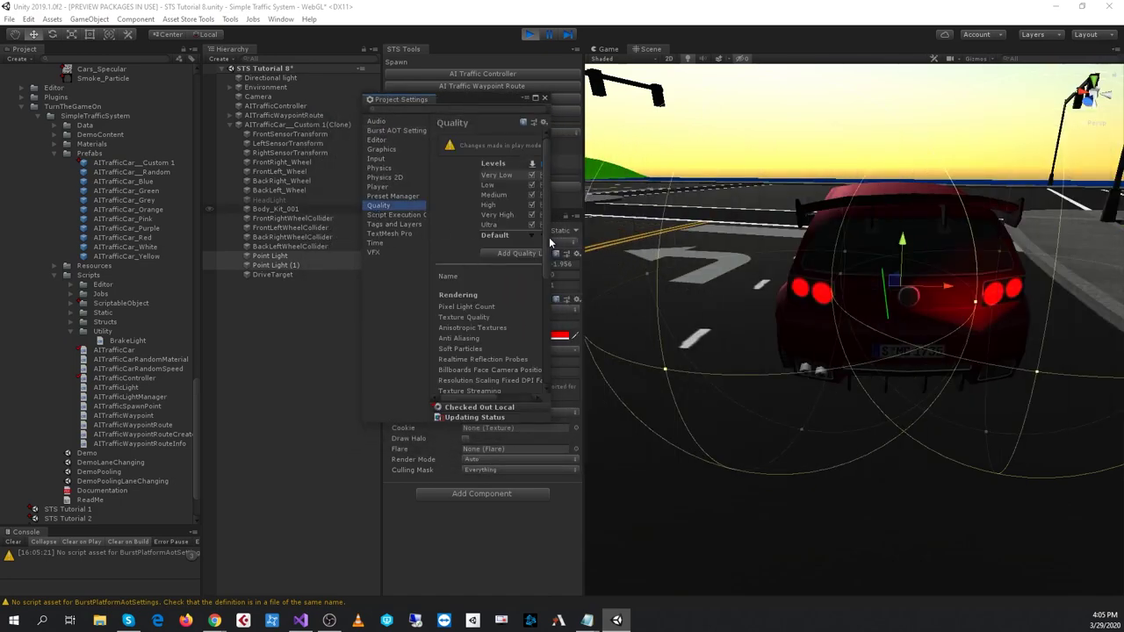
{"action": "left_click_drag", "start_coordinate": [549, 237], "coordinate": [686, 250]}
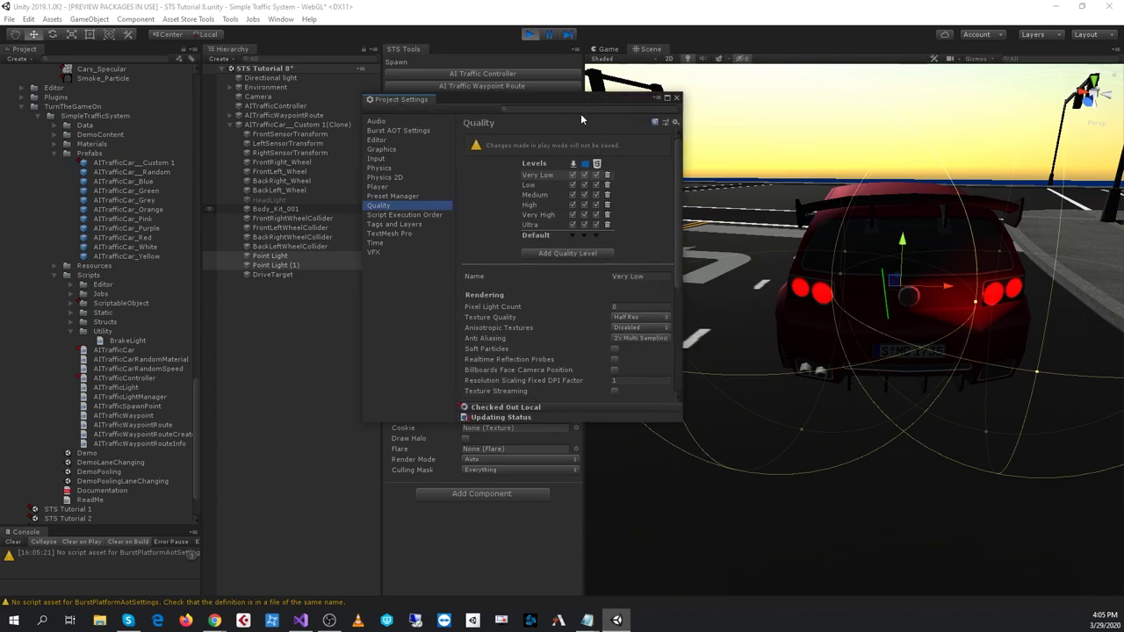
{"action": "left_click_drag", "start_coordinate": [583, 102], "coordinate": [468, 94]}
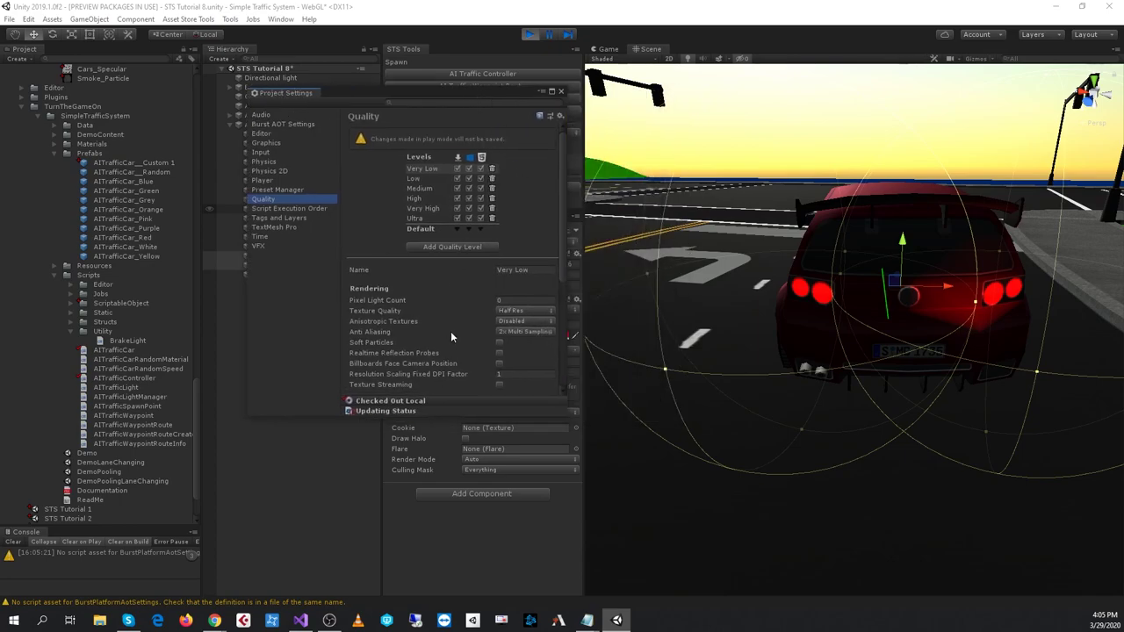
{"action": "left_click", "coordinate": [377, 305]}
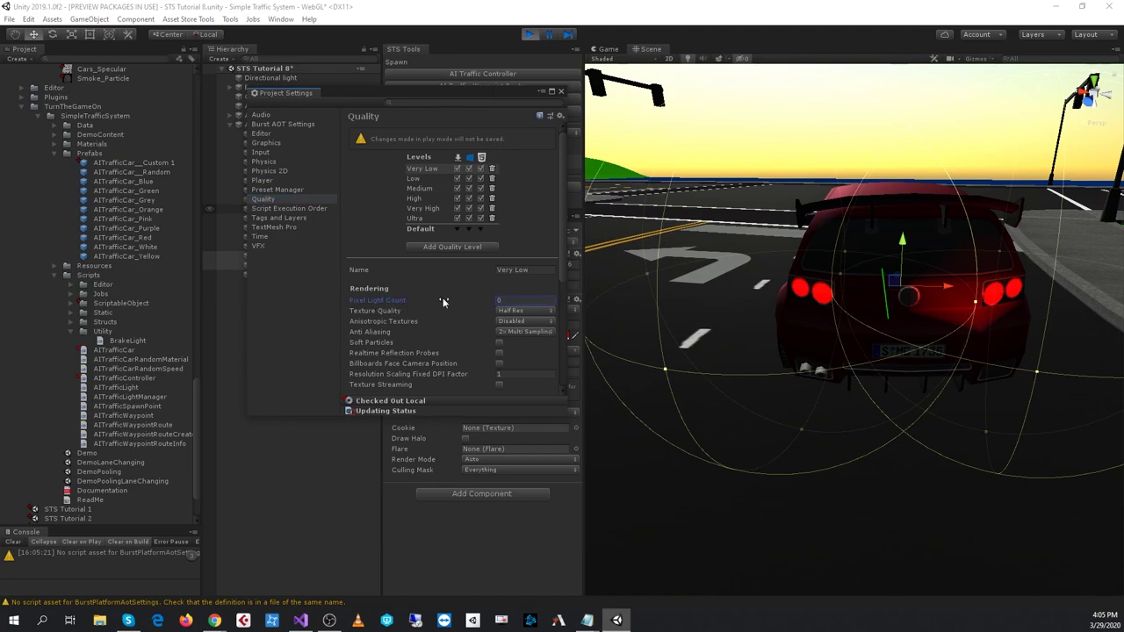
{"action": "left_click_drag", "start_coordinate": [451, 298], "coordinate": [450, 306]}
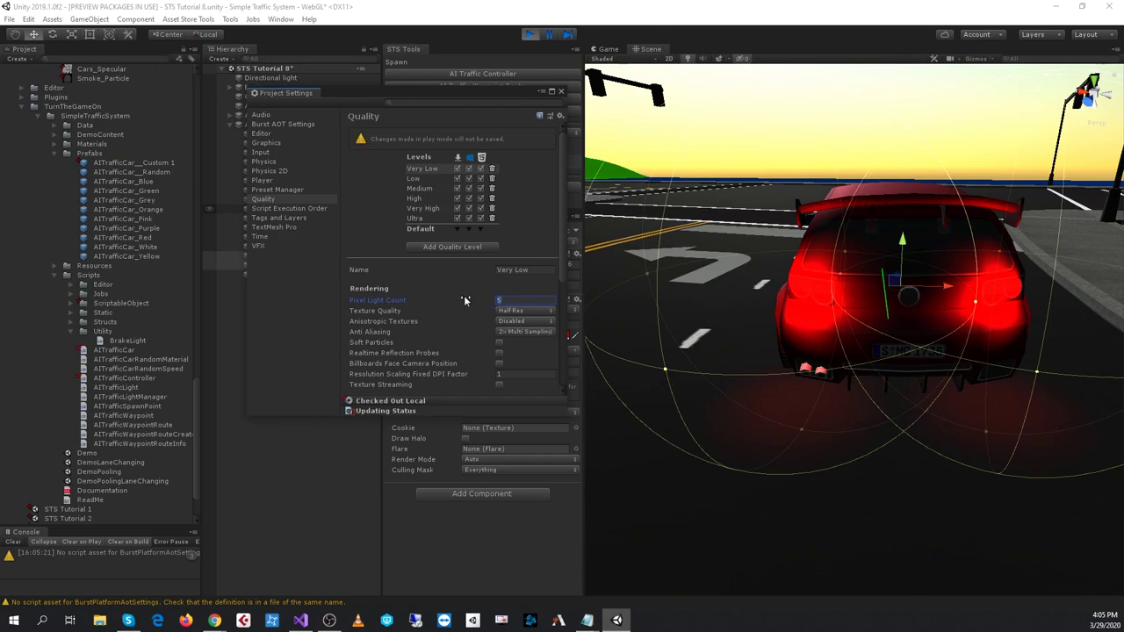
{"action": "type", "text": "0"}
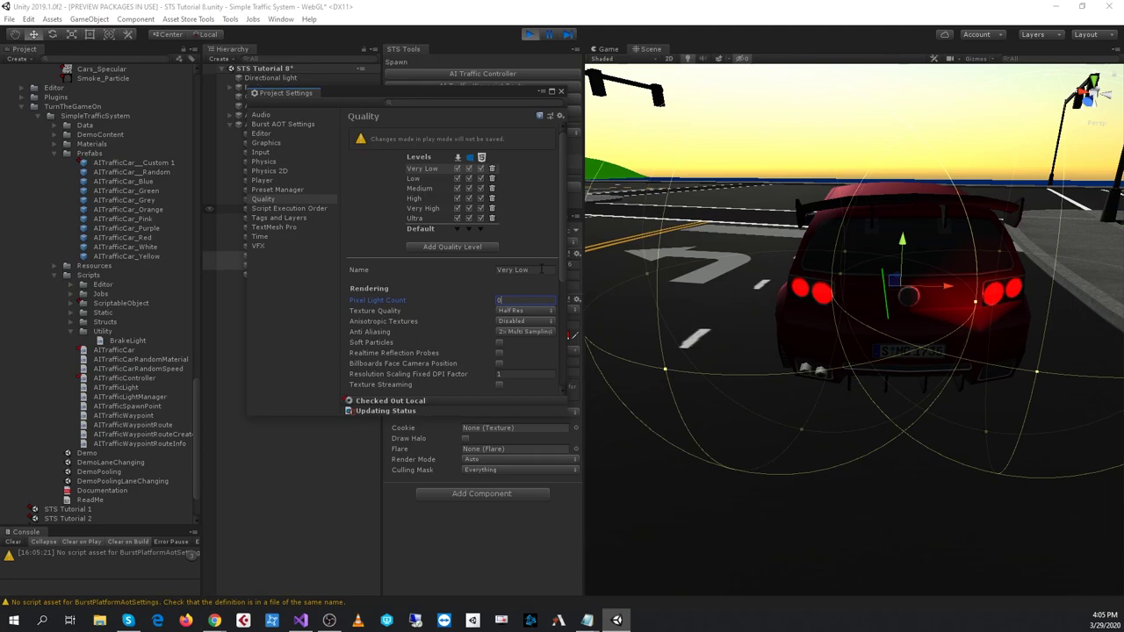
{"action": "type", "text": "2"}
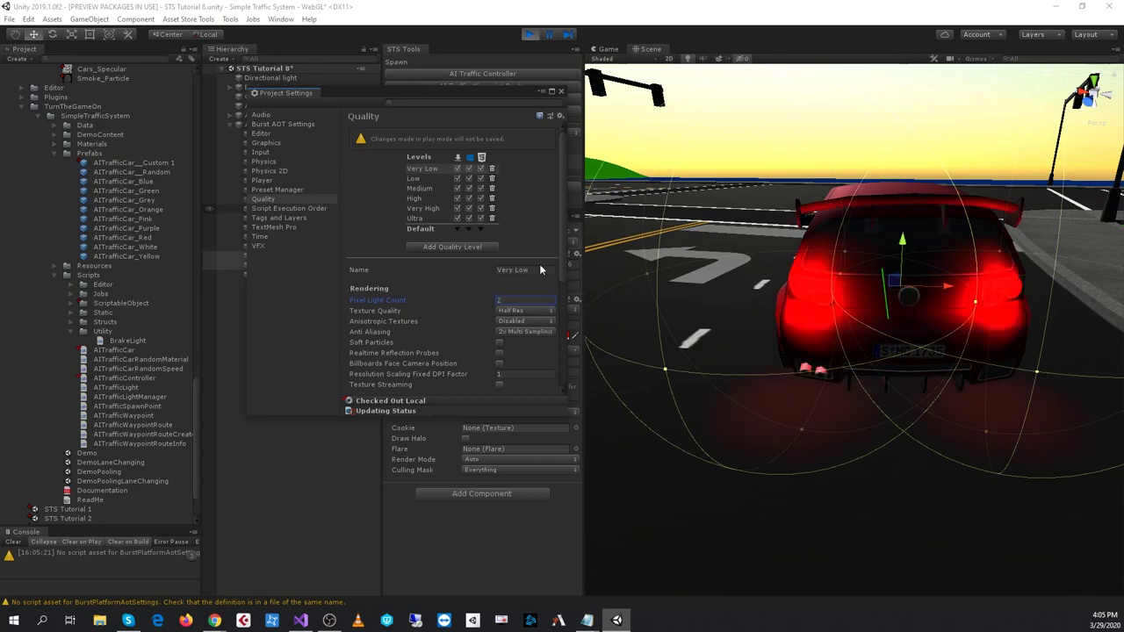
{"action": "left_click", "coordinate": [562, 91]}
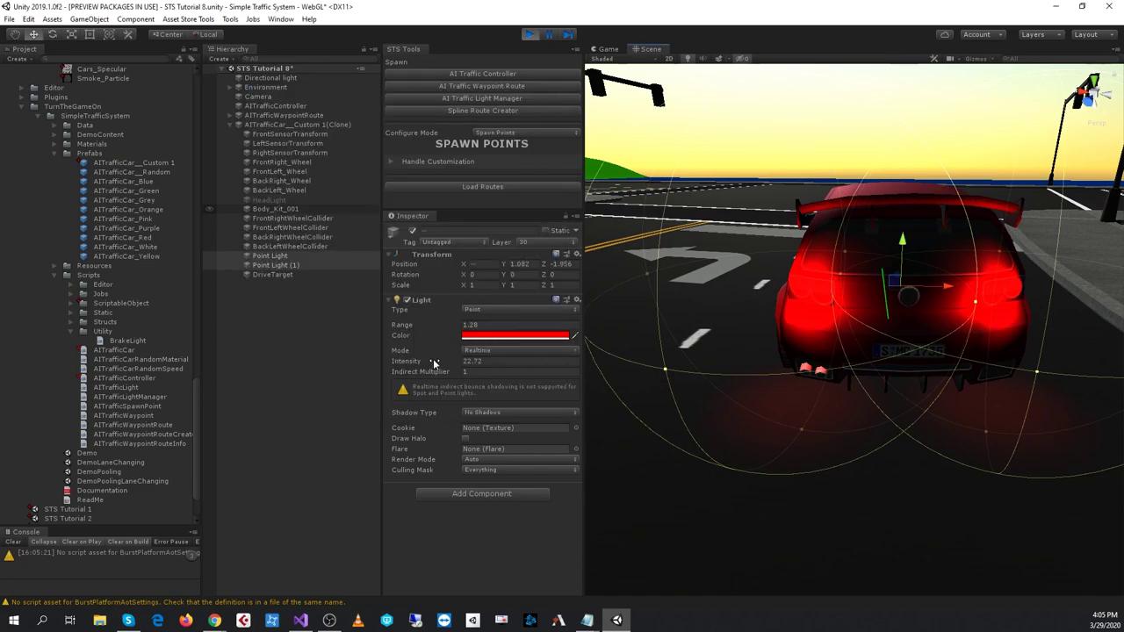
Drop both brake lights' Intensity from 22.72 to 5.98 and view the car's rear
{"action": "left_click_drag", "start_coordinate": [432, 365], "coordinate": [97, 404]}
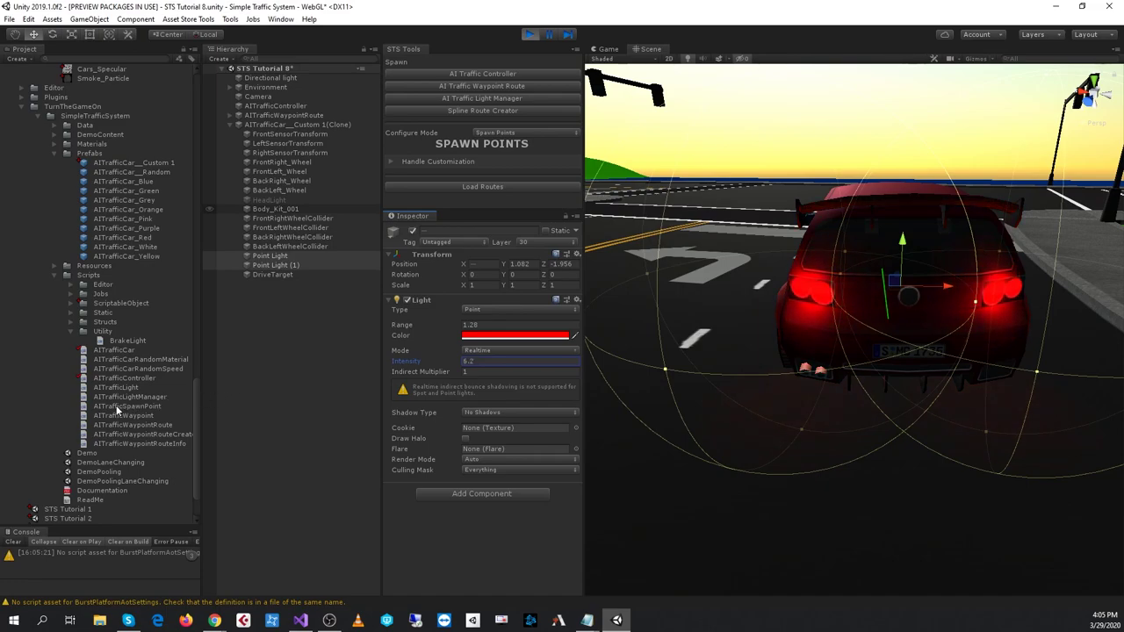
{"action": "left_click_drag", "start_coordinate": [828, 339], "coordinate": [816, 383], "text": "alt"}
{"action": "scroll", "coordinate": [816, 383], "scroll_direction": "down", "scroll_amount": 8}
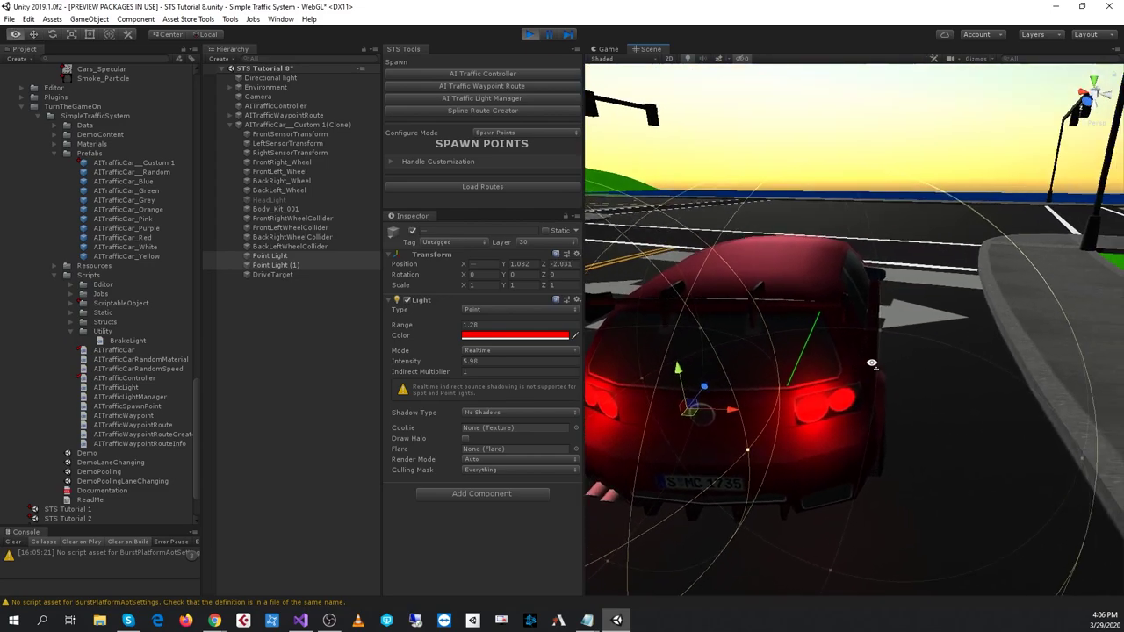